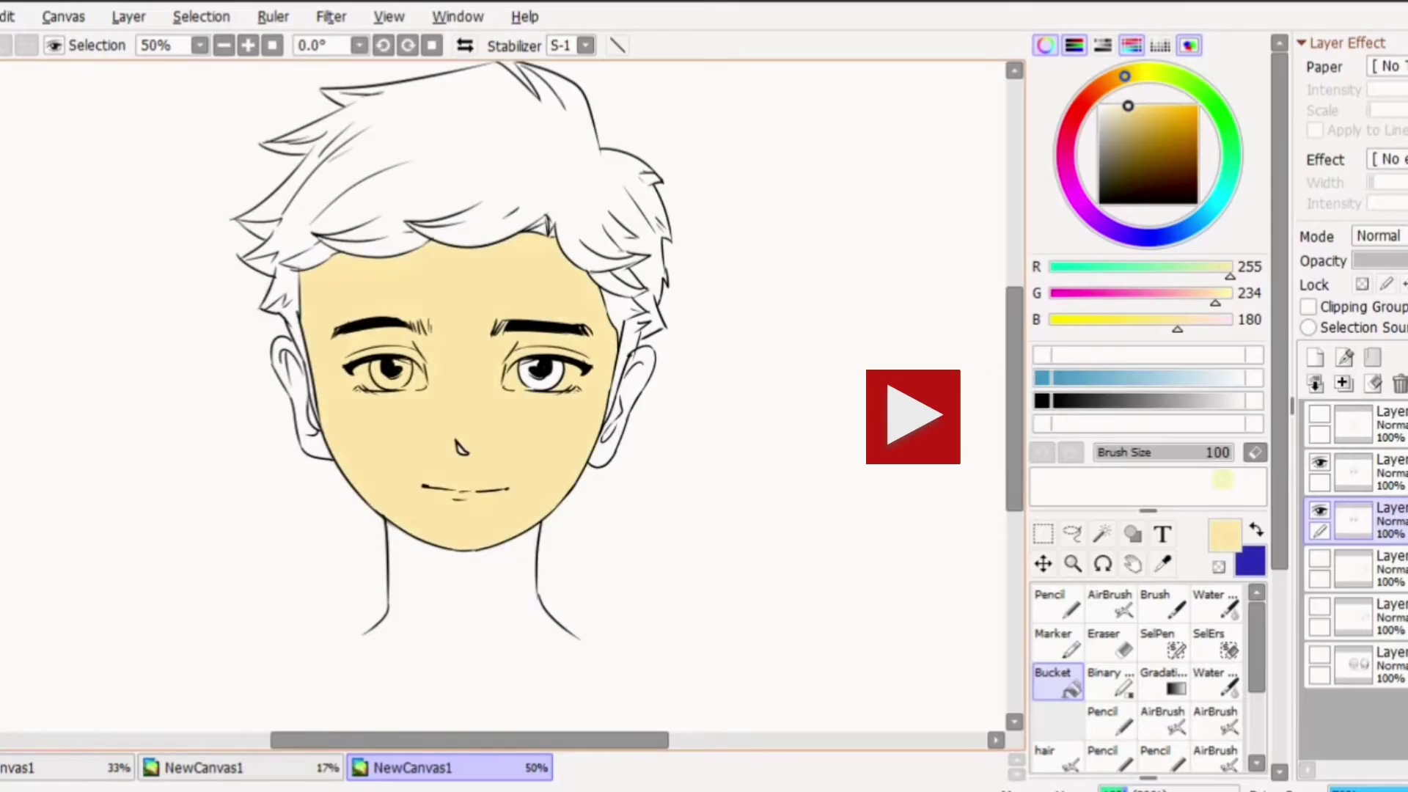
Fill both ears with the pale skin colour (RGB 255, 234, 180) and paint the neck in it with the Pencil
left_click(305, 421)
left_click(630, 400)
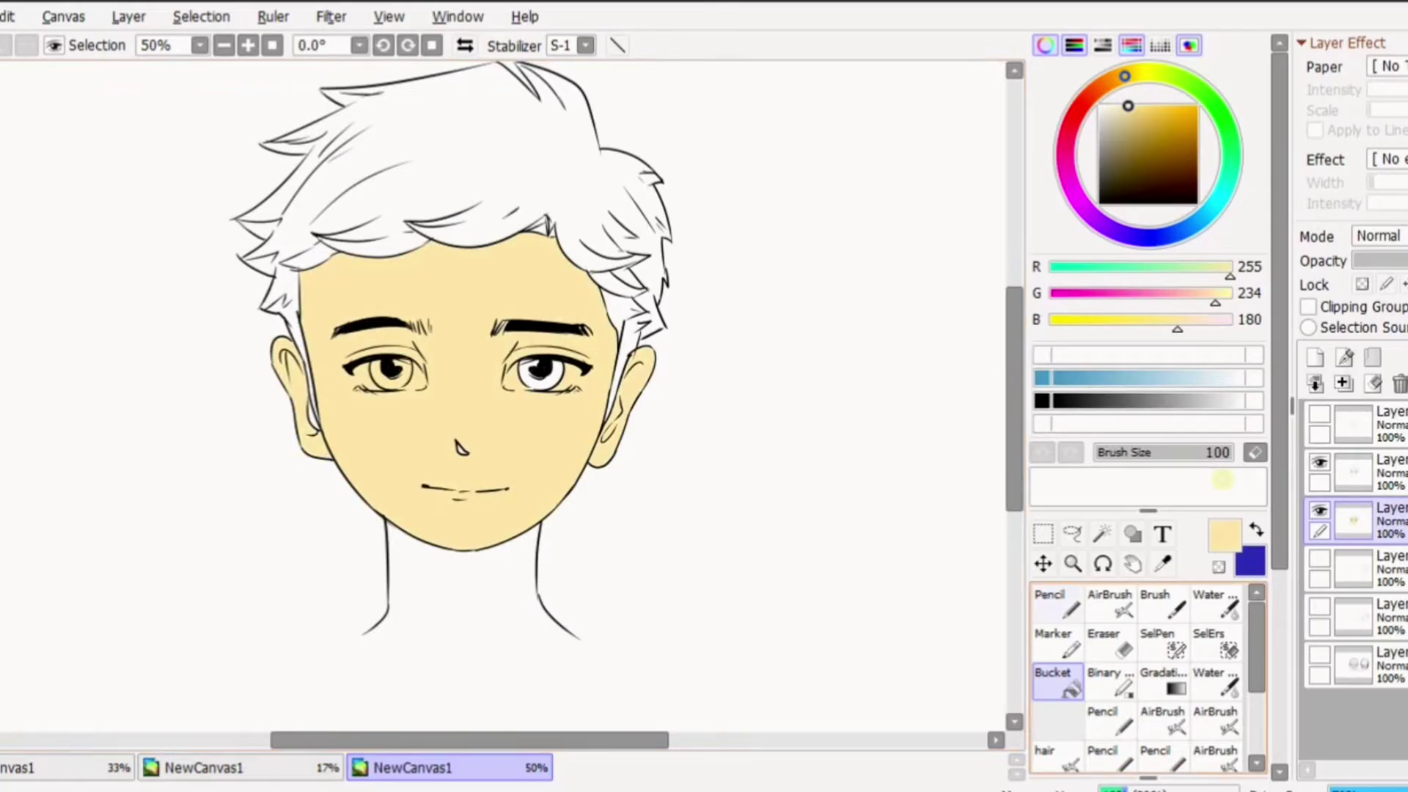
left_click(1056, 605)
mouse_move(379, 650)
left_mouse_down()
mouse_move(553, 650)
mouse_move(379, 650)
mouse_move(540, 651)
mouse_move(380, 645)
mouse_move(484, 632)
left_mouse_up()
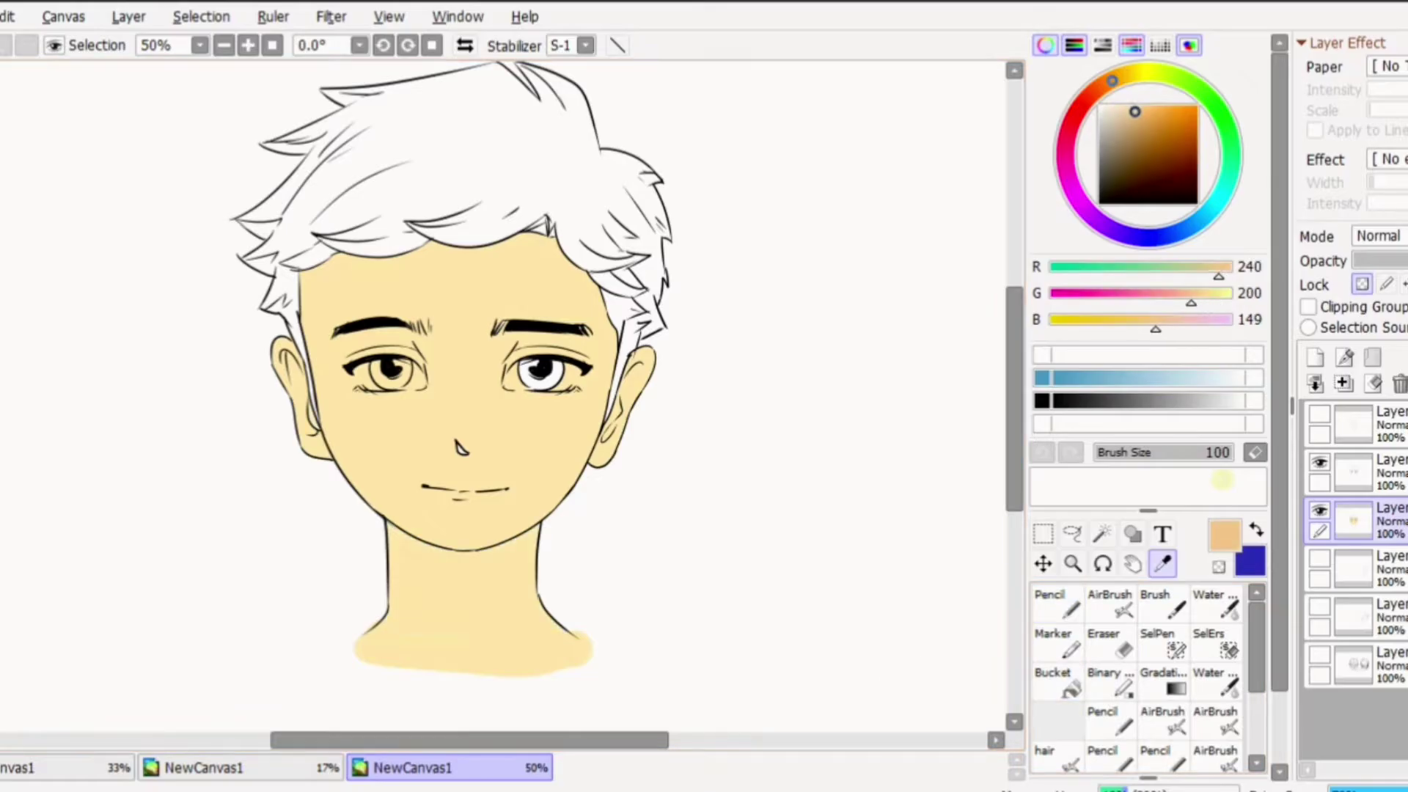
Mix a peach shadow colour, RGB 249, 198, 157, for the Pencil and undo the test stroke on the jaw
left_click(1135, 108)
left_click(1057, 604)
left_click_drag(544, 506, 561, 453)
key("ctrl+z")
left_click(1103, 86)
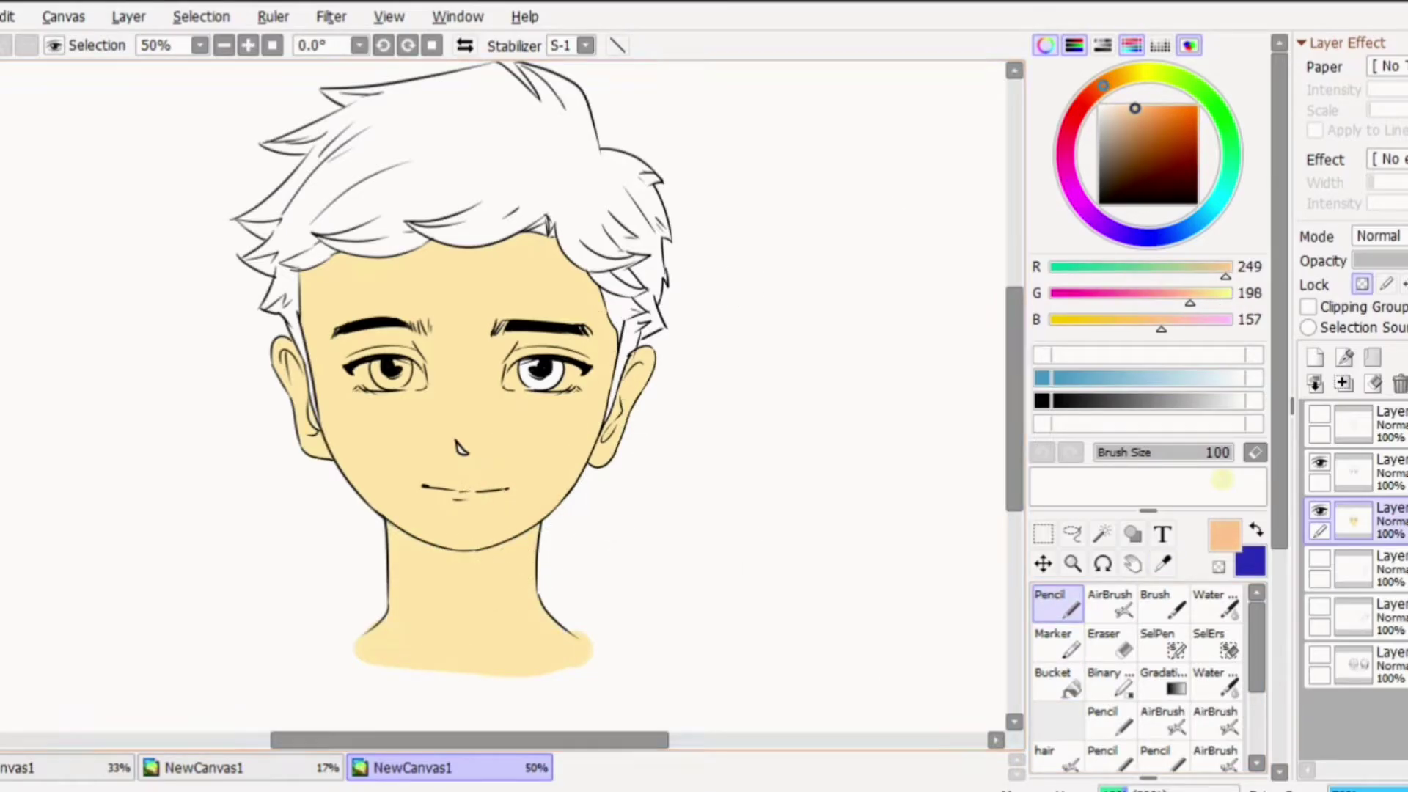
Set the stabilizer to 6 and shade the inner fold and lobe of the left ear in peach
left_click(585, 46)
left_click(566, 178)
scroll(431, 407, "up", 1)
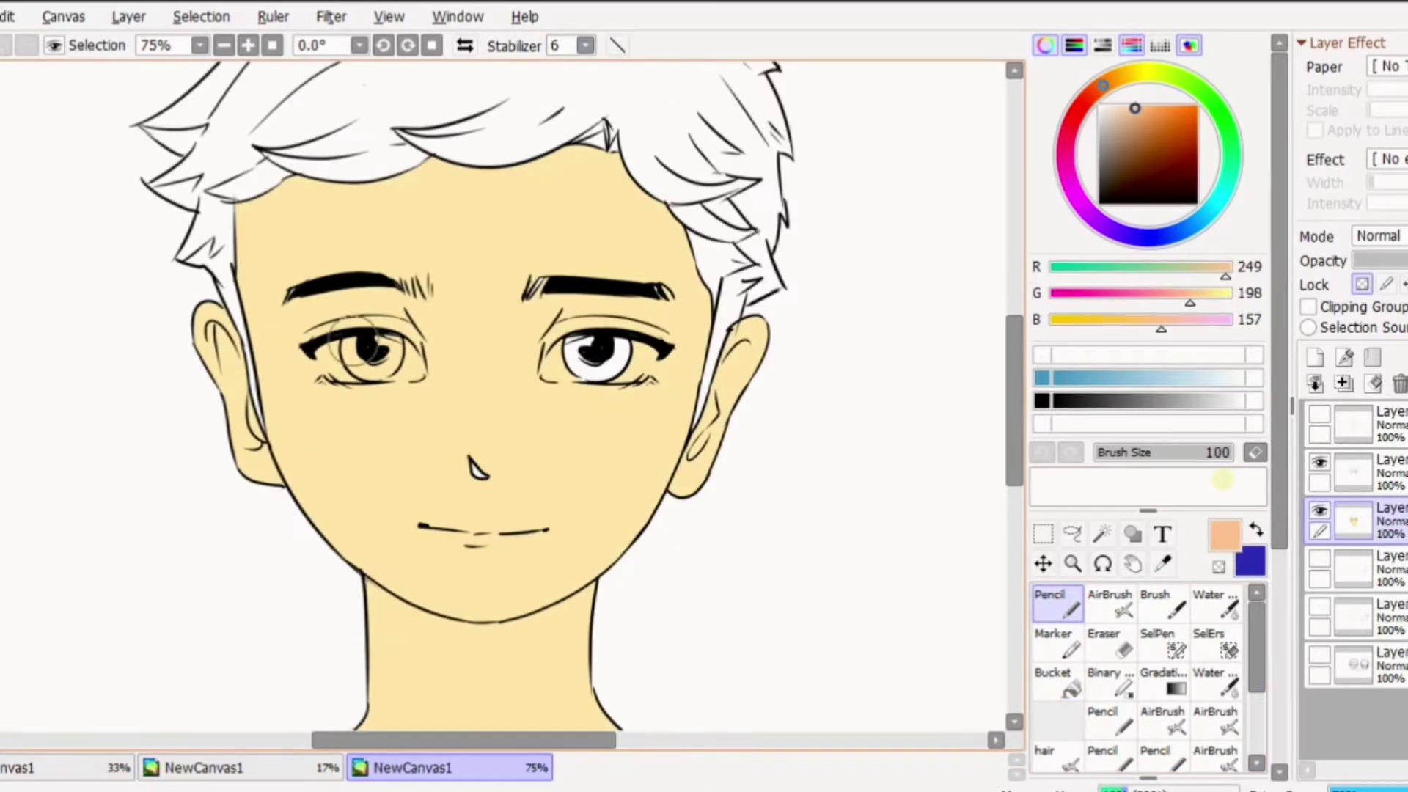
mouse_move(211, 336)
left_mouse_down()
mouse_move(280, 481)
mouse_move(251, 474)
left_mouse_up()
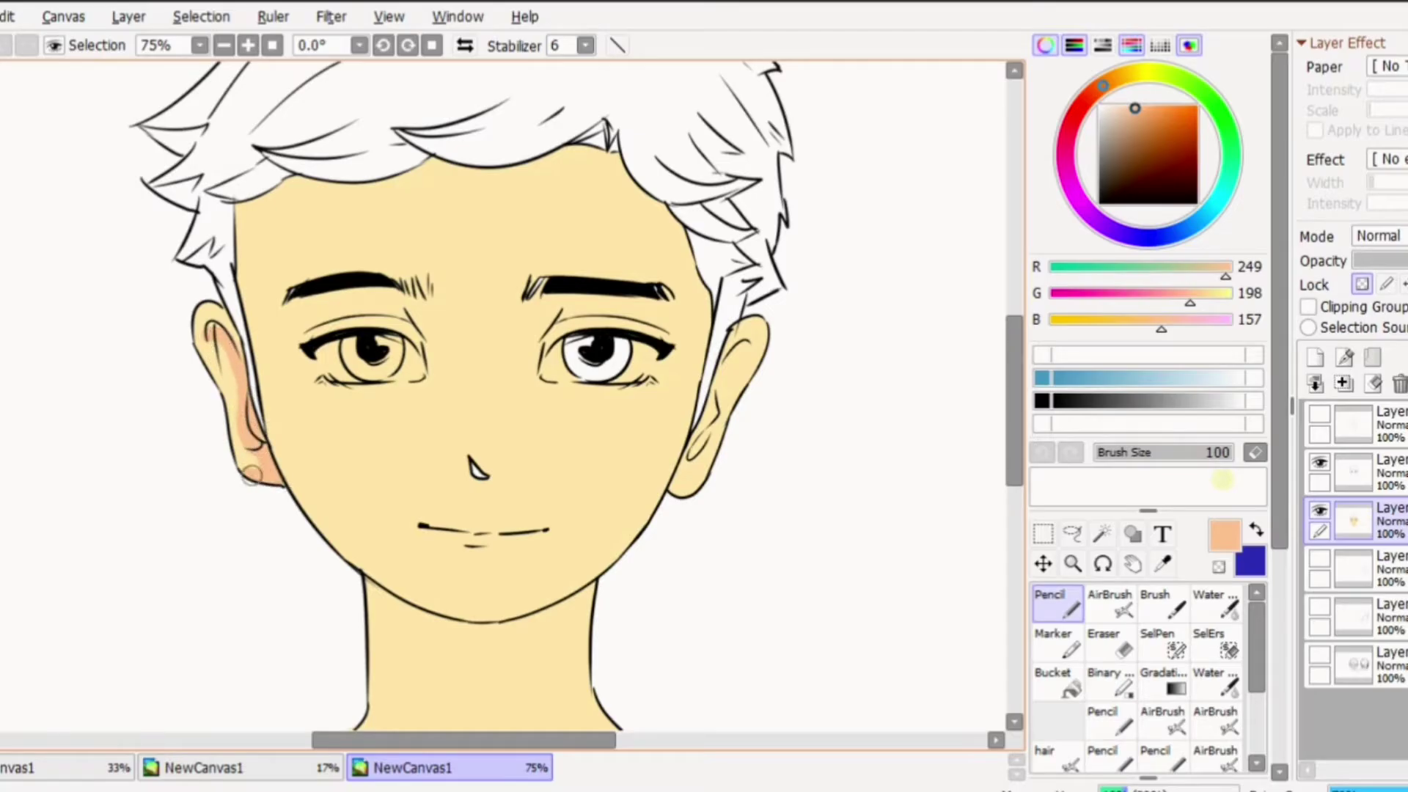
left_click_drag(214, 342, 249, 460)
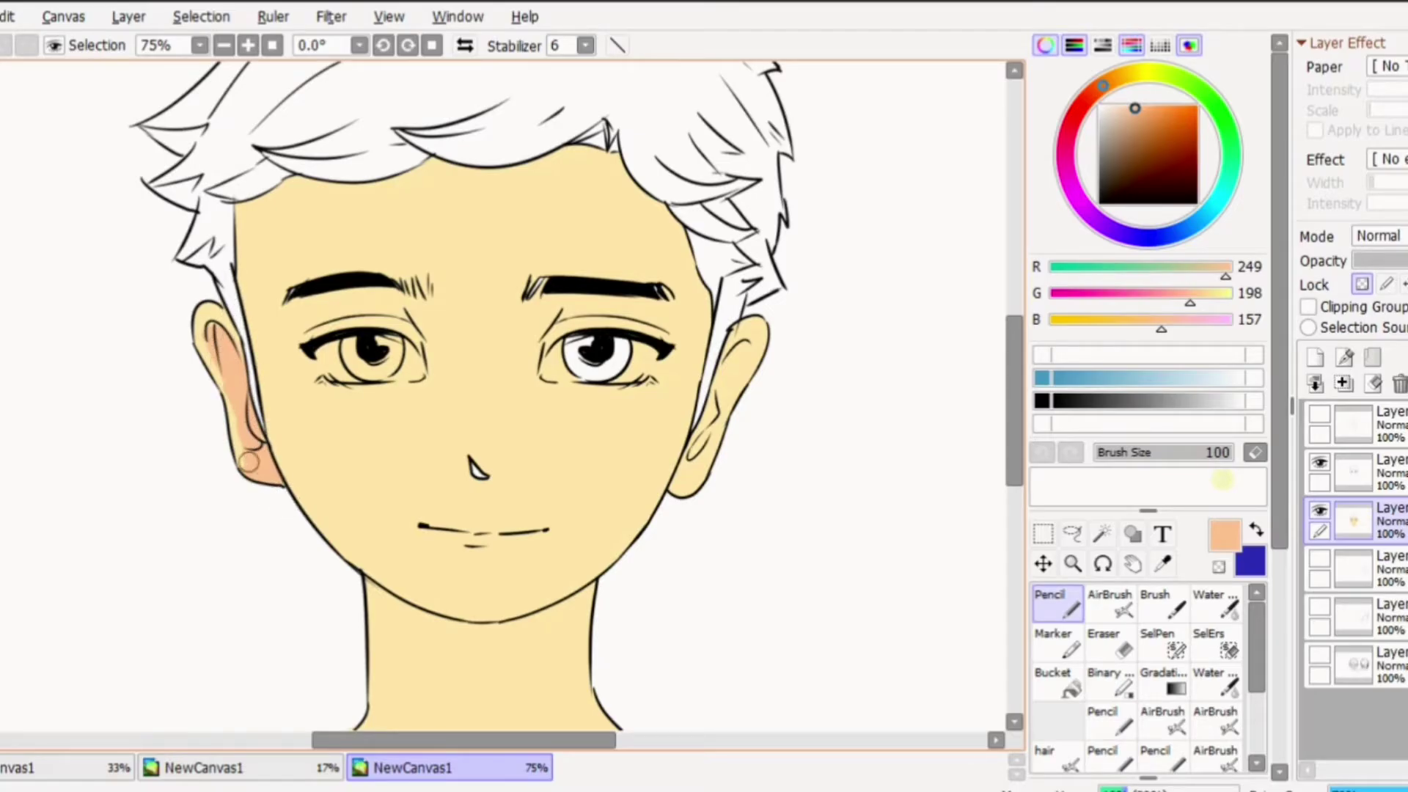
Shade the forehead along the hairline and the top of the right ear in peach, raising the stabilizer to 10
mouse_move(245, 206)
left_mouse_down()
mouse_move(292, 180)
mouse_move(285, 200)
mouse_move(361, 182)
mouse_move(396, 197)
mouse_move(433, 165)
left_mouse_up()
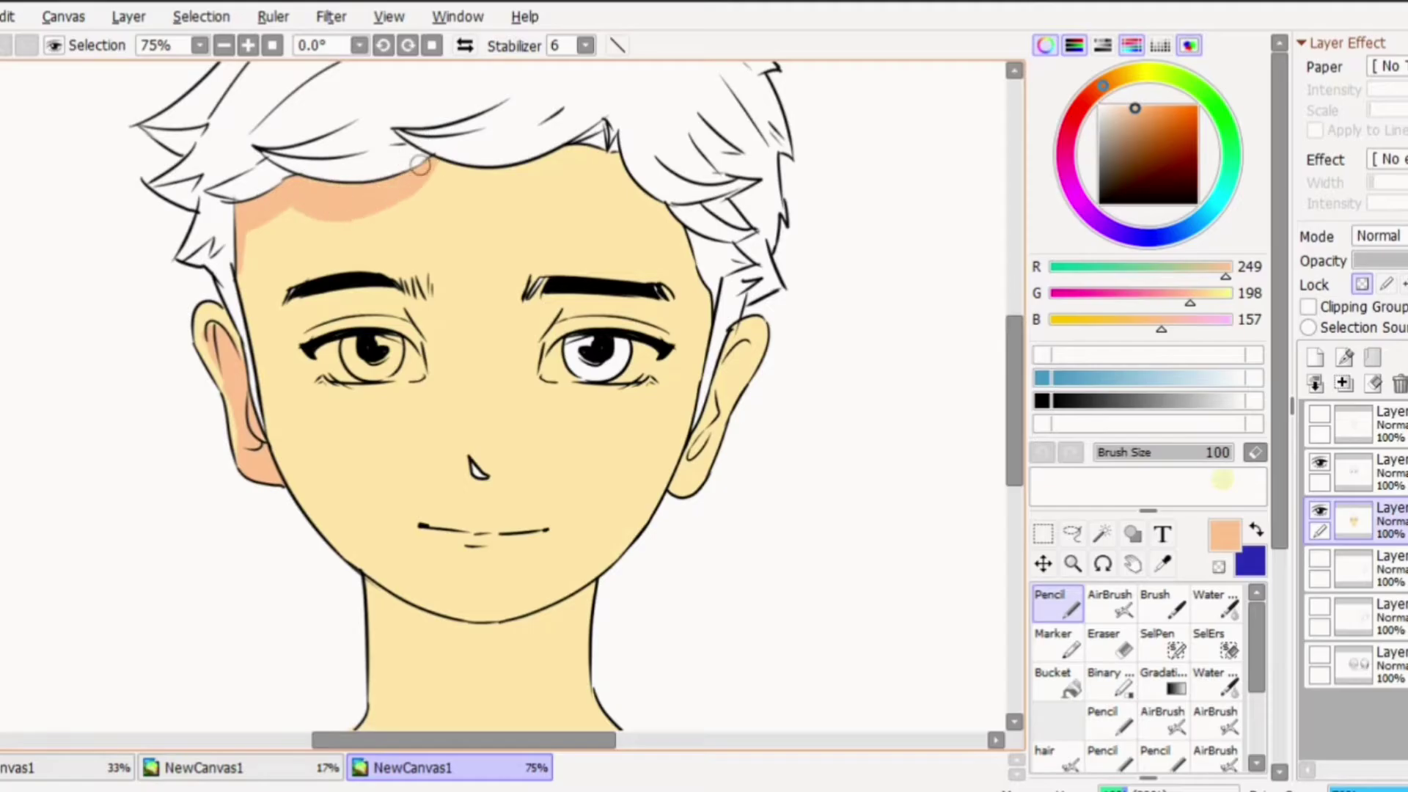
left_click(586, 45)
left_click(561, 286)
left_click_drag(321, 216, 433, 173)
mouse_move(441, 167)
left_mouse_down()
mouse_move(563, 148)
mouse_move(620, 169)
mouse_move(696, 220)
mouse_move(720, 292)
left_mouse_up()
left_click_drag(749, 301, 739, 343)
left_click_drag(246, 278, 304, 201)
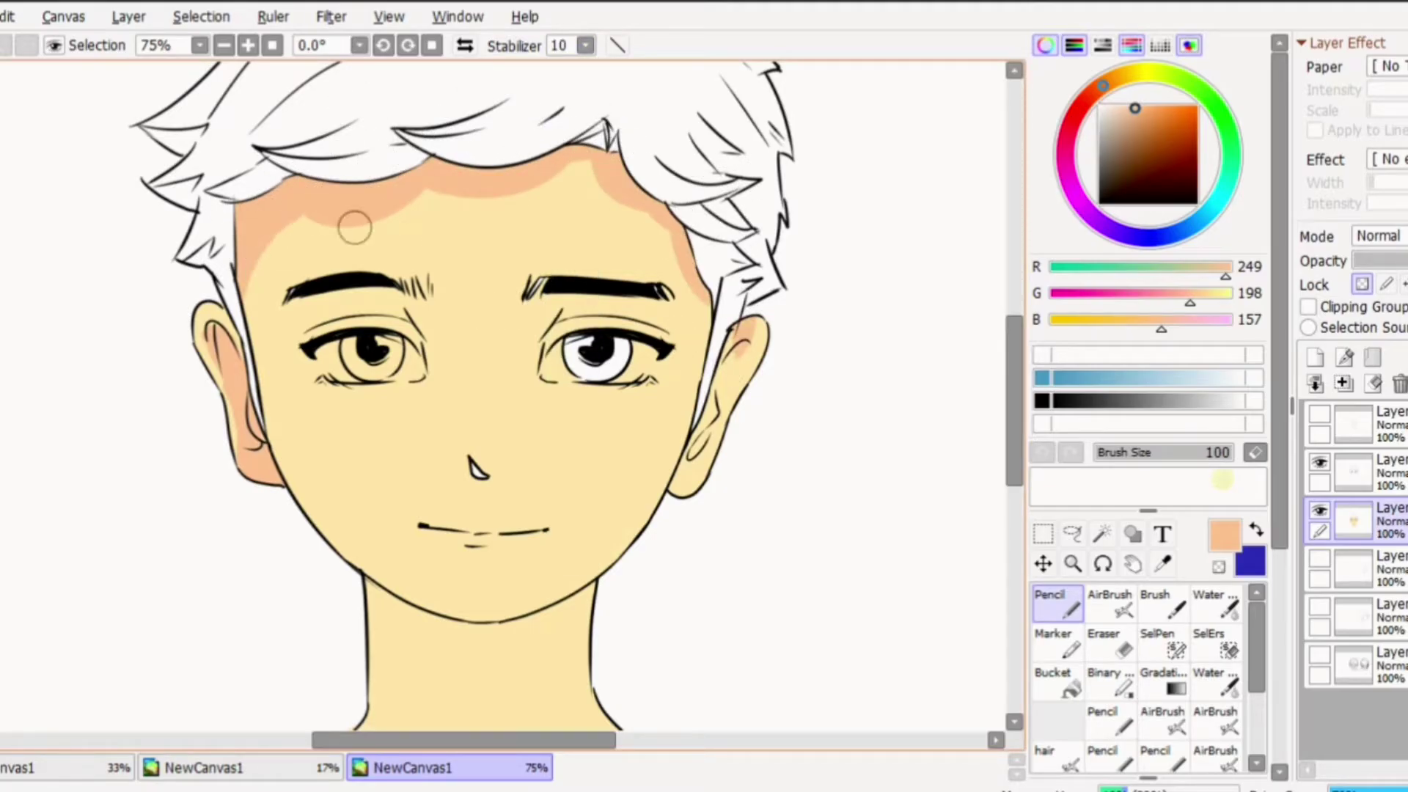
Shade the upper lids and the inner and outer corners around both eyes in peach
mouse_move(308, 339)
left_mouse_down()
mouse_move(414, 317)
mouse_move(432, 352)
mouse_move(420, 317)
mouse_move(442, 365)
left_mouse_up()
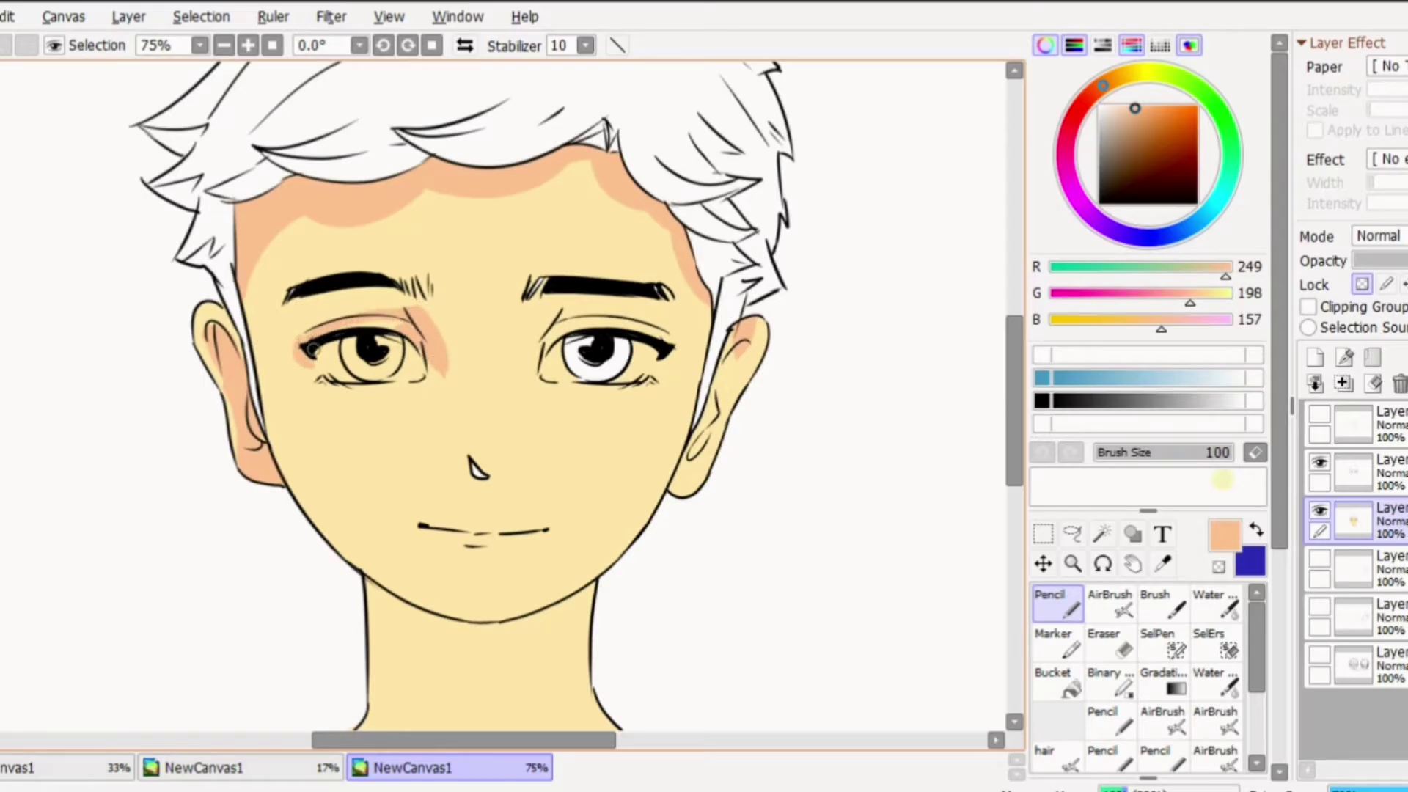
left_click_drag(307, 331, 267, 355)
mouse_move(572, 312)
left_mouse_down()
mouse_move(547, 336)
mouse_move(597, 327)
mouse_move(594, 311)
mouse_move(669, 333)
left_mouse_up()
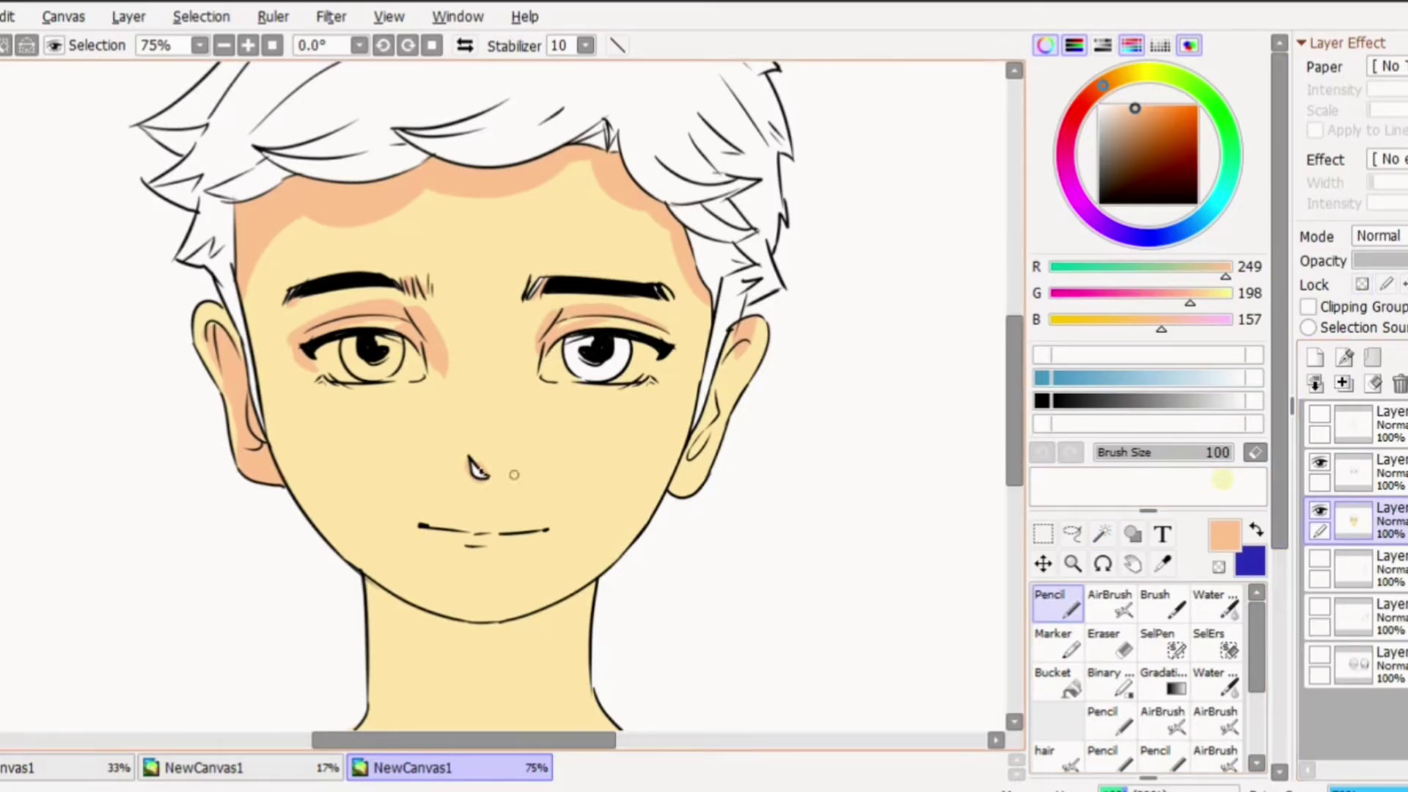
Fill the white gap inside the nostril with peach and turn the layer's opacity lock back on
key("ctrl+d")
left_click_drag(481, 475, 472, 463)
left_click(1362, 284)
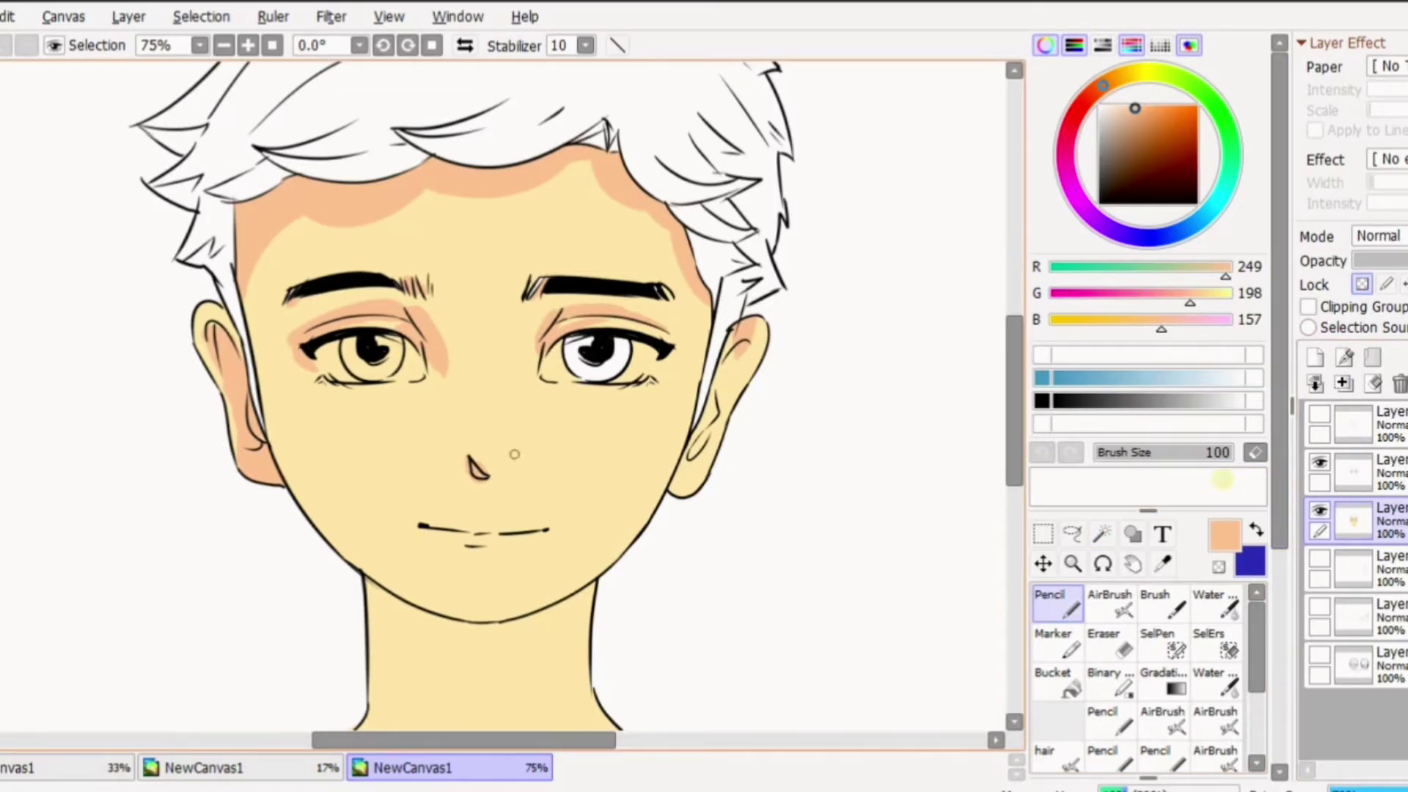
Paint peach shadows on the upper lip, below the mouth and along the left side of the nose
mouse_move(425, 524)
left_mouse_down()
mouse_move(492, 526)
mouse_move(463, 546)
mouse_move(495, 560)
left_mouse_up()
key("ctrl+z")
key("ctrl+z")
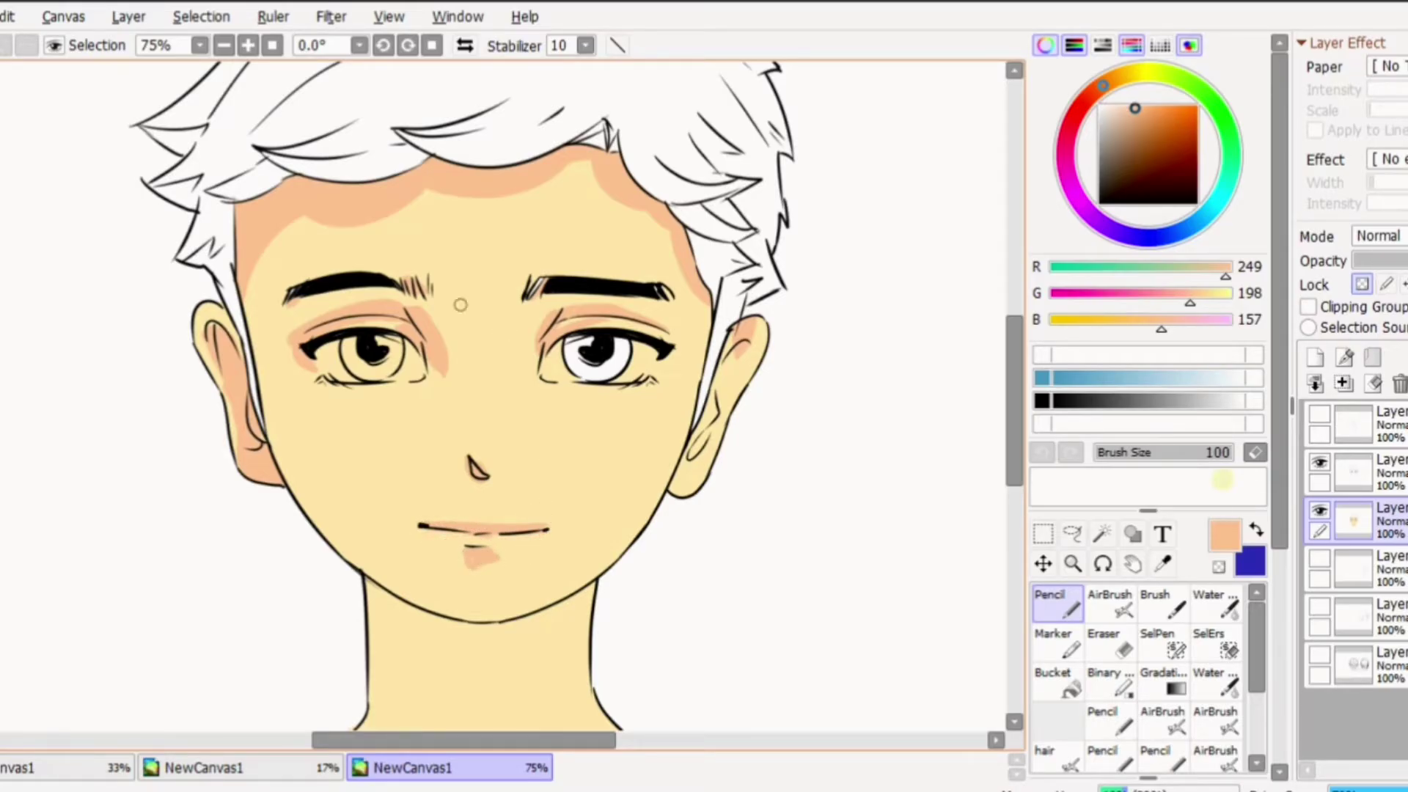
left_click_drag(461, 424, 471, 471)
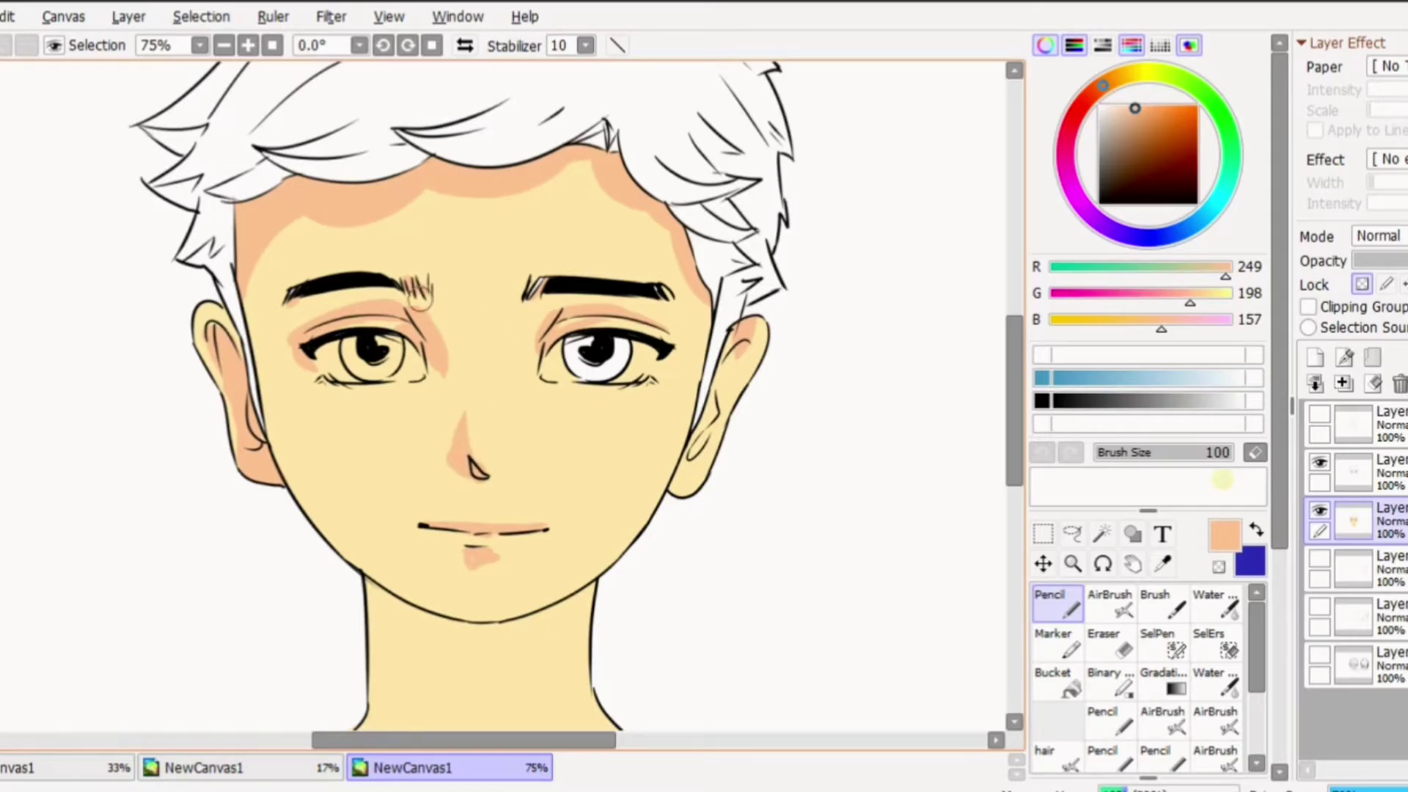
Add thin peach shadows beneath the left eye and at both corners of the right eye
left_click_drag(318, 373, 392, 387)
left_click_drag(546, 347, 547, 374)
left_click_drag(667, 351, 650, 376)
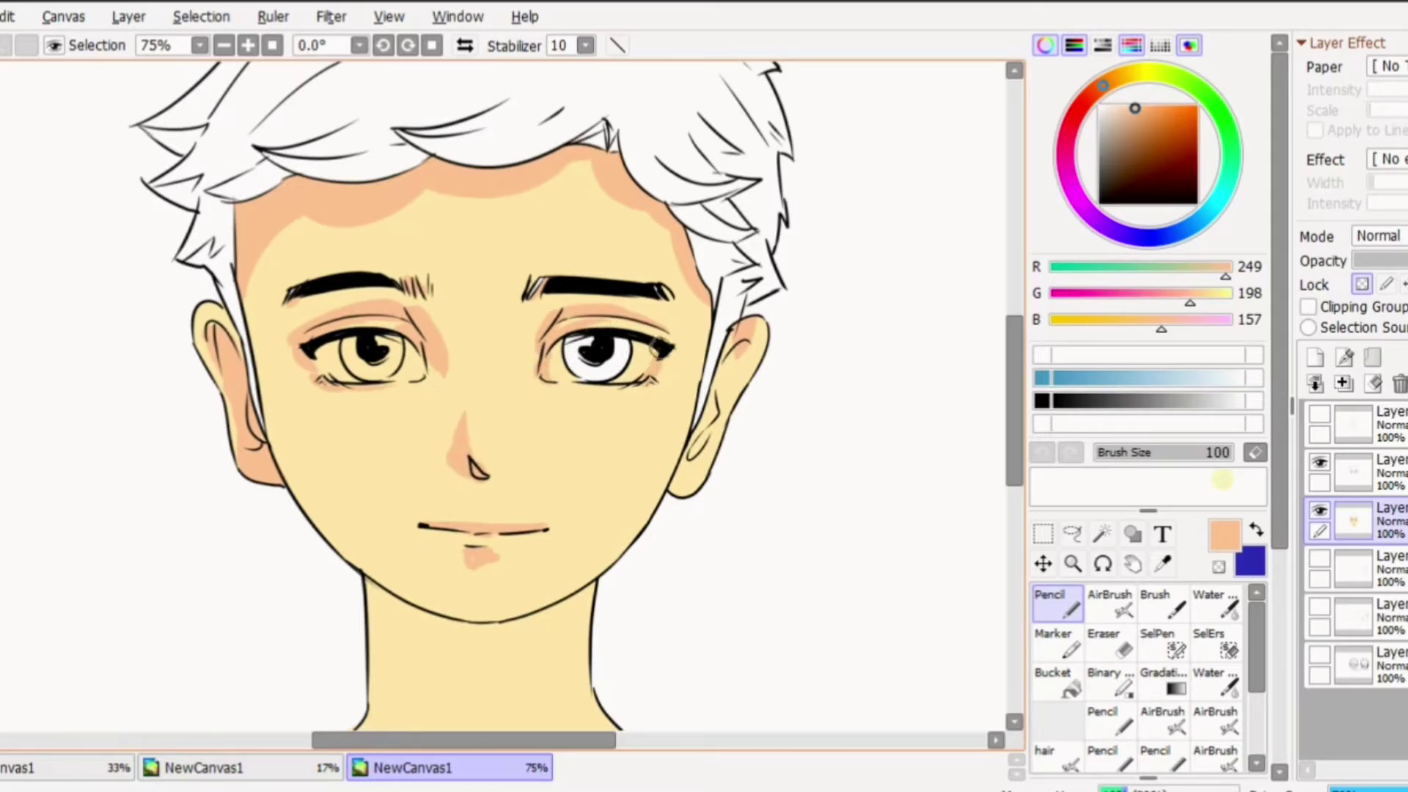
Shade the left side of the face down to the chin, the neck below the jaw and the inner right ear in peach
mouse_move(277, 327)
left_mouse_down()
mouse_move(308, 207)
mouse_move(274, 371)
mouse_move(324, 408)
mouse_move(437, 588)
left_mouse_up()
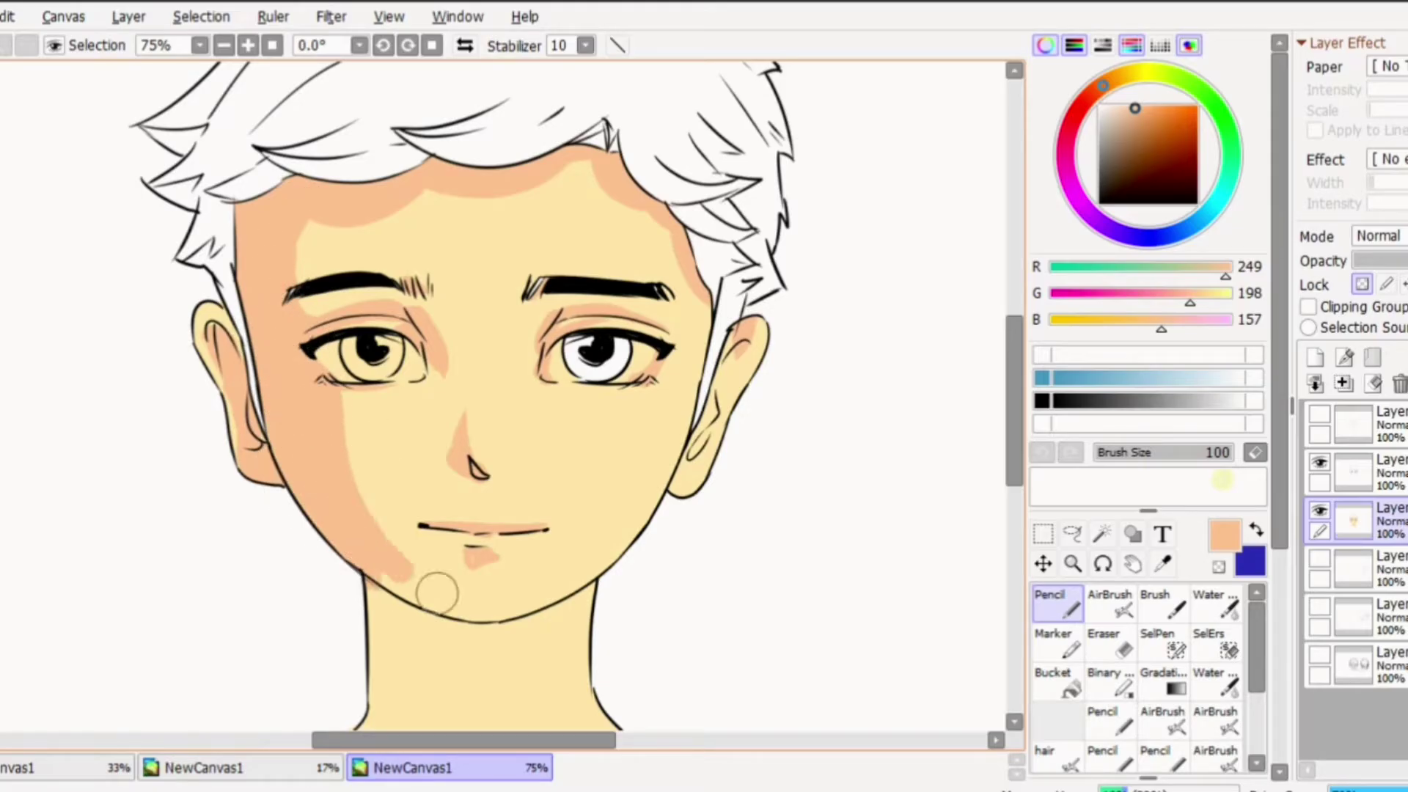
mouse_move(327, 396)
left_mouse_down()
mouse_move(395, 585)
mouse_move(465, 635)
mouse_move(530, 599)
mouse_move(409, 600)
mouse_move(514, 616)
mouse_move(575, 605)
mouse_move(459, 629)
mouse_move(378, 605)
mouse_move(481, 663)
mouse_move(443, 688)
mouse_move(561, 660)
left_mouse_up()
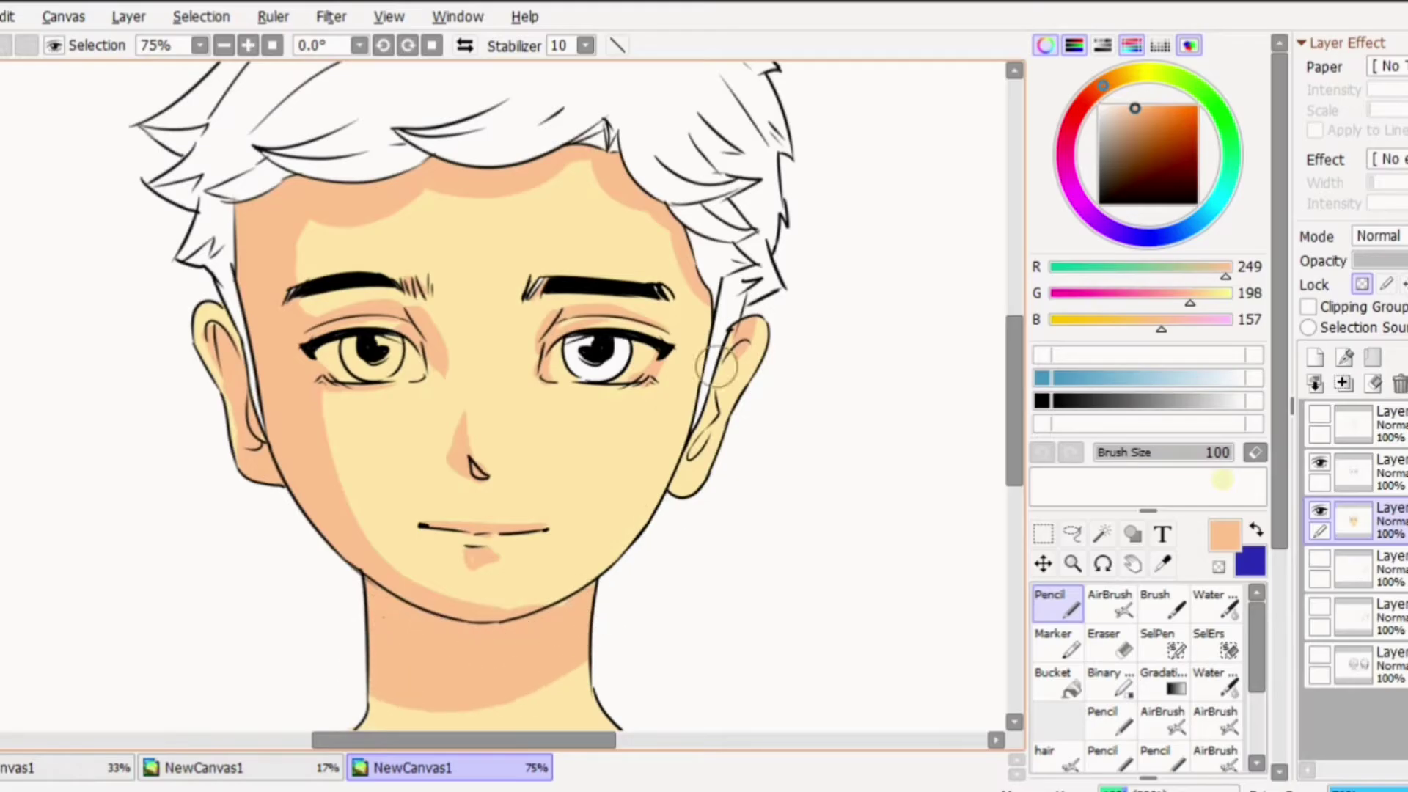
mouse_move(687, 366)
left_mouse_down()
mouse_move(736, 354)
mouse_move(685, 489)
mouse_move(742, 352)
left_mouse_up()
left_click_drag(307, 239, 274, 207)
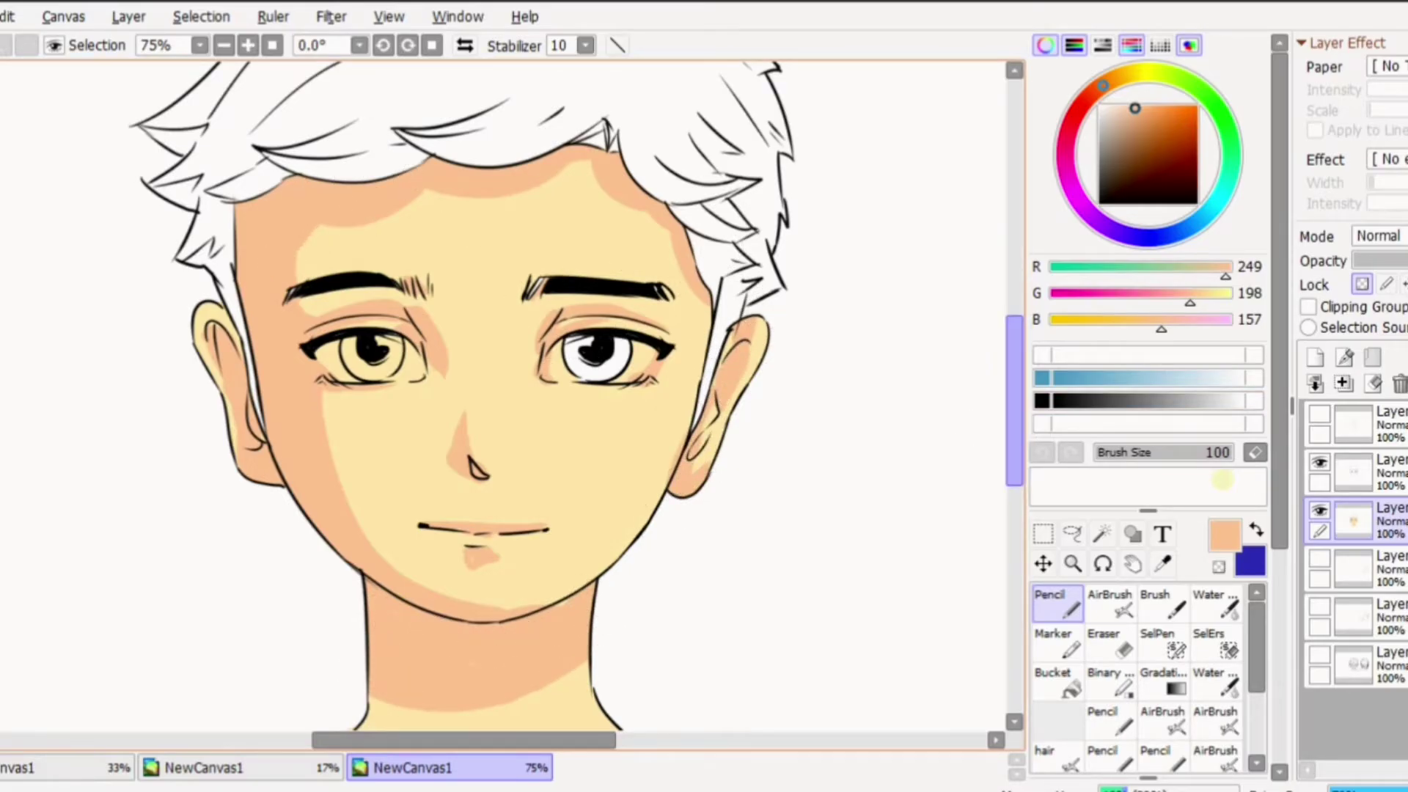
Switch to the Brush and mix a dark red shading colour, RGB 148, 28, 21
left_click_drag(1014, 400, 1015, 396)
left_click(1164, 603)
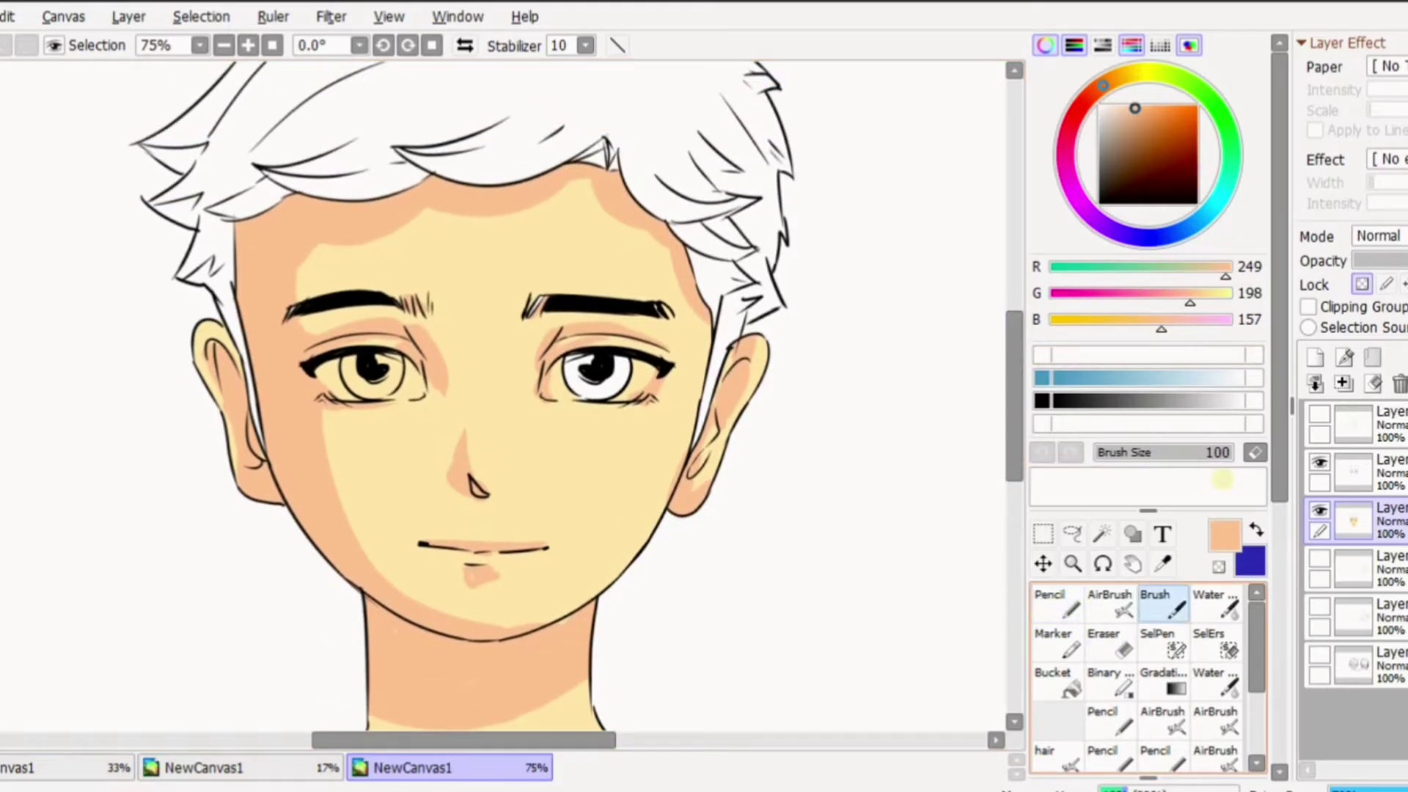
left_click(1144, 124)
left_click_drag(1102, 86, 1079, 109)
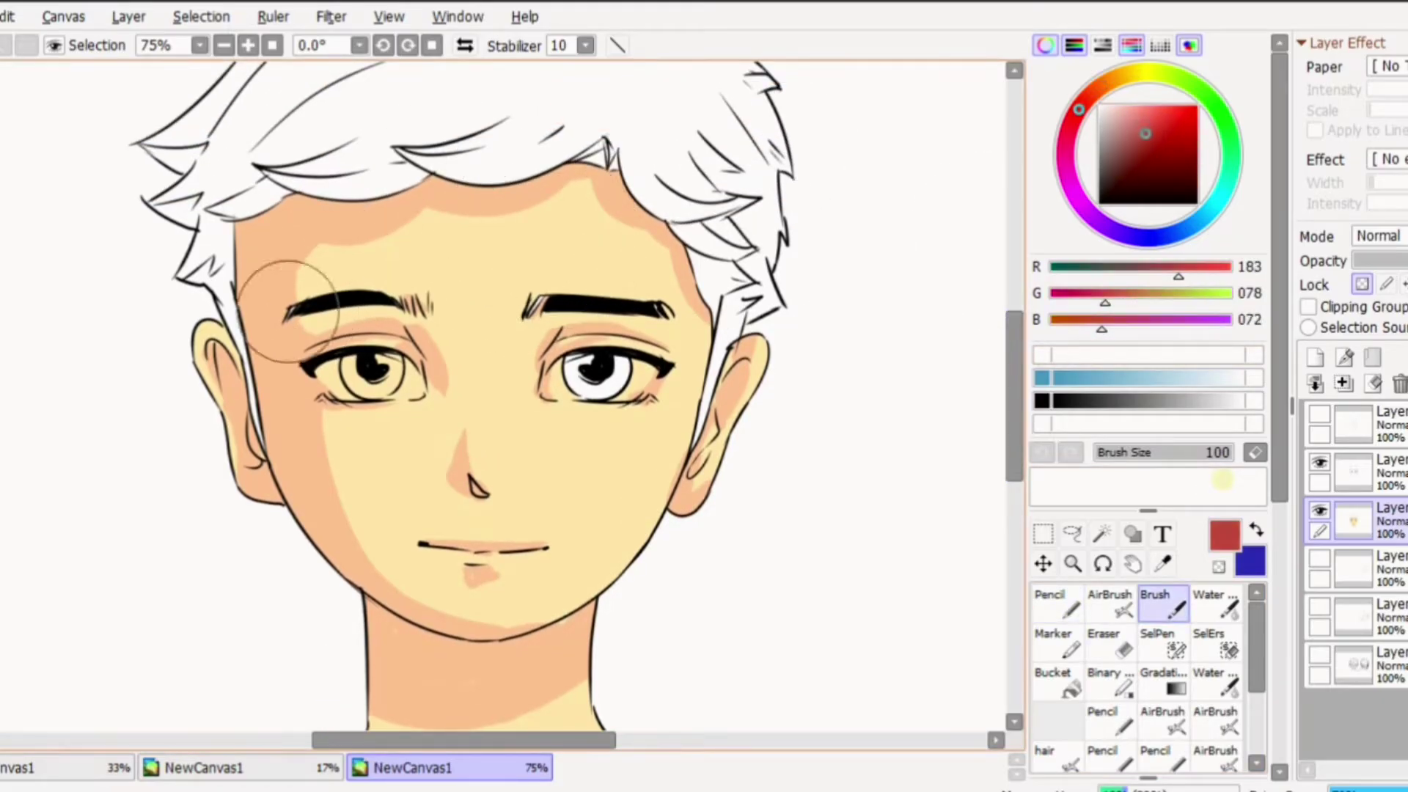
left_click(1156, 146)
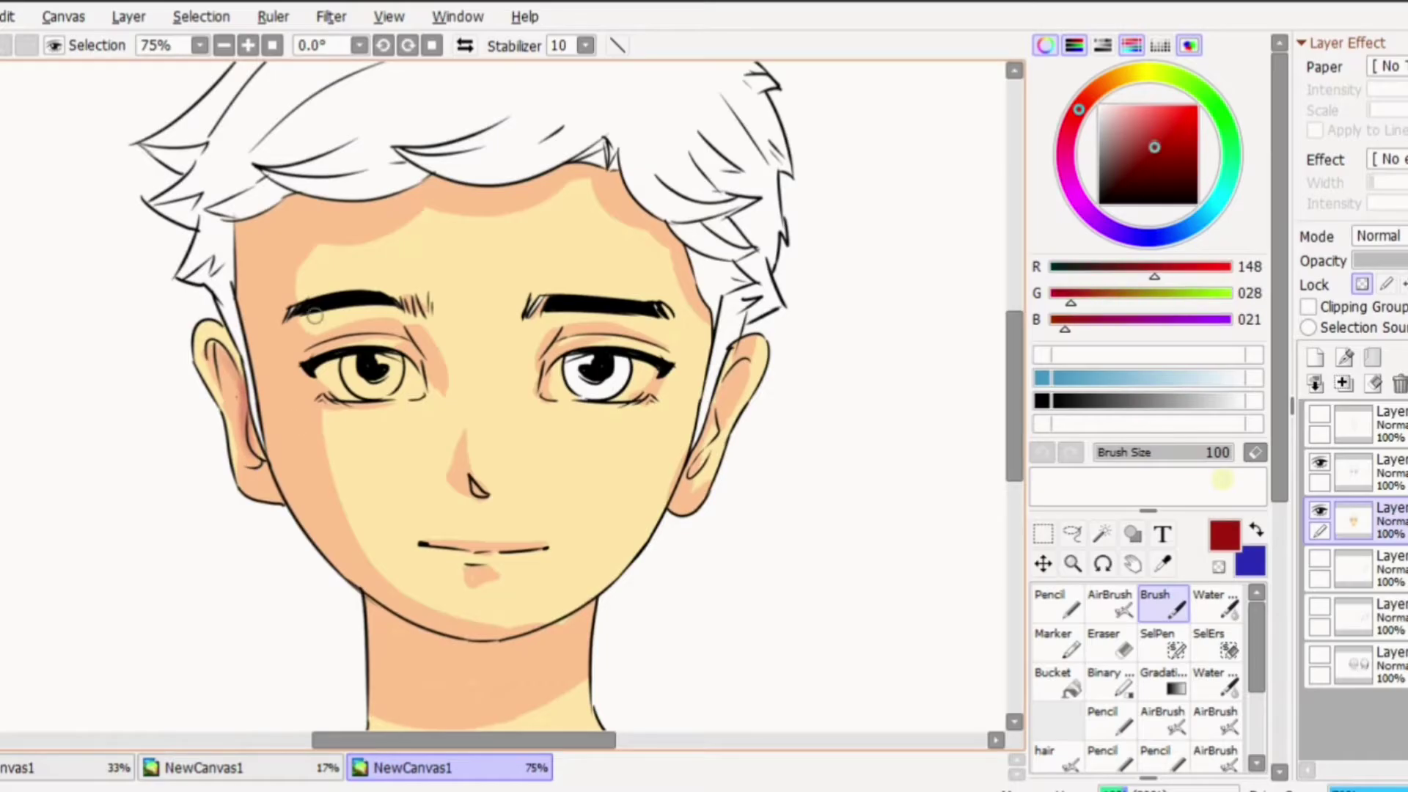
Blend dark red into the left ear's shadow and along the hairline across the forehead and left temple
mouse_move(253, 466)
left_mouse_down()
mouse_move(255, 497)
mouse_move(249, 495)
left_mouse_up()
left_click_drag(283, 192, 217, 242)
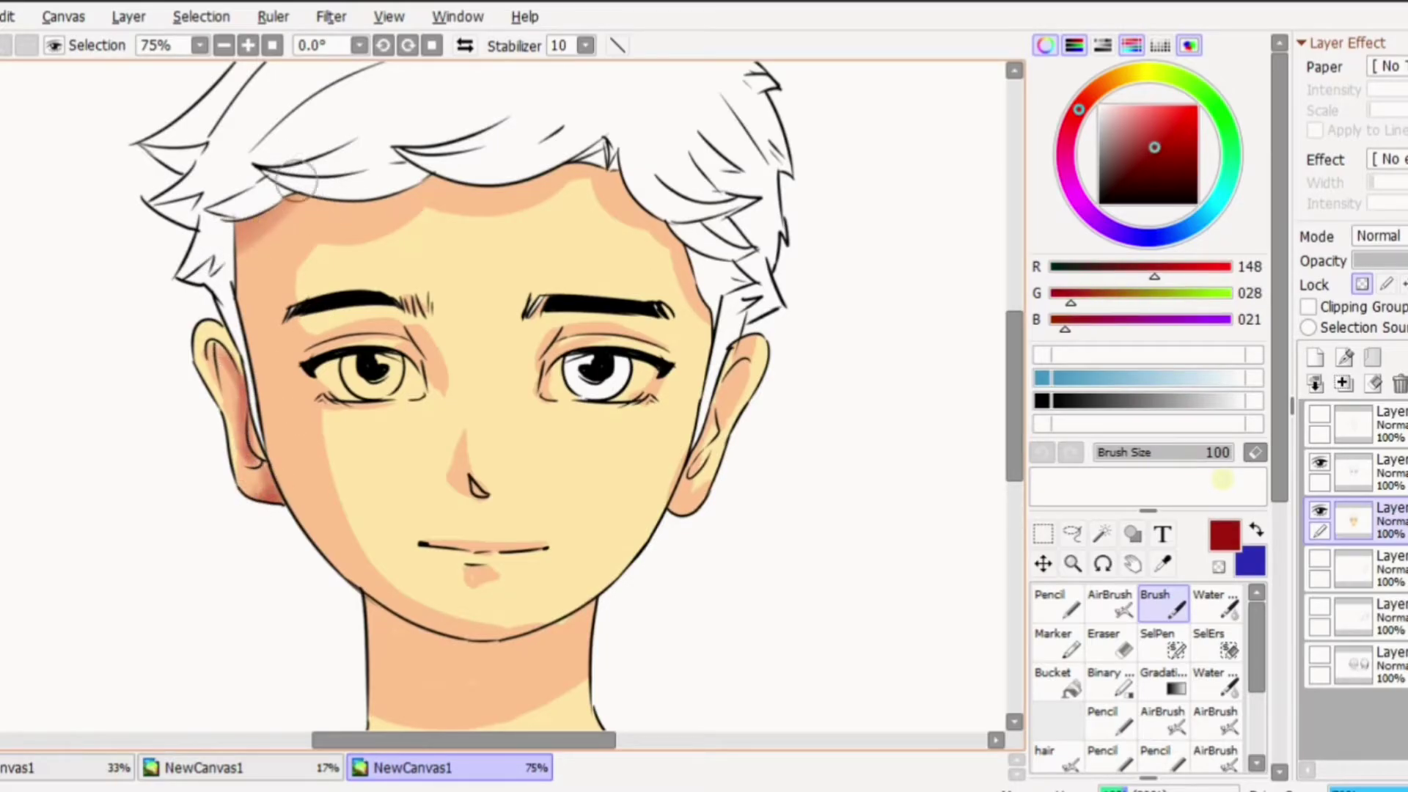
left_click_drag(293, 185, 484, 183)
left_click_drag(615, 172, 710, 312)
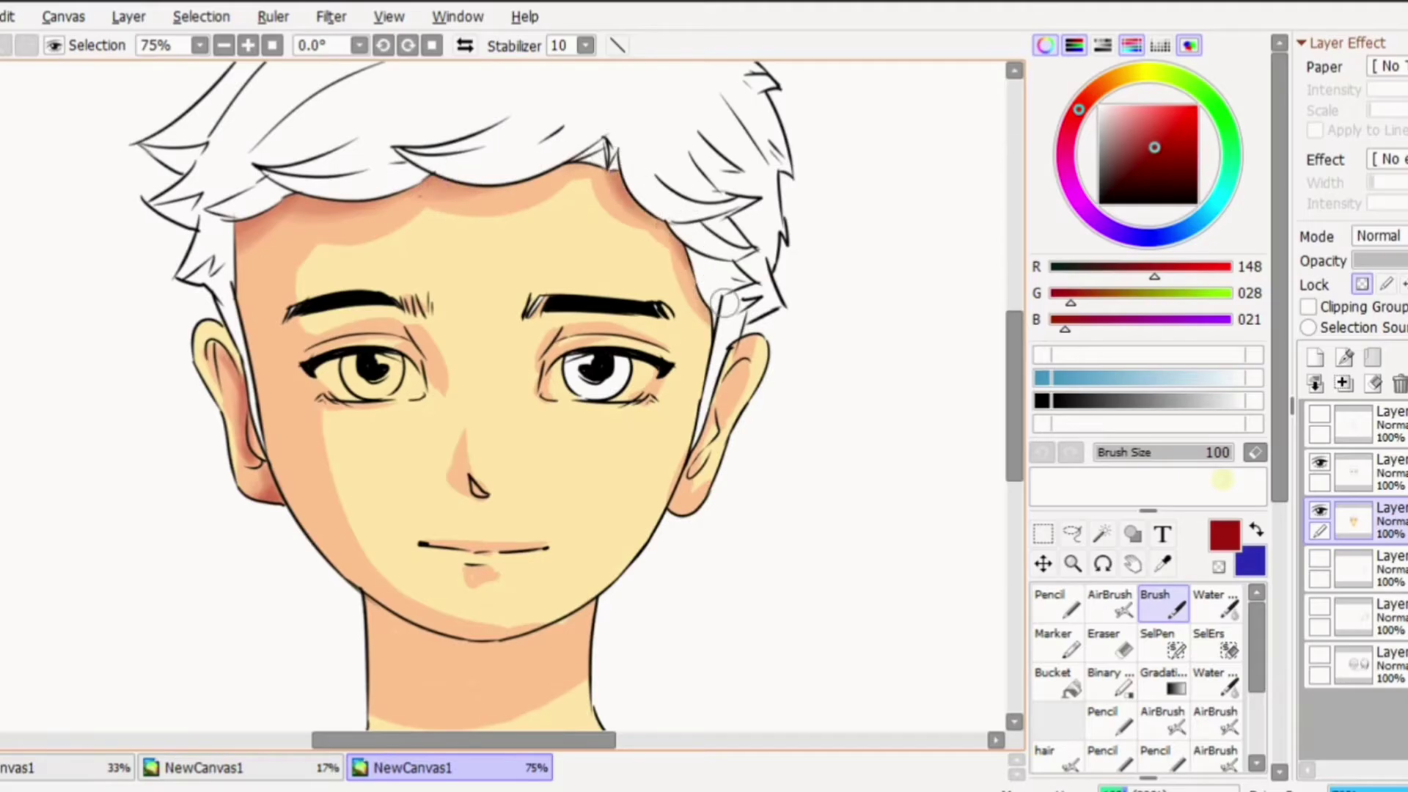
left_click_drag(569, 172, 488, 187)
left_click_drag(278, 209, 244, 315)
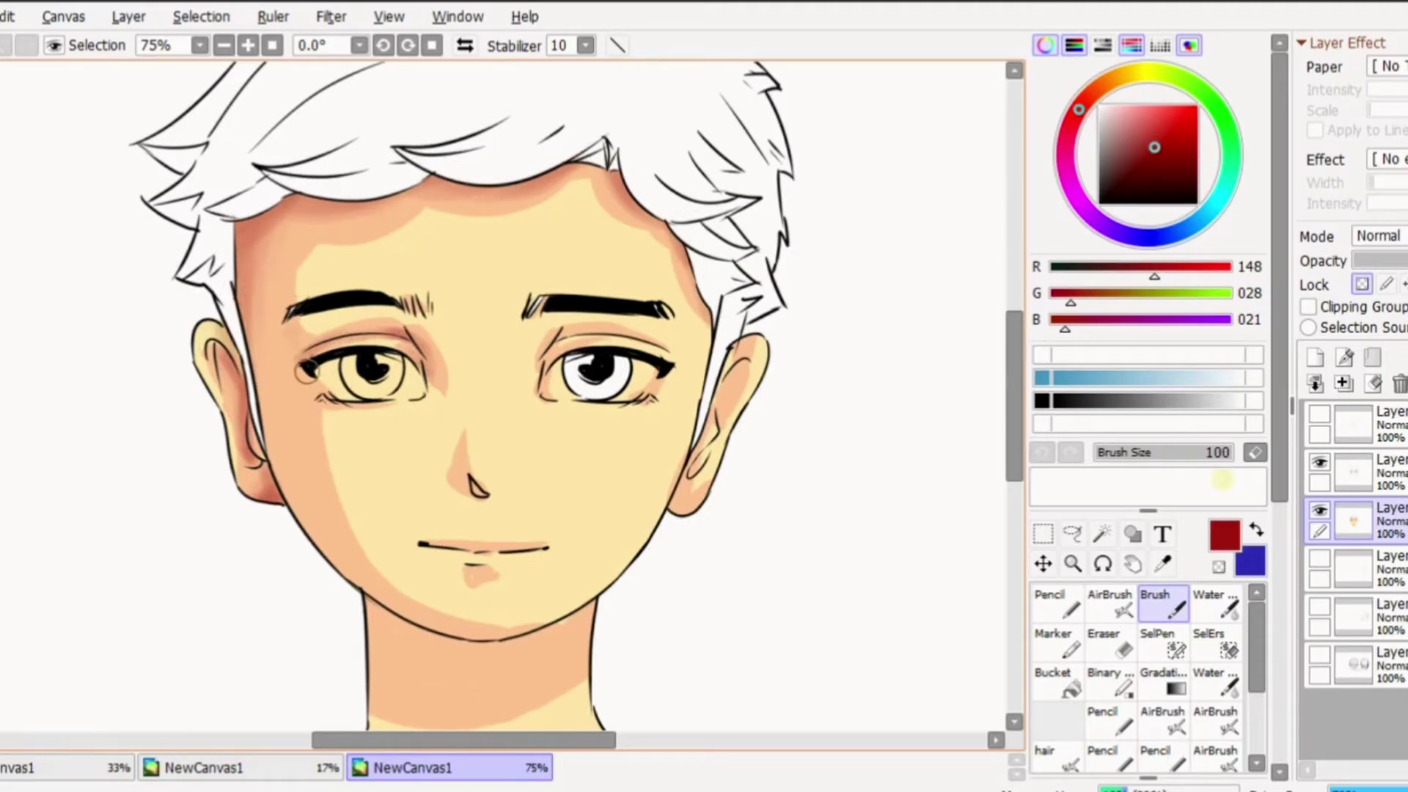
Deepen the shadows with dark red along the left cheek and chin, beside the right eyebrow and in the right ear
mouse_move(307, 368)
left_mouse_down()
mouse_move(302, 430)
mouse_move(352, 539)
left_mouse_up()
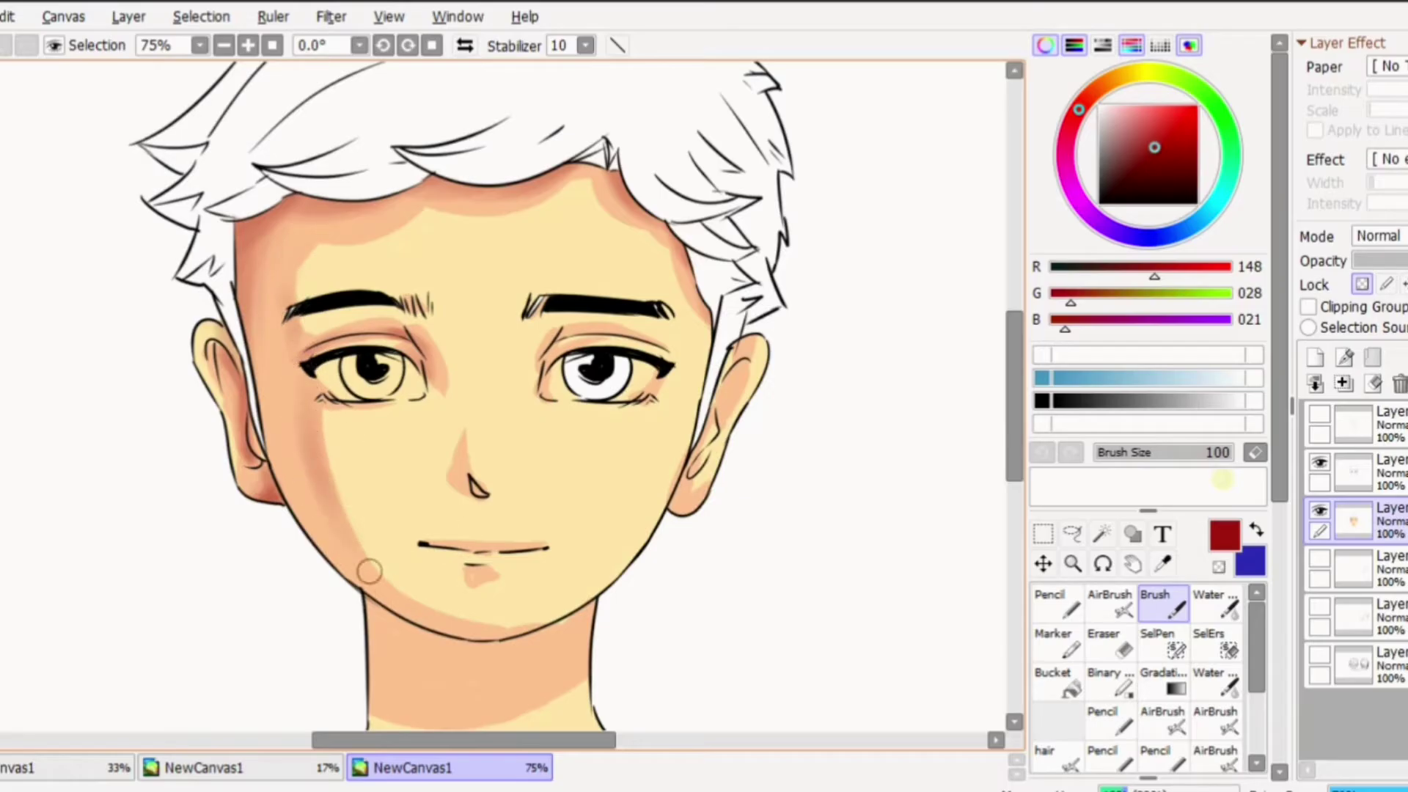
mouse_move(505, 635)
left_mouse_down()
mouse_move(451, 632)
mouse_move(525, 629)
left_mouse_up()
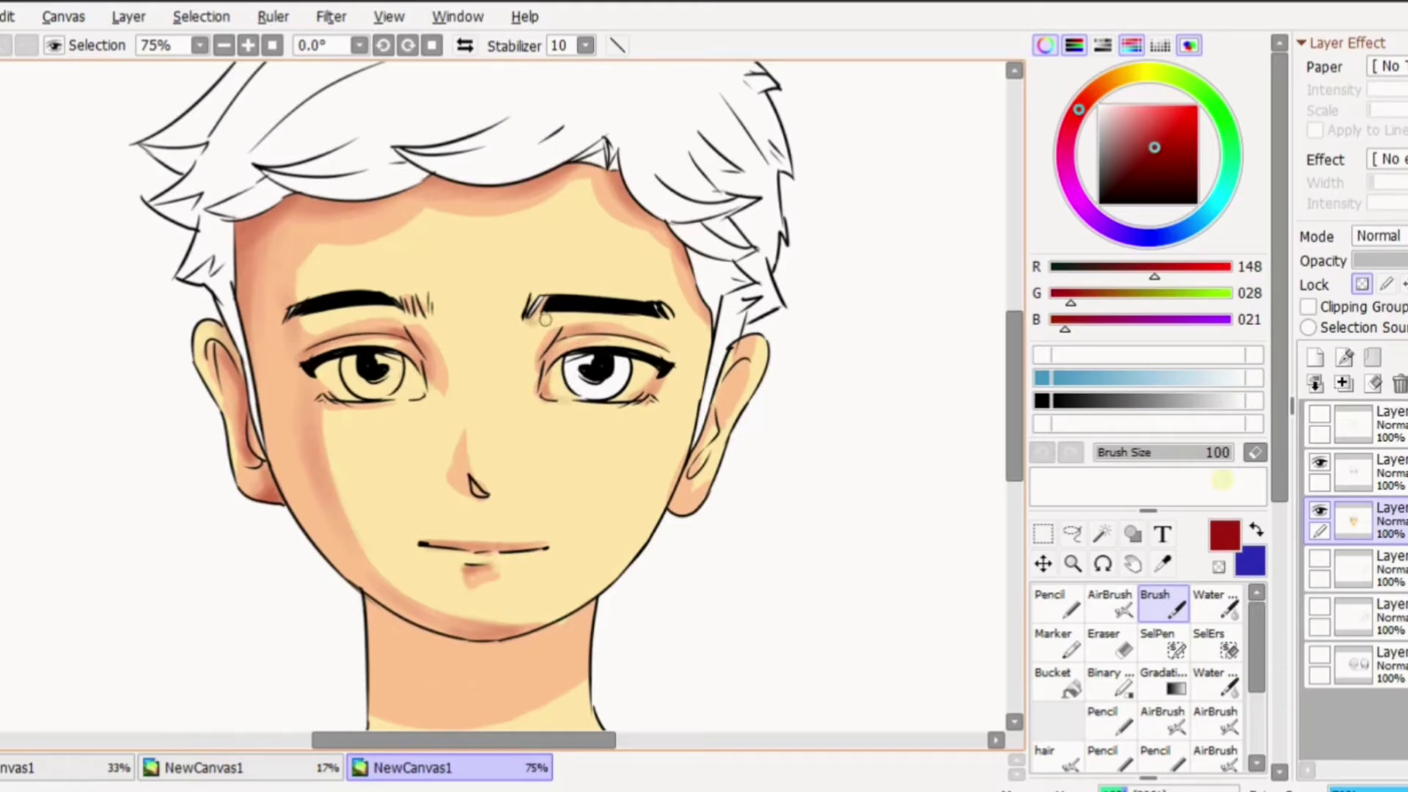
left_click_drag(525, 300, 519, 318)
mouse_move(718, 385)
left_mouse_down()
mouse_move(685, 517)
mouse_move(730, 349)
mouse_move(751, 372)
mouse_move(728, 386)
mouse_move(747, 383)
mouse_move(715, 430)
left_mouse_up()
Deepen the shadow on the neck below the jaw and darken the nostril with dark red
left_click_drag(1014, 400, 1014, 471)
mouse_move(365, 327)
left_mouse_down()
mouse_move(497, 362)
mouse_move(592, 320)
left_mouse_up()
mouse_move(381, 348)
left_mouse_down()
mouse_move(387, 375)
mouse_move(356, 336)
mouse_move(371, 387)
mouse_move(484, 411)
left_mouse_up()
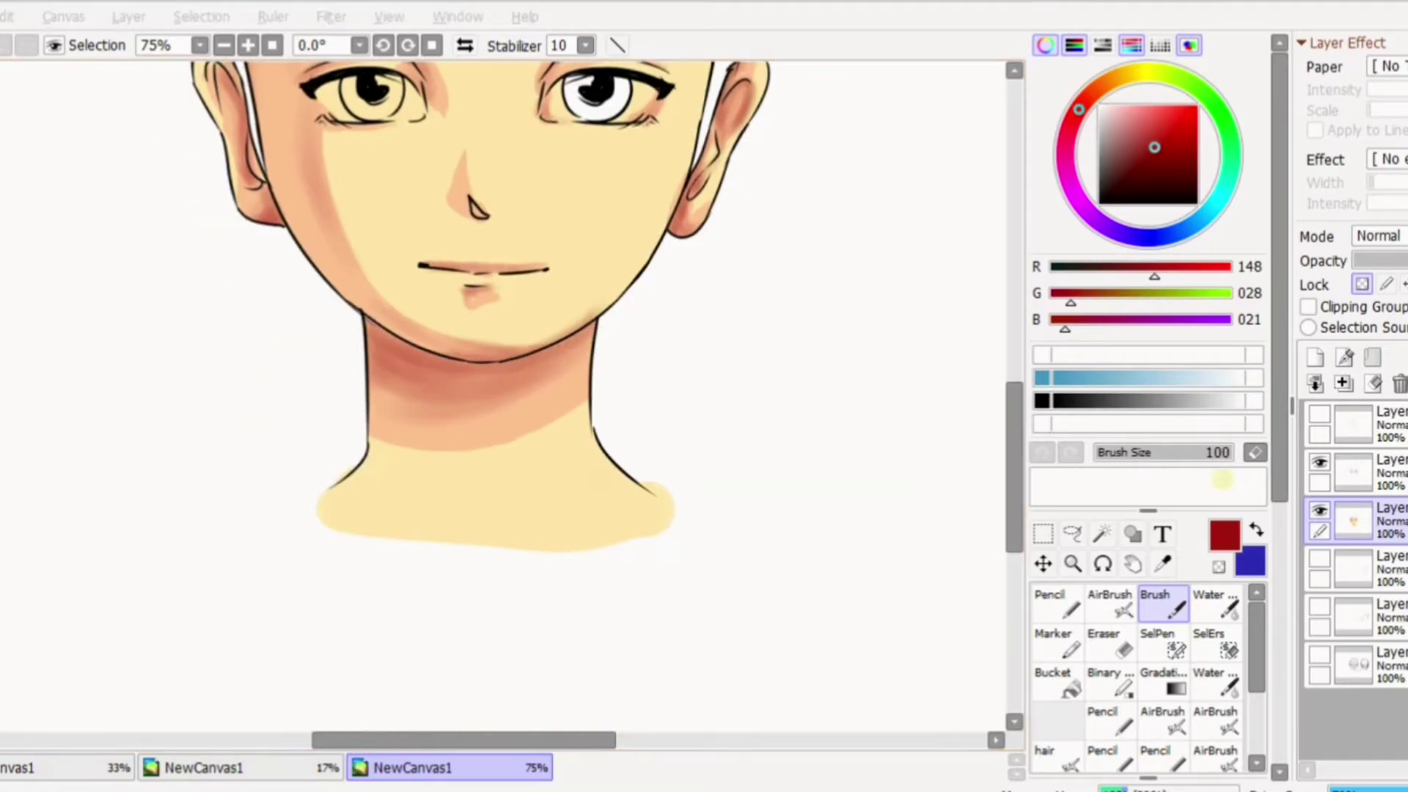
left_click_drag(1014, 400, 1015, 346)
left_click_drag(474, 418, 478, 424)
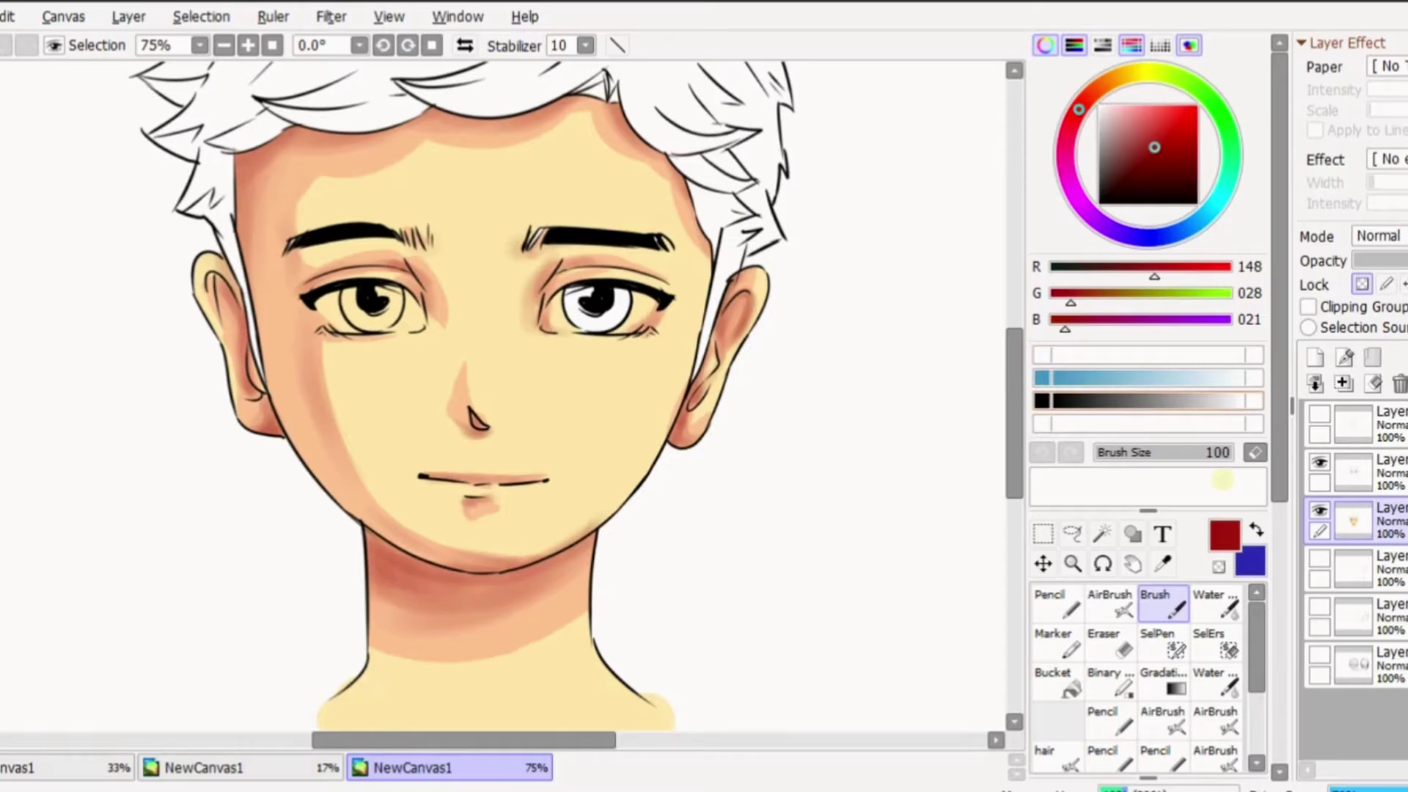
Paint the white of the left eye and colour both irises bright green, RGB 77, 255, 7
right_click(934, 113)
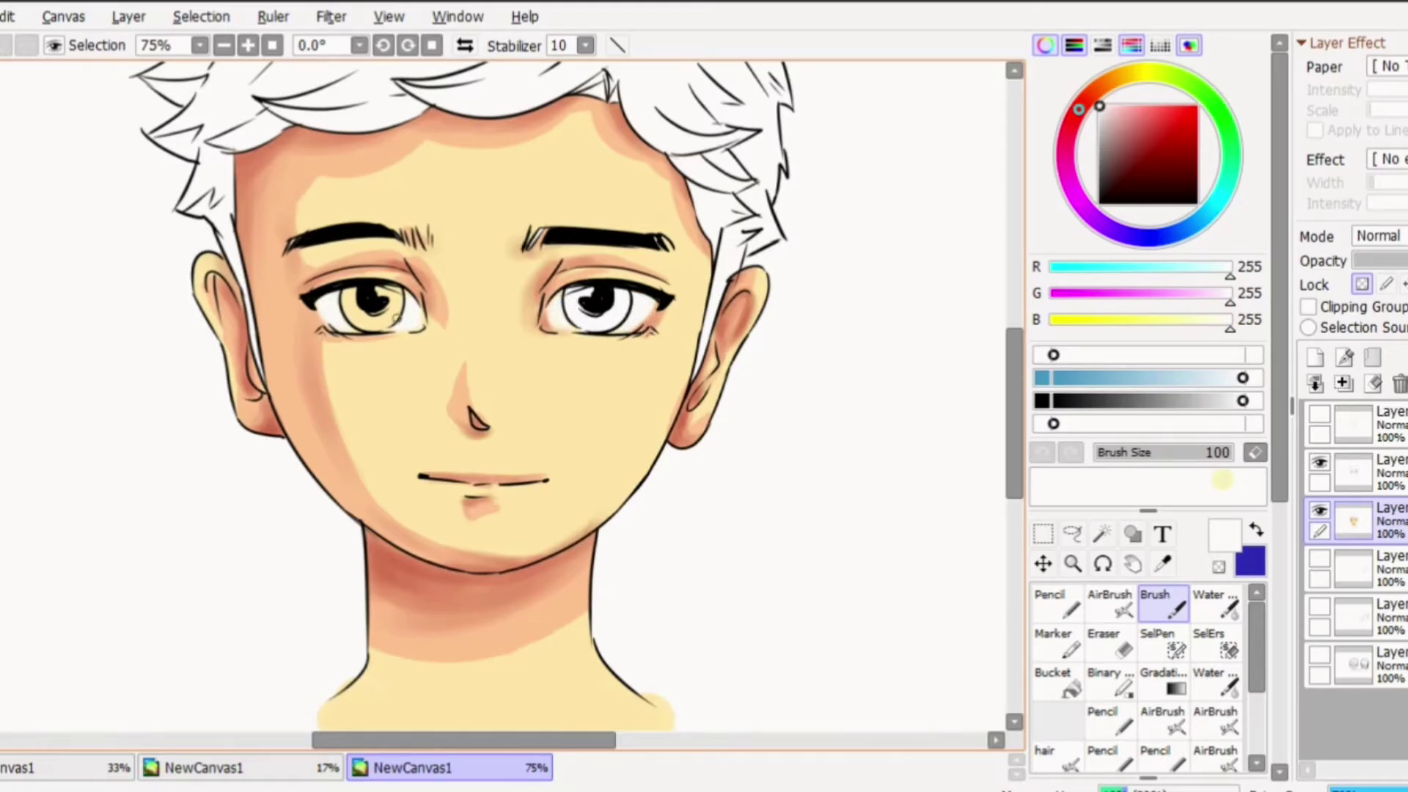
left_click(1150, 107)
mouse_move(1088, 97)
left_mouse_down()
mouse_move(1172, 75)
mouse_move(1231, 162)
mouse_move(1206, 94)
left_mouse_up()
left_click(1195, 107)
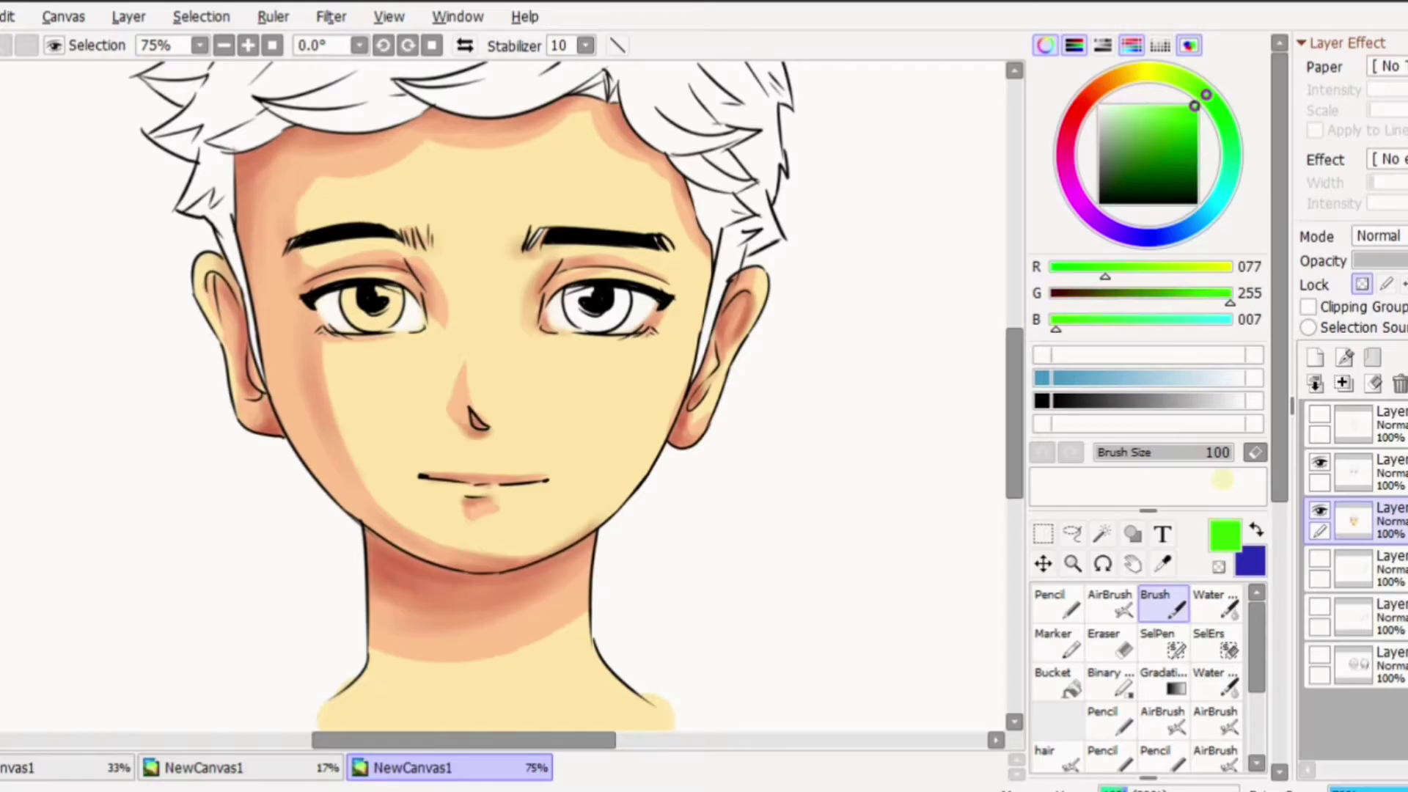
mouse_move(353, 292)
left_mouse_down()
mouse_move(370, 325)
mouse_move(395, 306)
left_mouse_up()
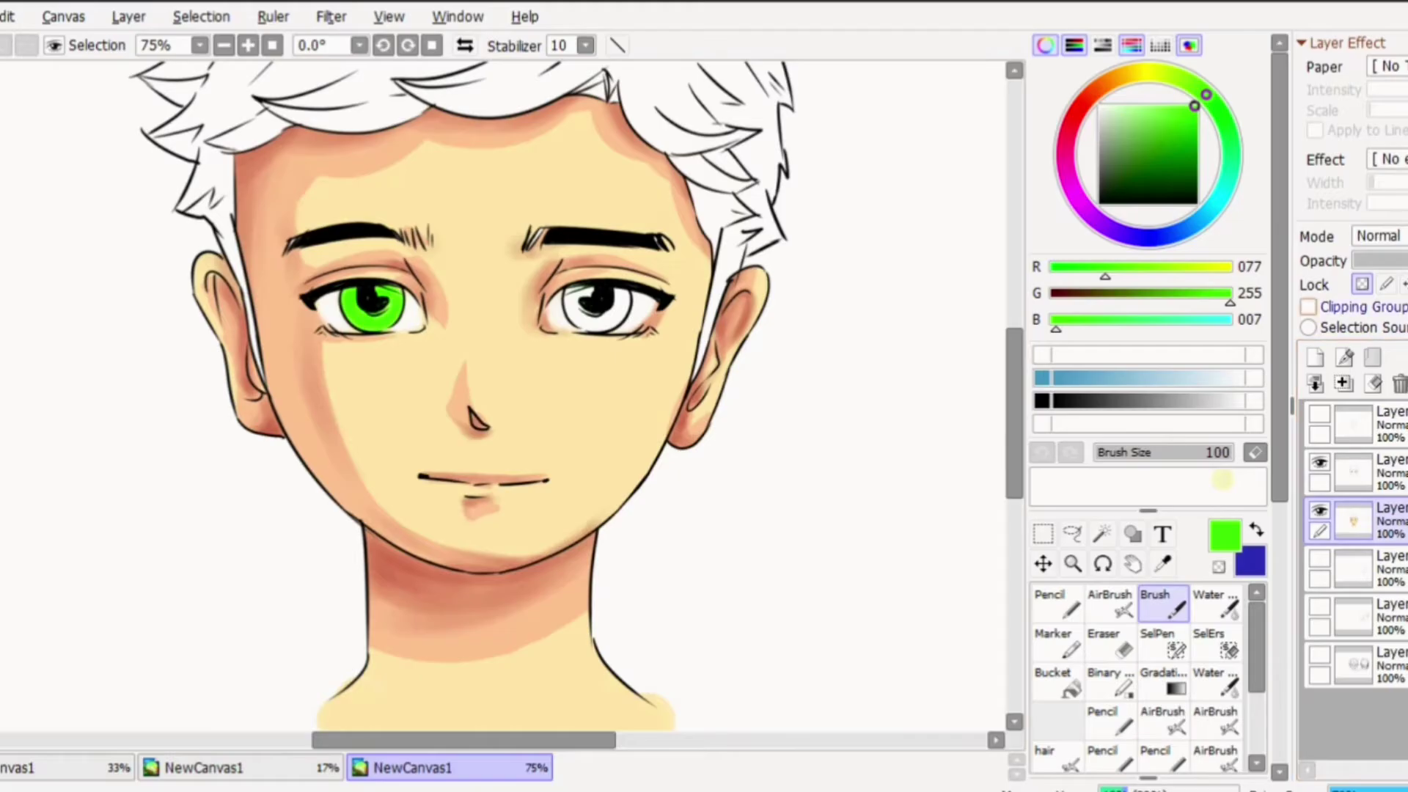
mouse_move(580, 301)
left_mouse_down()
mouse_move(576, 317)
mouse_move(607, 323)
mouse_move(590, 322)
left_mouse_up()
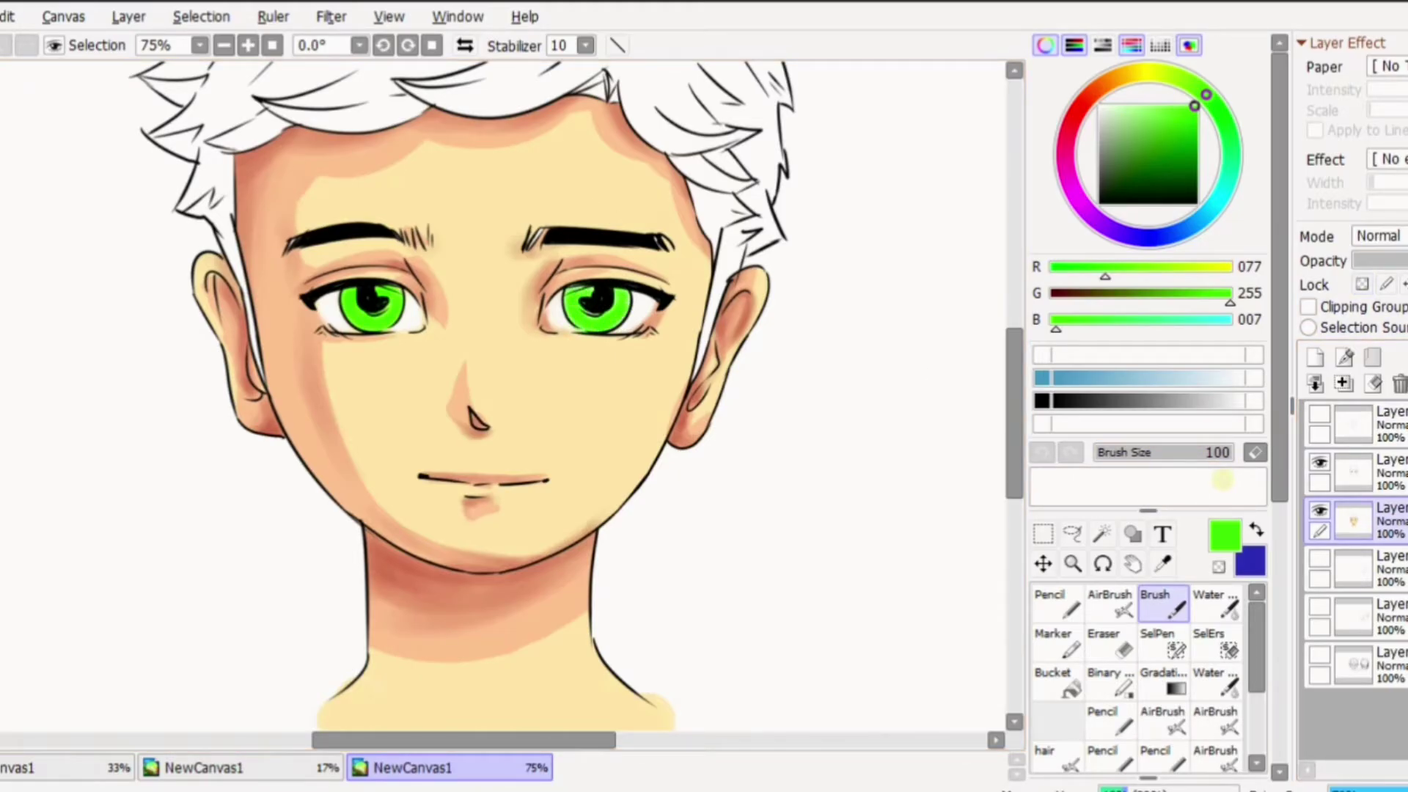
Add a new layer and shade the upper whites of the eyes in grey, RGB 186, 186, 186
left_click(1192, 400)
left_click(1315, 357)
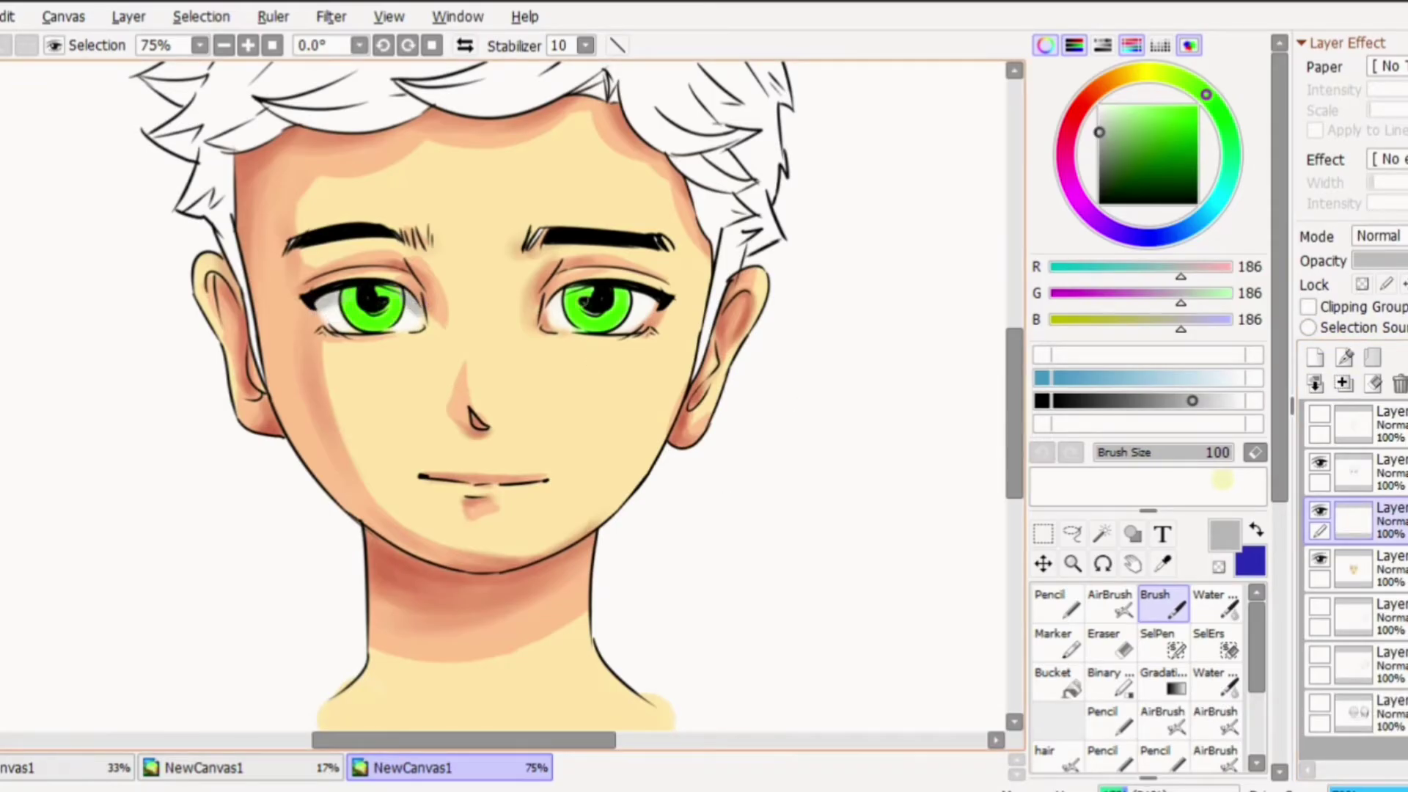
left_click_drag(548, 308, 642, 295)
key("ctrl+z")
key("ctrl+z")
left_click_drag(549, 301, 571, 292)
left_click_drag(631, 291, 653, 302)
Darken the upper part of both irises with dark green, RGB 2, 70, 0, and set the layer's opacity to 87%
left_click_drag(1162, 145, 1143, 177)
mouse_move(352, 296)
left_mouse_down()
mouse_move(388, 286)
mouse_move(352, 294)
left_mouse_up()
left_click_drag(563, 302, 623, 291)
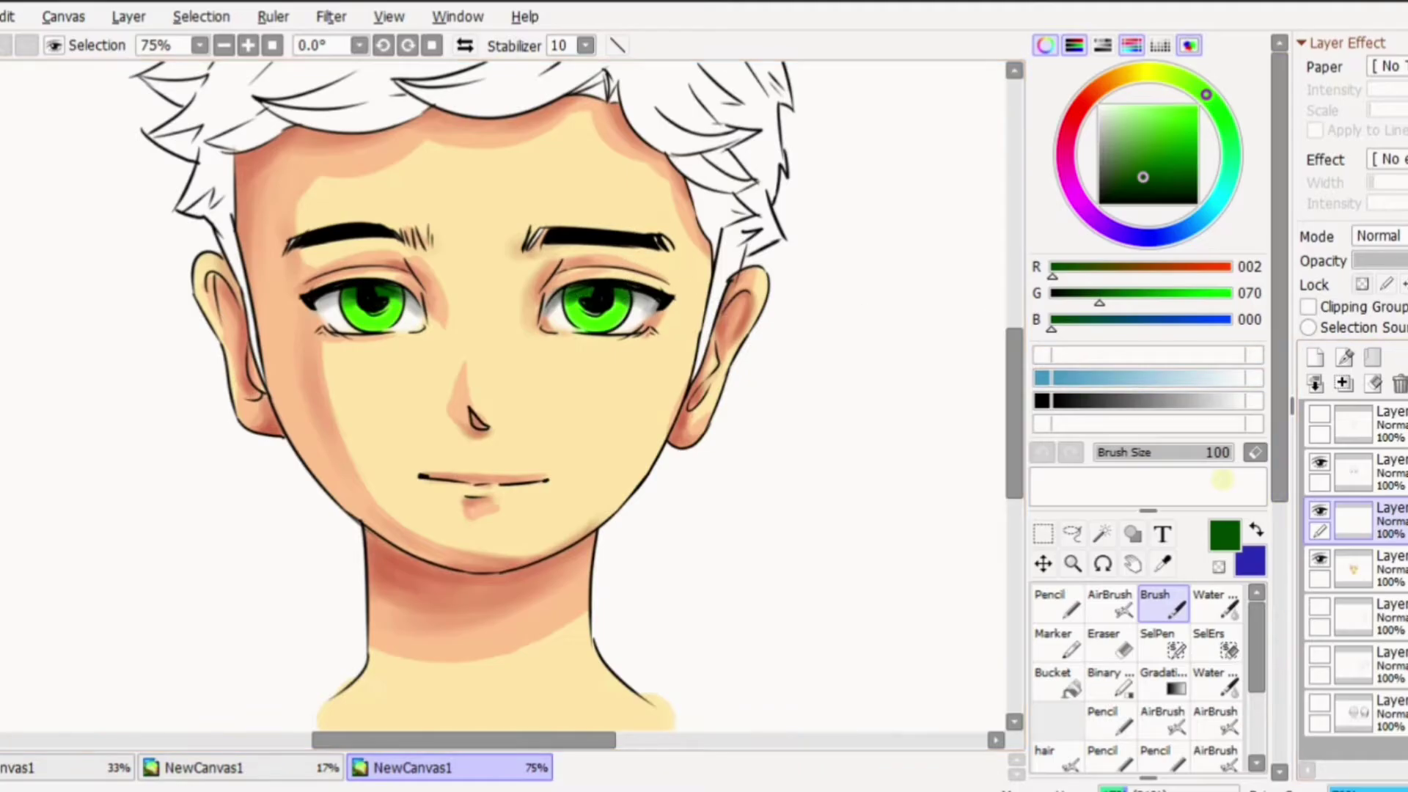
left_click(1405, 261)
Add a new layer, paint turquoise reflections, RGB 91, 237, 203, on both irises, and move the layer up one place
left_click(1316, 357)
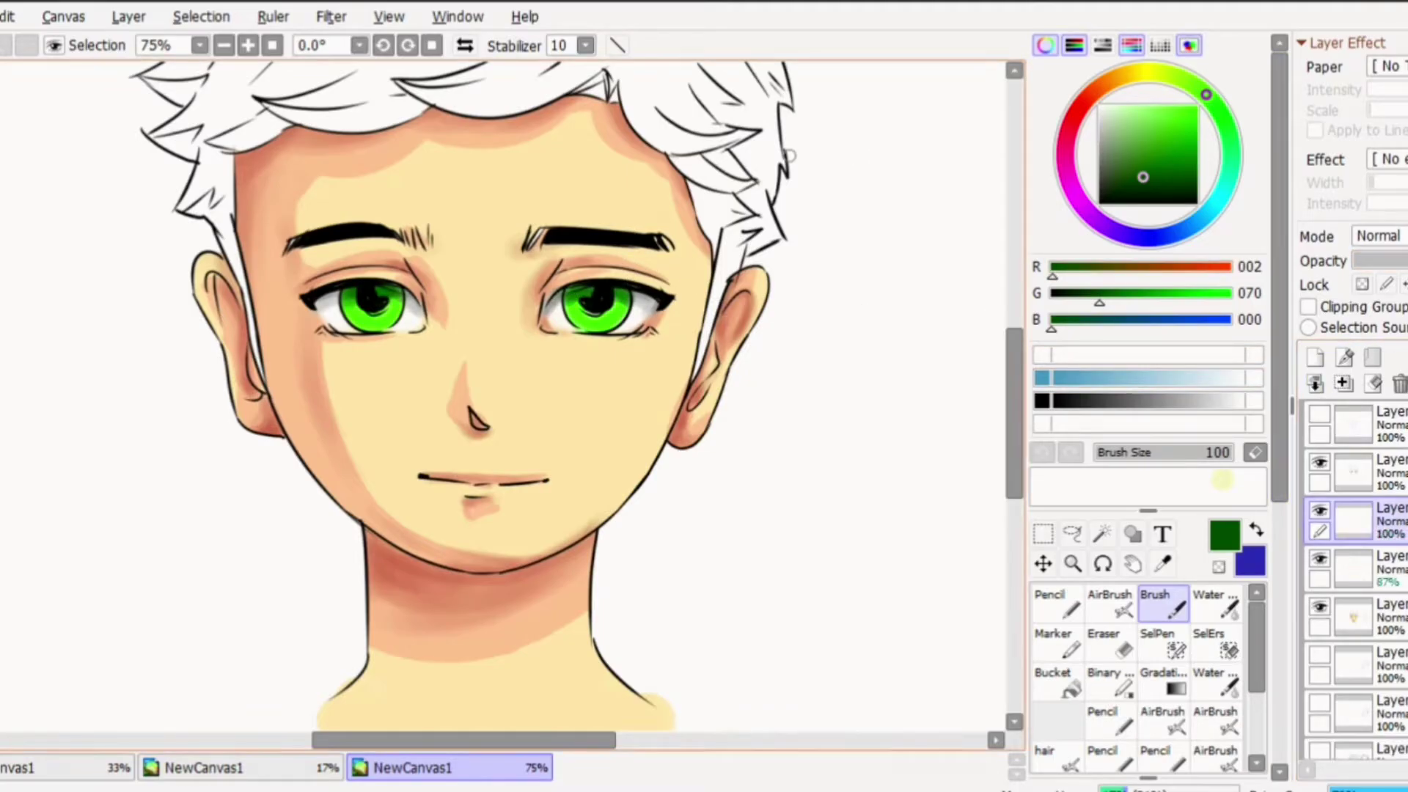
left_click(1232, 155)
left_click_drag(1231, 154, 1230, 178)
left_click_drag(1146, 173, 1157, 113)
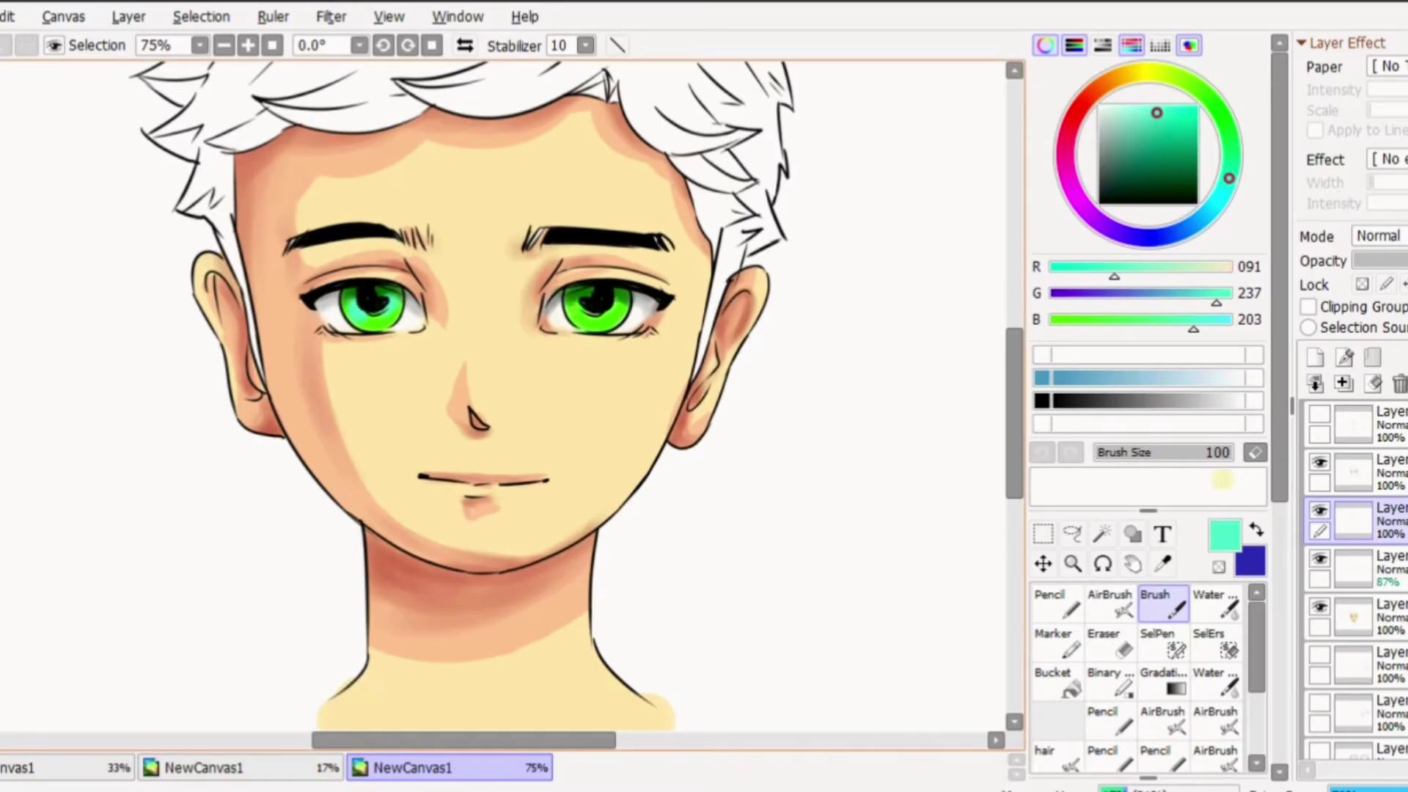
left_click_drag(1379, 519, 1379, 462)
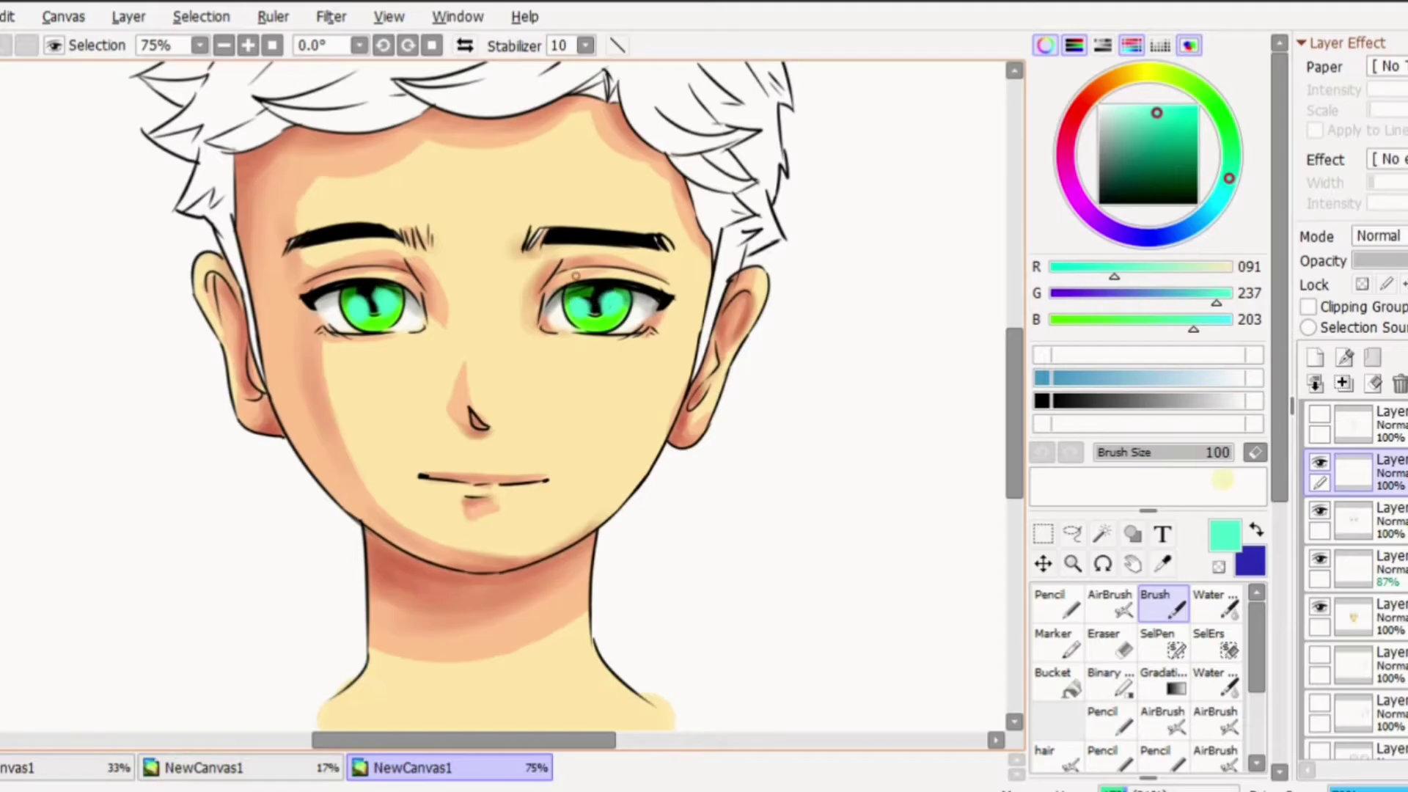
Refine the turquoise reflections over both pupils with the Pencil and set the layer's opacity to 53%
left_click(1057, 603)
left_click_drag(353, 299, 380, 302)
left_click_drag(576, 297, 601, 302)
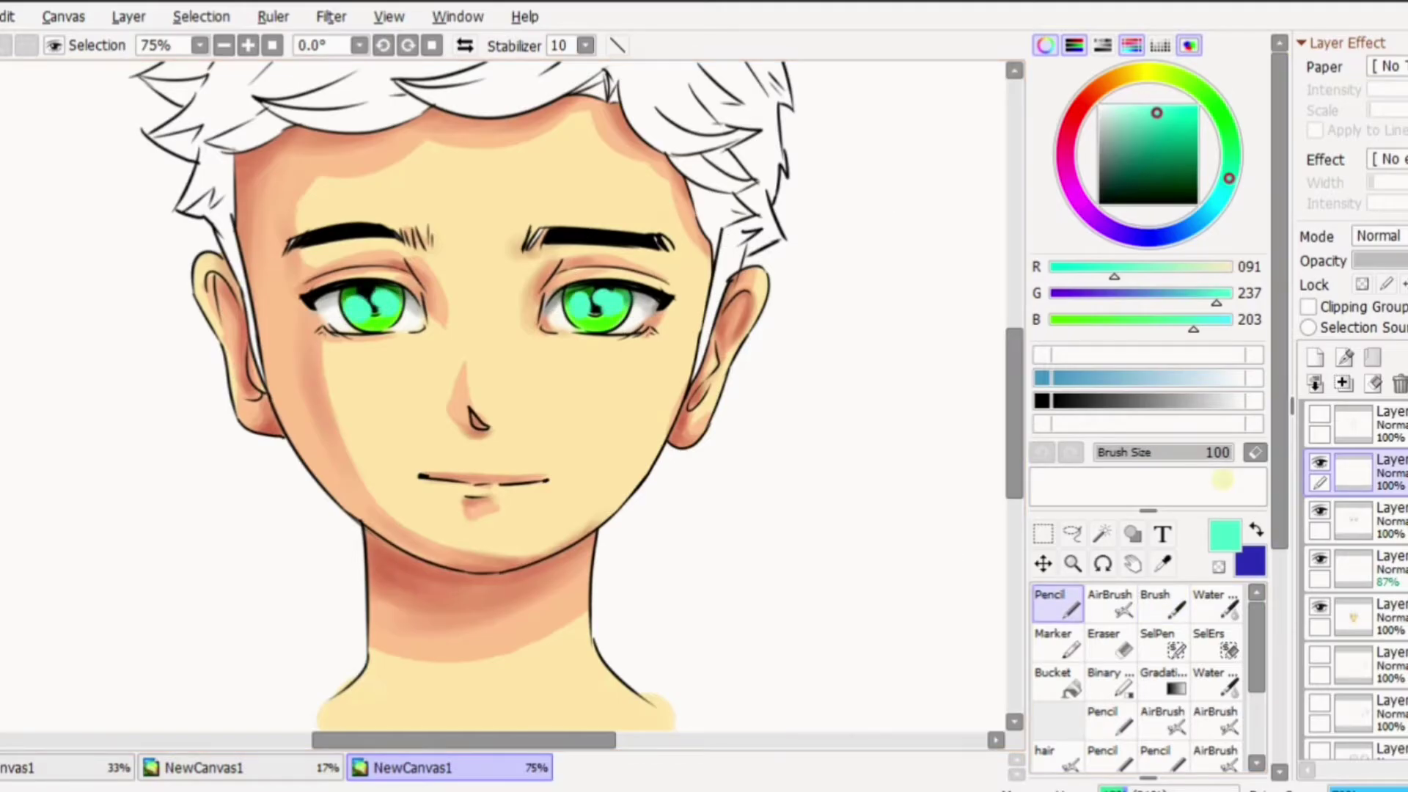
mouse_move(1406, 261)
left_mouse_down()
mouse_move(1385, 261)
mouse_move(1398, 261)
left_mouse_up()
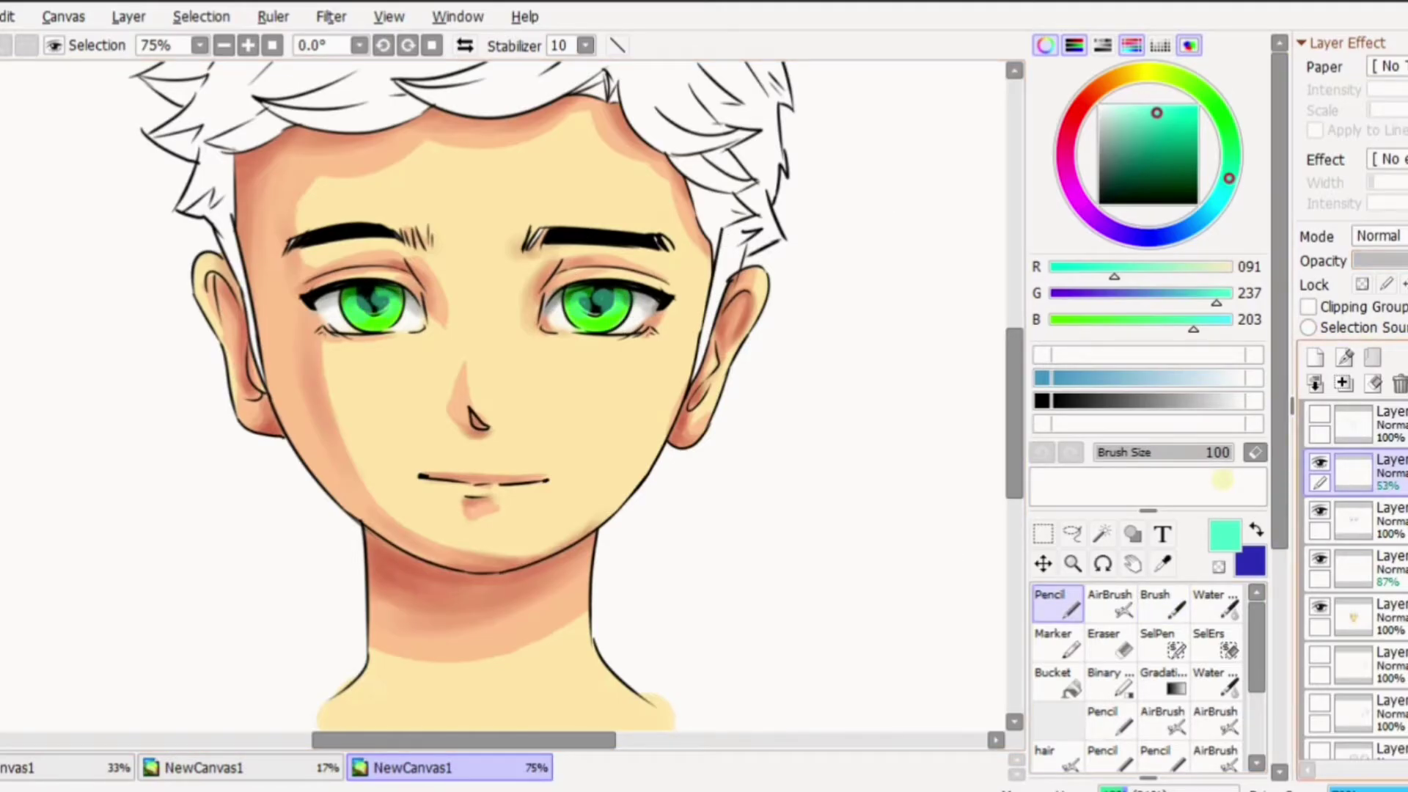
Add a new layer for light cyan iris reflections, RGB 121, 255, 250, undo the last streaks, and set its opacity to 47%
left_click(1316, 358)
left_click(1223, 194)
mouse_move(1134, 110)
left_mouse_down()
mouse_move(1116, 106)
mouse_move(1151, 105)
left_mouse_up()
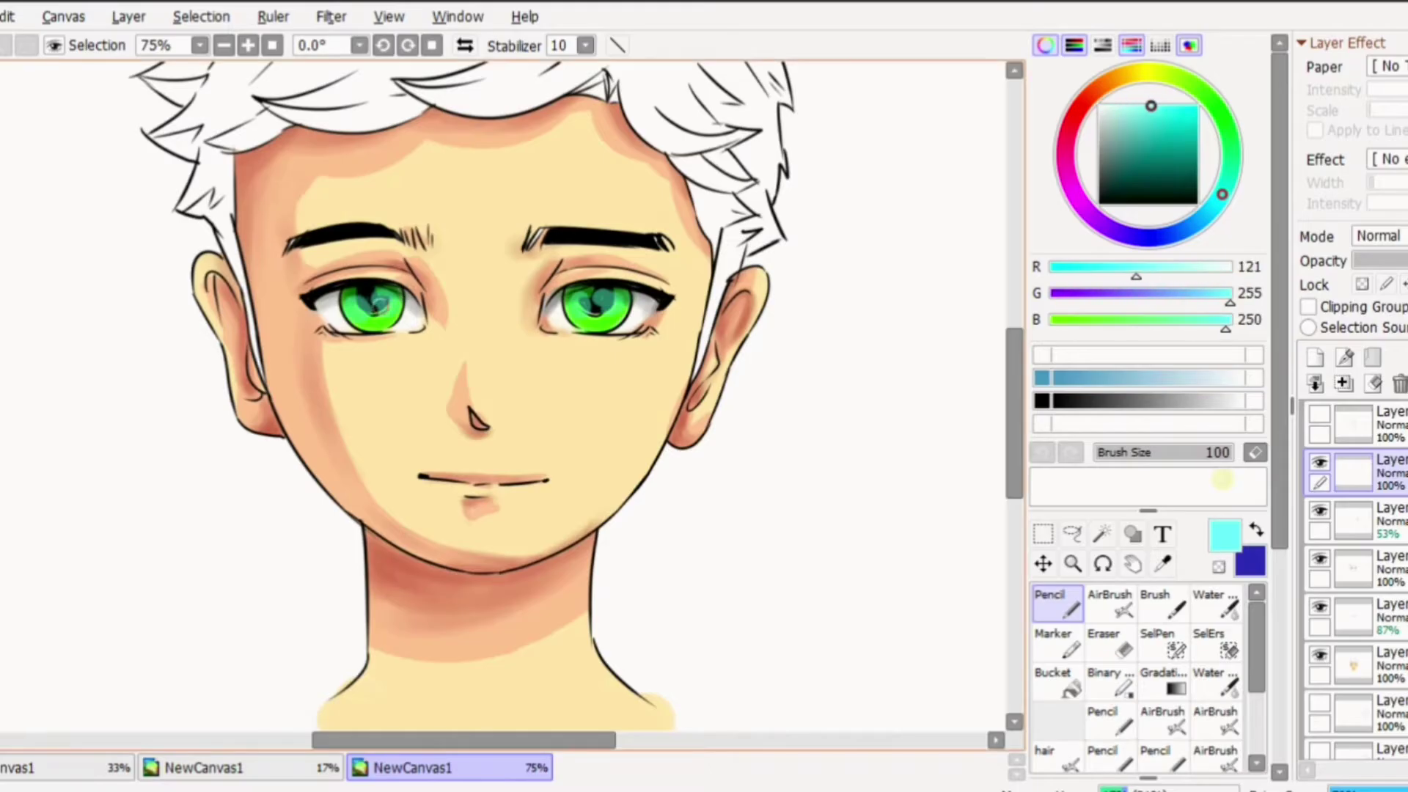
left_click_drag(584, 299, 622, 299)
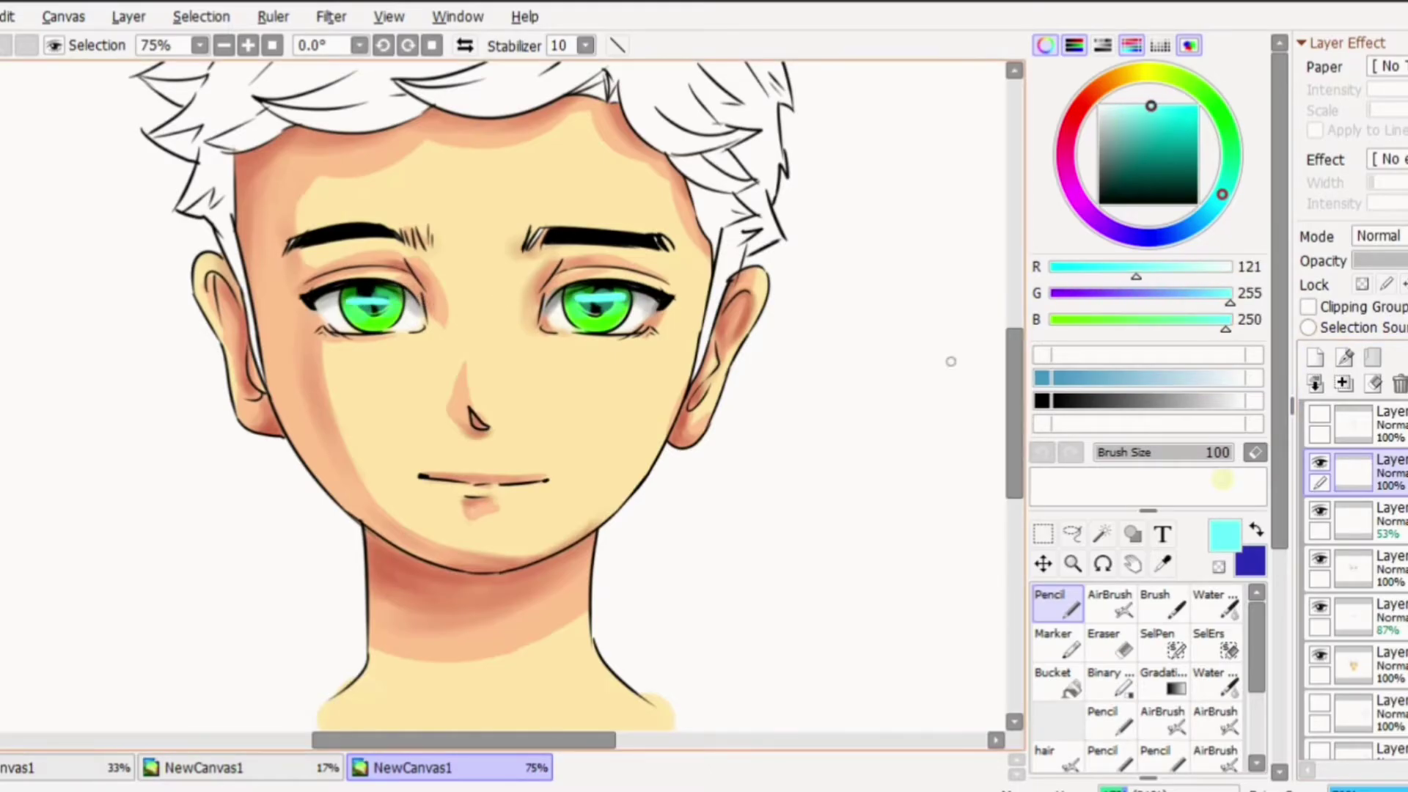
key("ctrl+z")
key("ctrl+z")
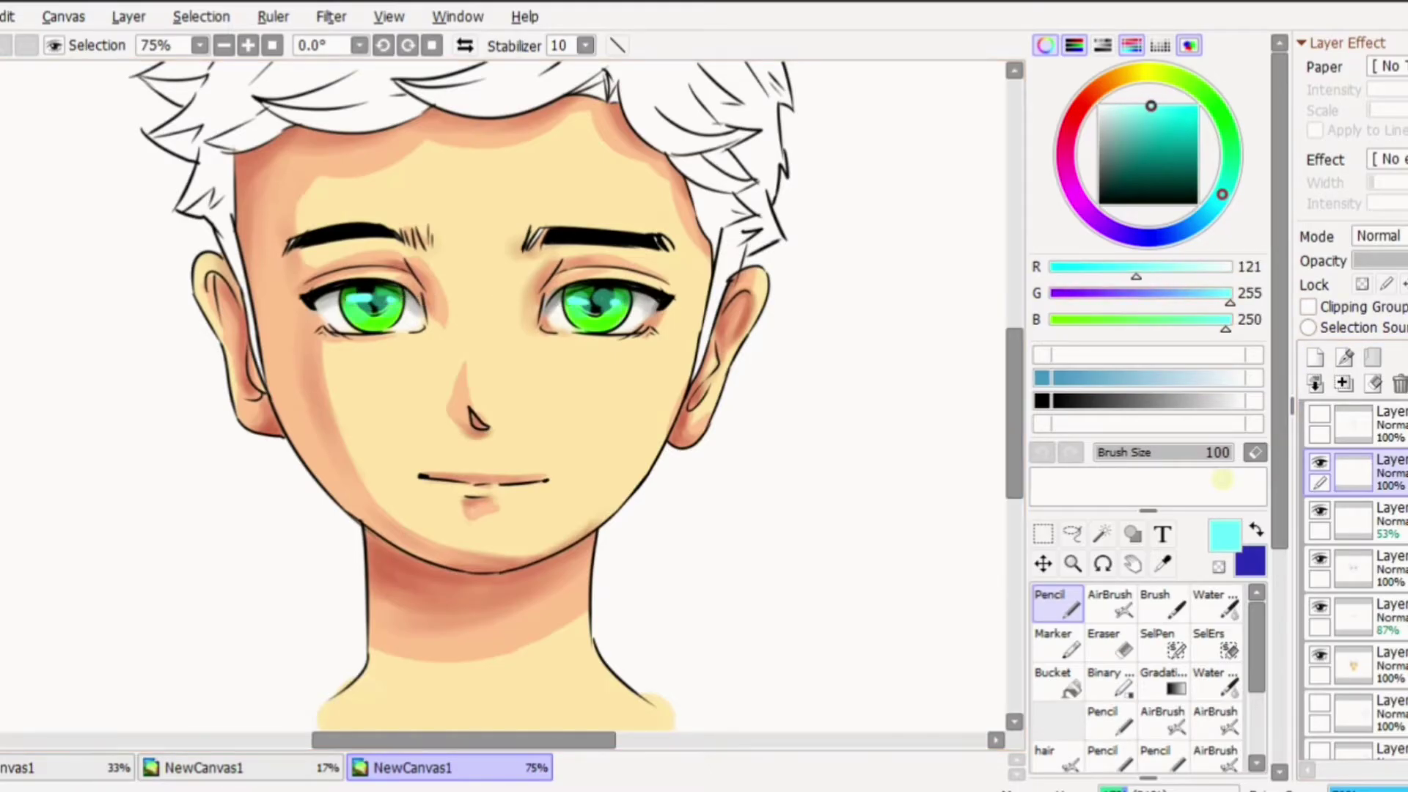
left_click_drag(1385, 261, 1392, 262)
Add white and pale cyan, RGB 204, 255, 253, eye highlights on a new layer set to Shine mode at 73% opacity
left_click(1316, 358)
left_click(1100, 106)
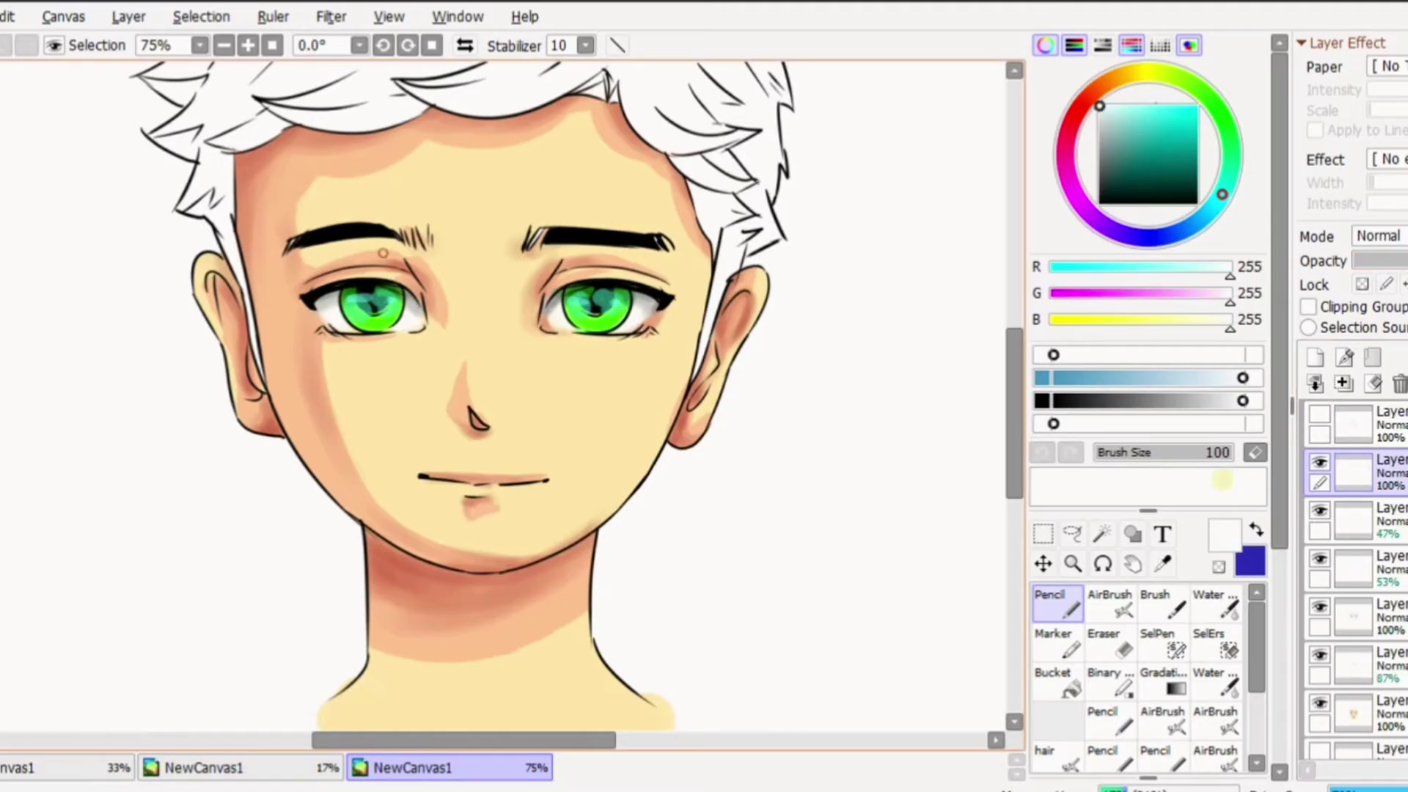
left_click(1120, 106)
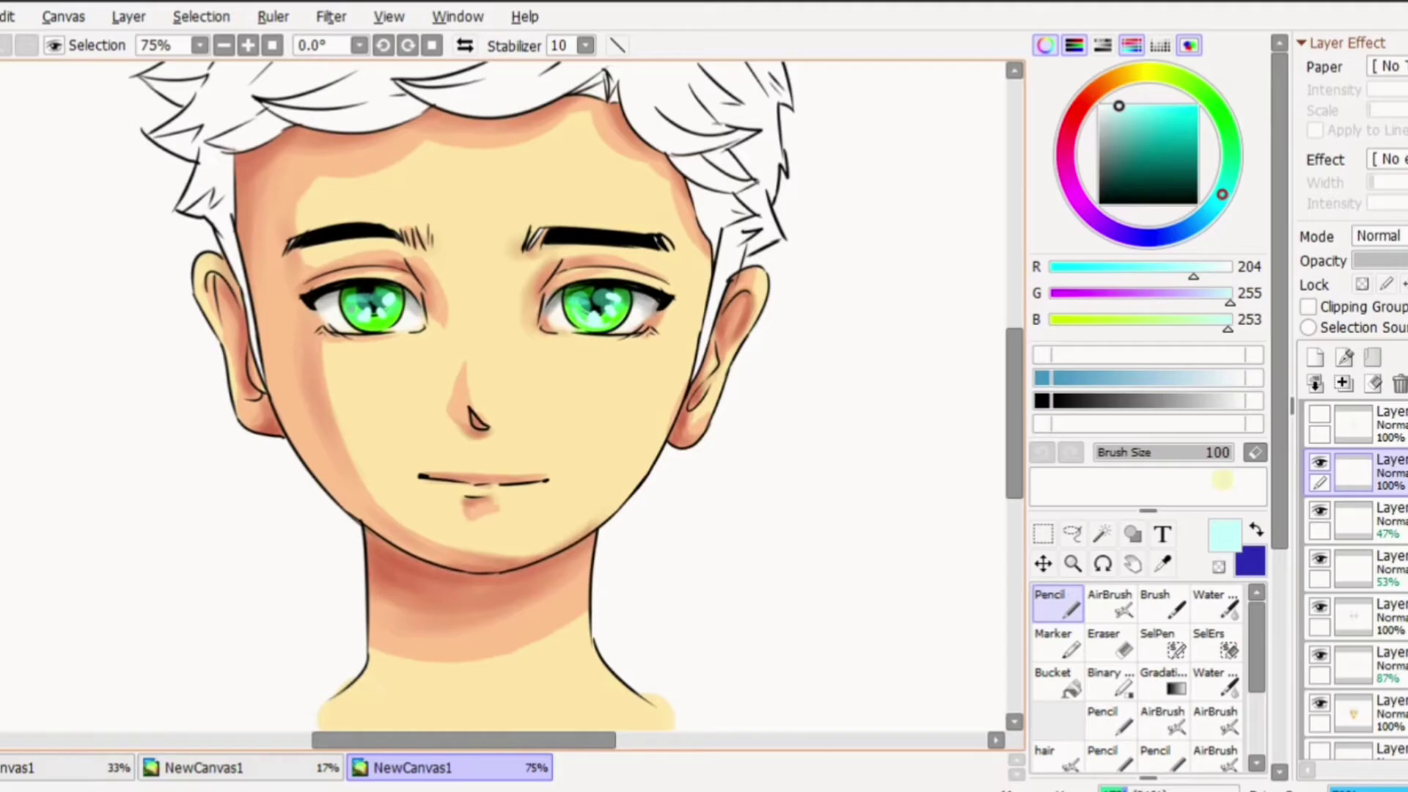
left_click(1379, 236)
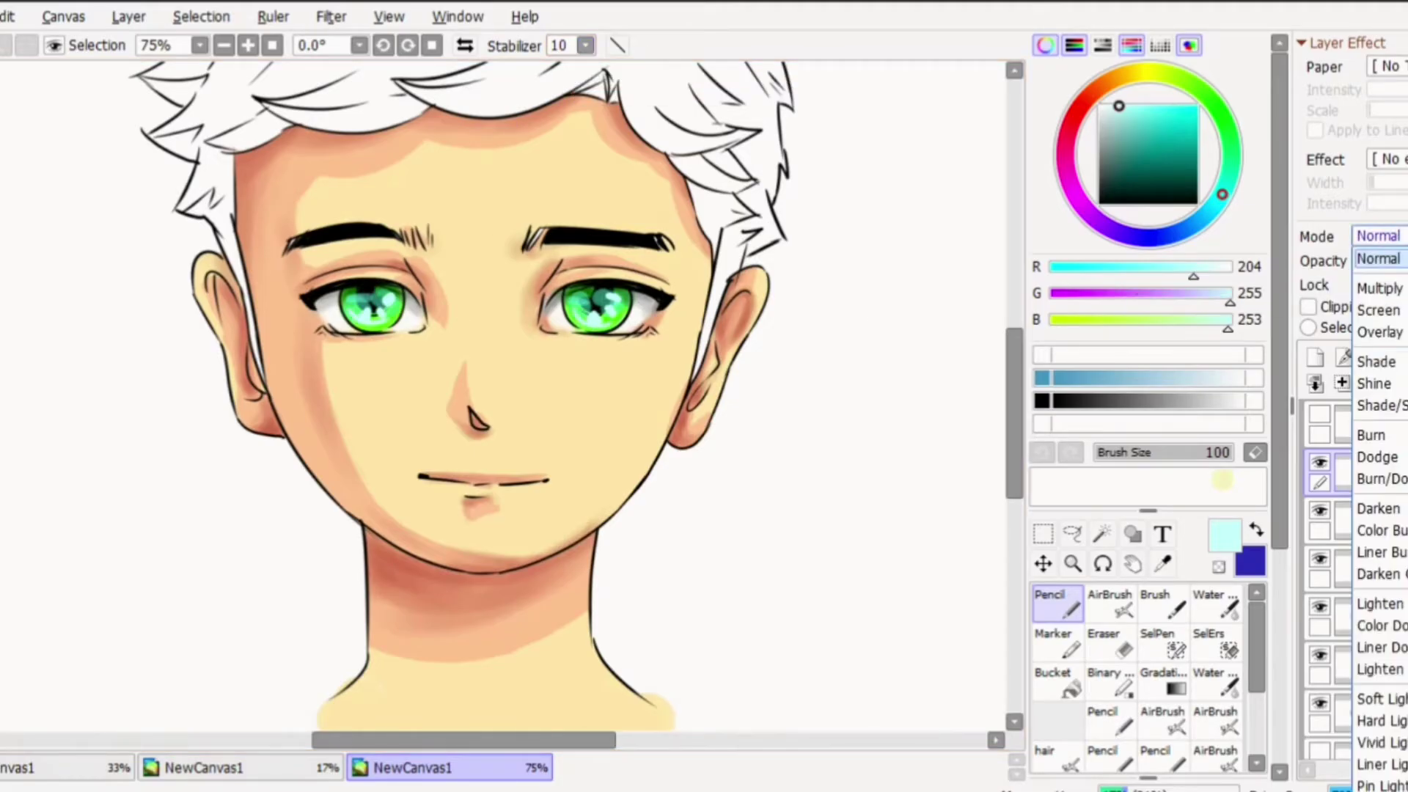
left_click(1382, 367)
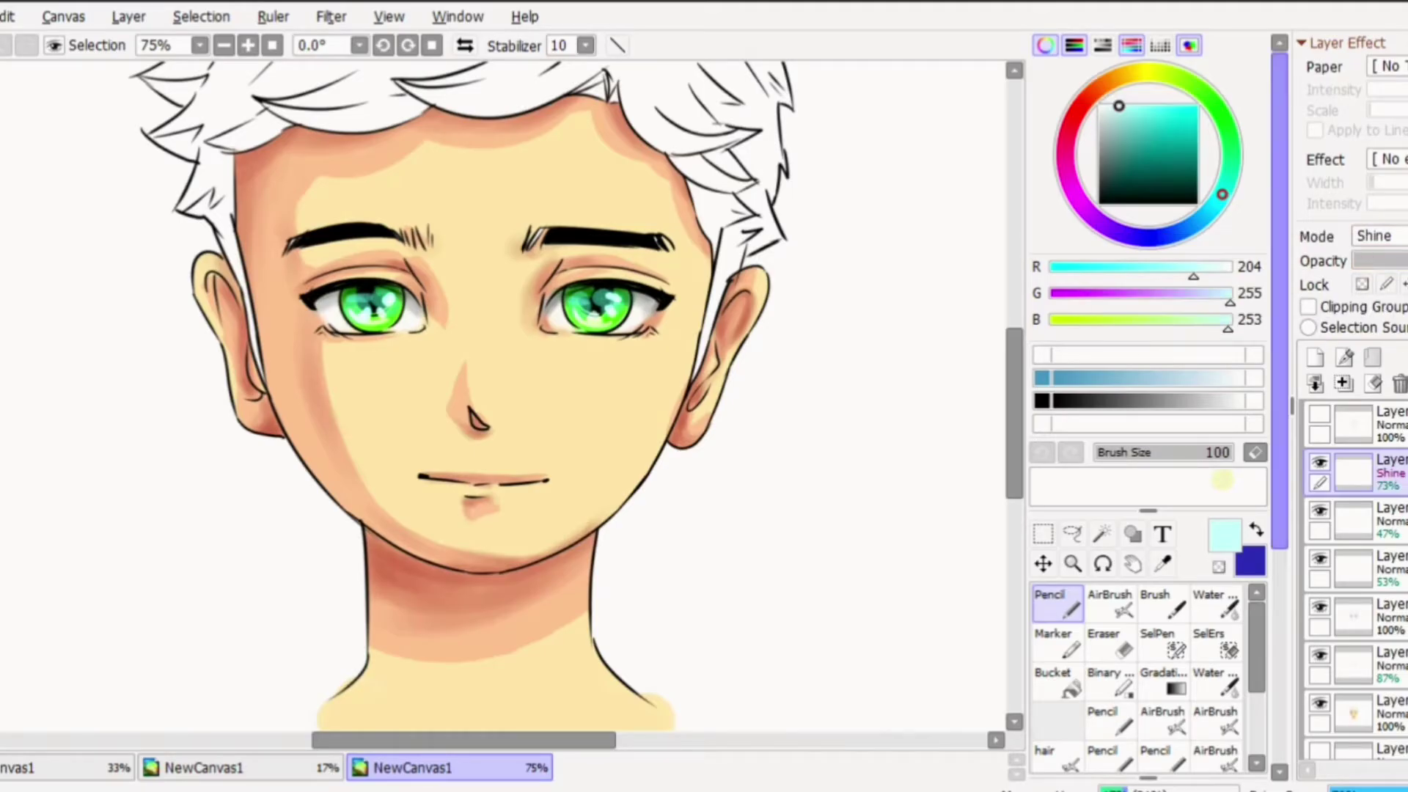
Add a new layer directly above the skin colours and brush a light cyan rim light, RGB 160, 255, 251, along the shaded cheek and jaw
scroll(1354, 586, "down", 5)
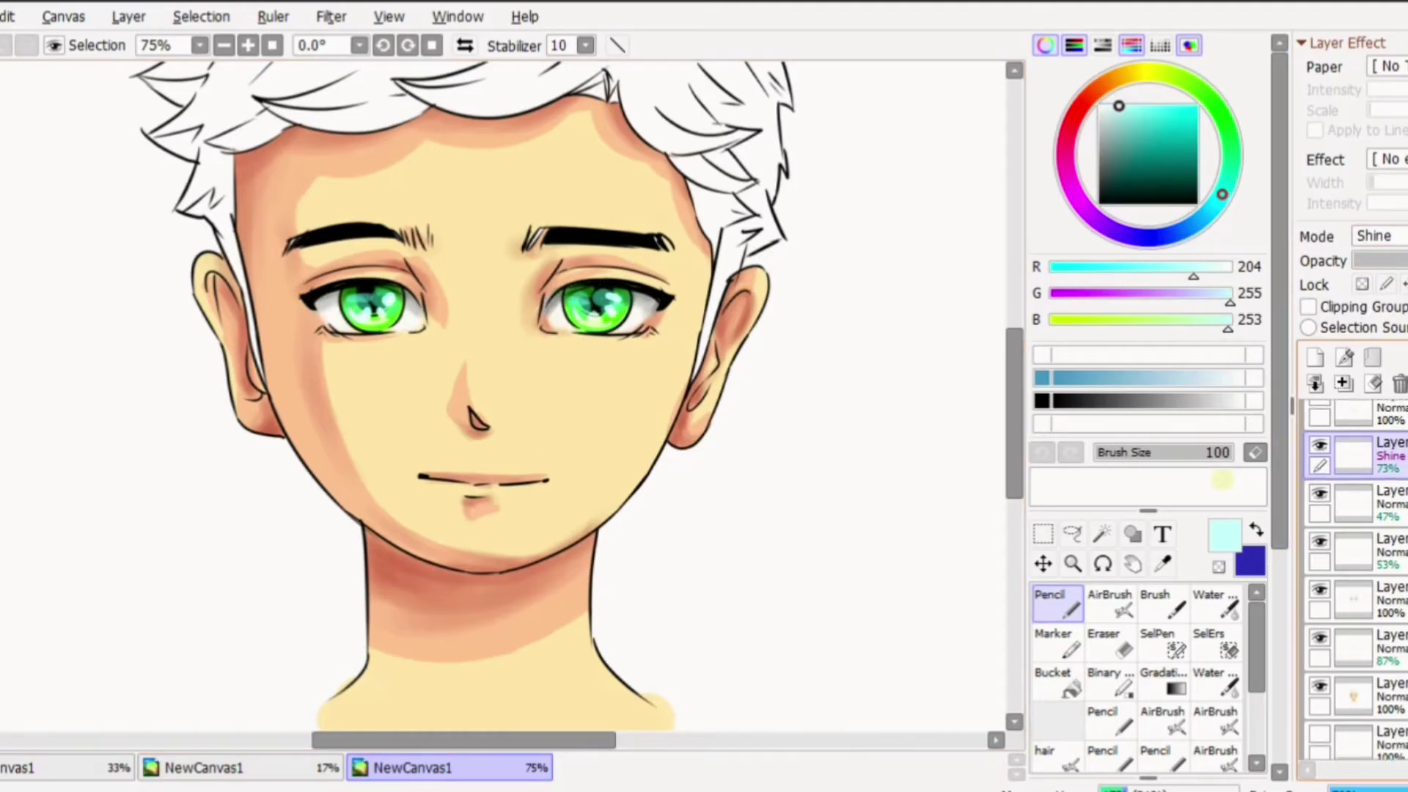
left_click(1379, 591)
left_click(1315, 358)
left_click(1136, 106)
left_click(1164, 604)
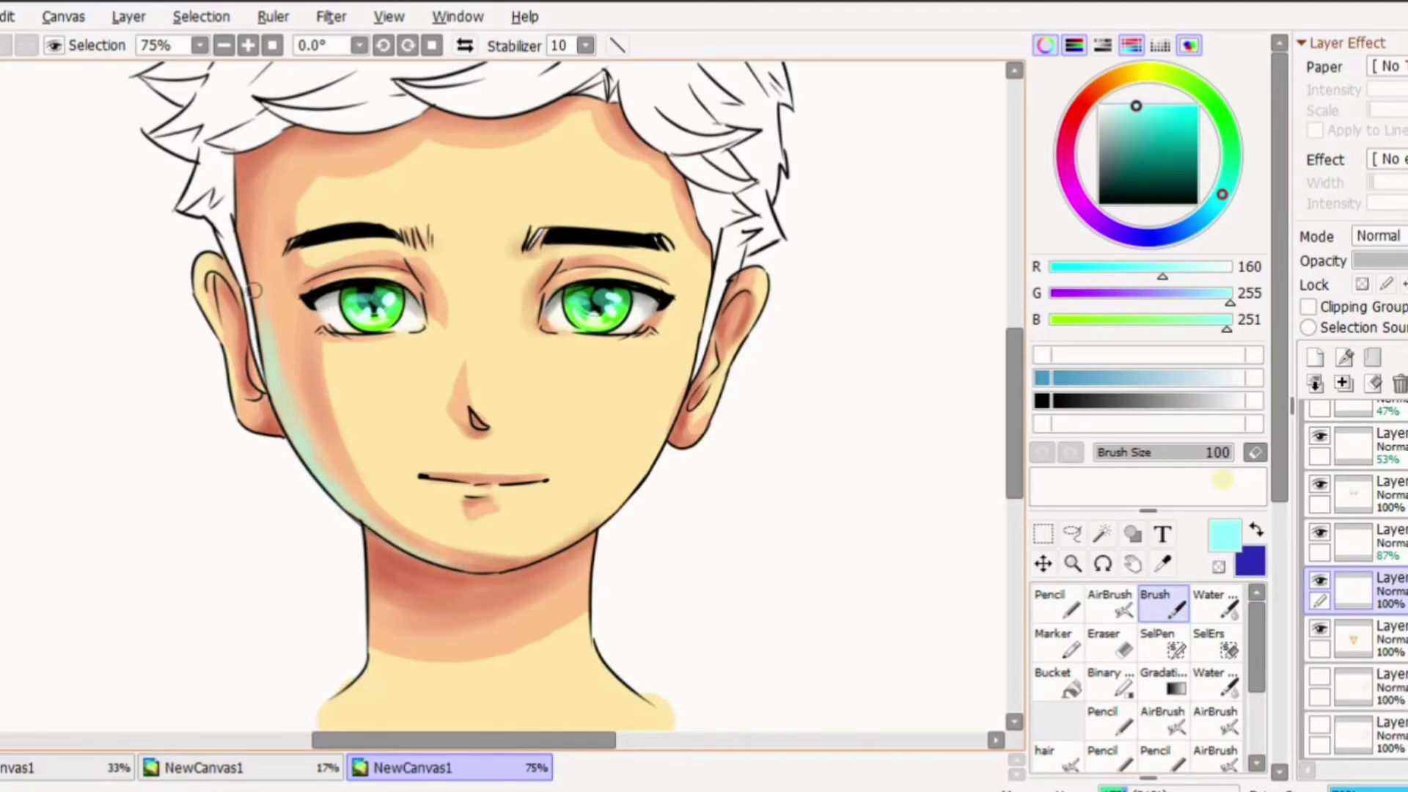
Continue the rim light along the ear and neck edges in turquoise, RGB 117, 231, 227
left_click(273, 396, "alt")
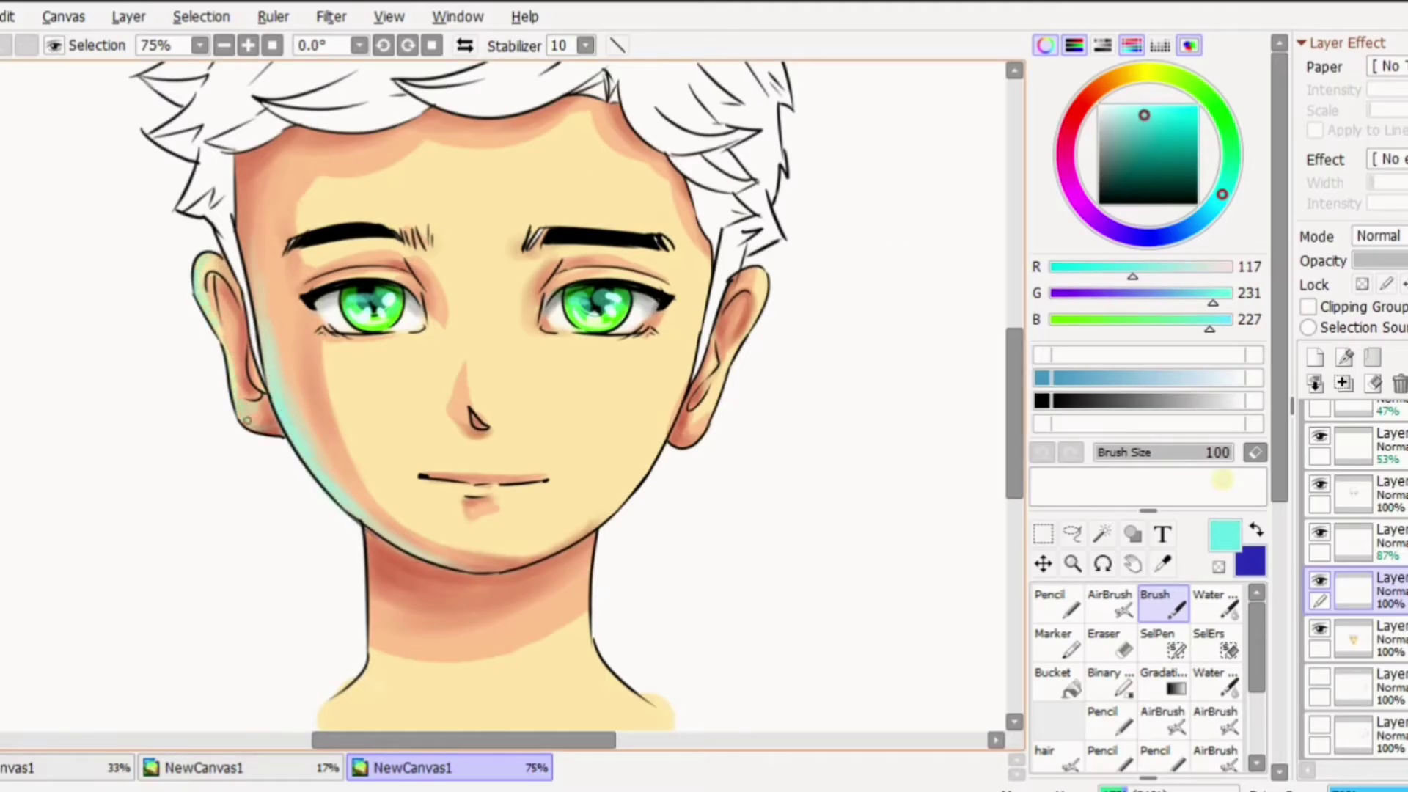
scroll(377, 431, "down", 5)
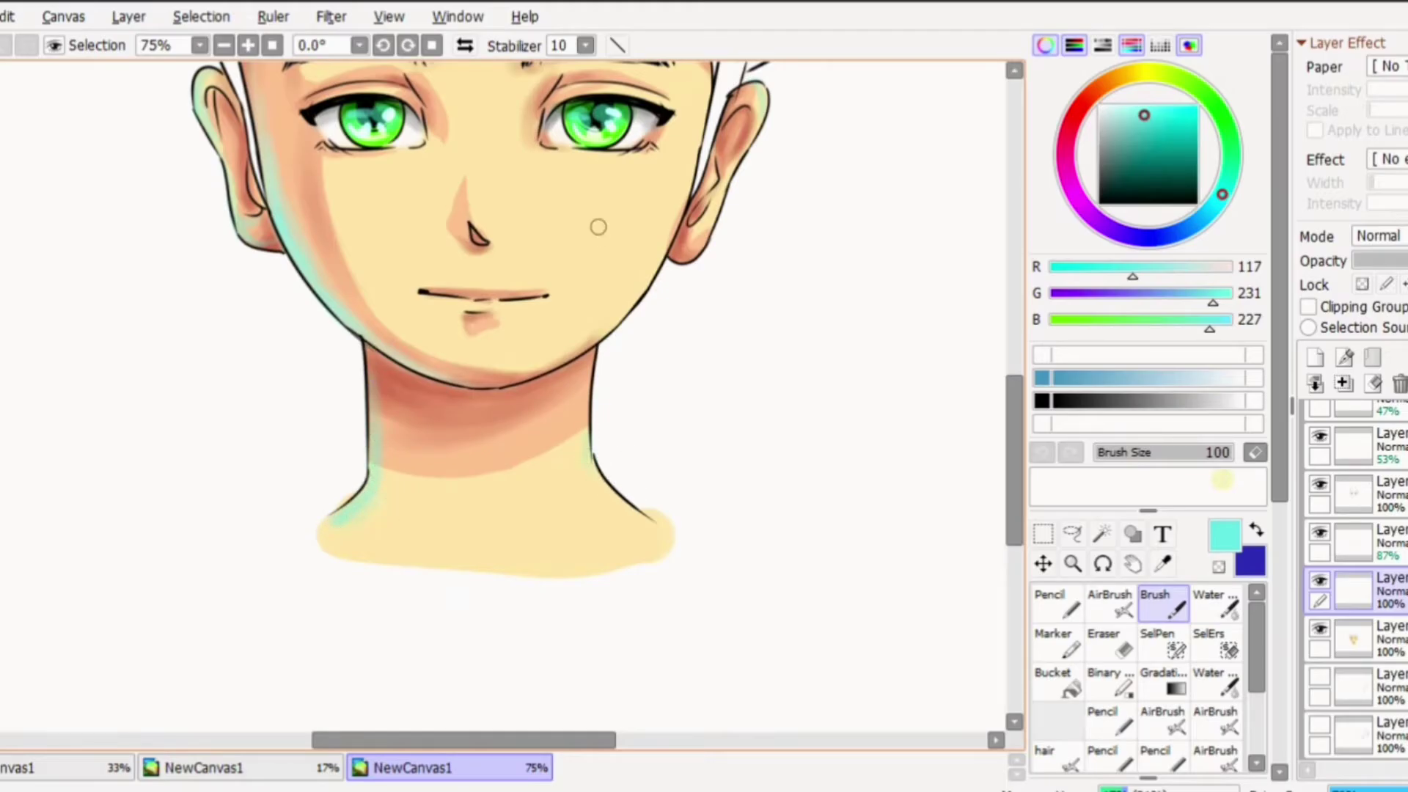
scroll(599, 227, "down", 1)
scroll(591, 277, "up", 2)
left_click(1105, 86)
left_click(1153, 133)
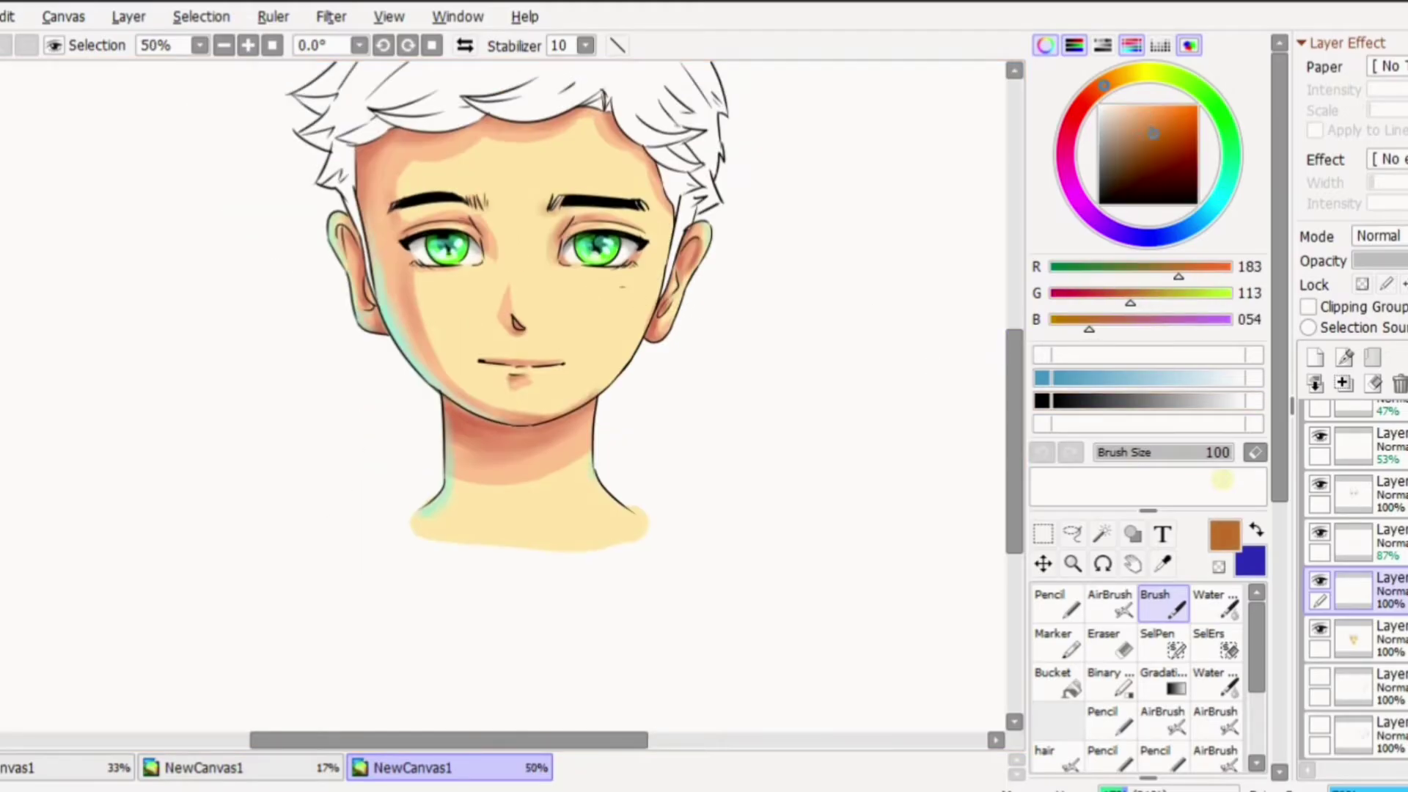
left_click(600, 392, "alt")
scroll(600, 393, "up", 1)
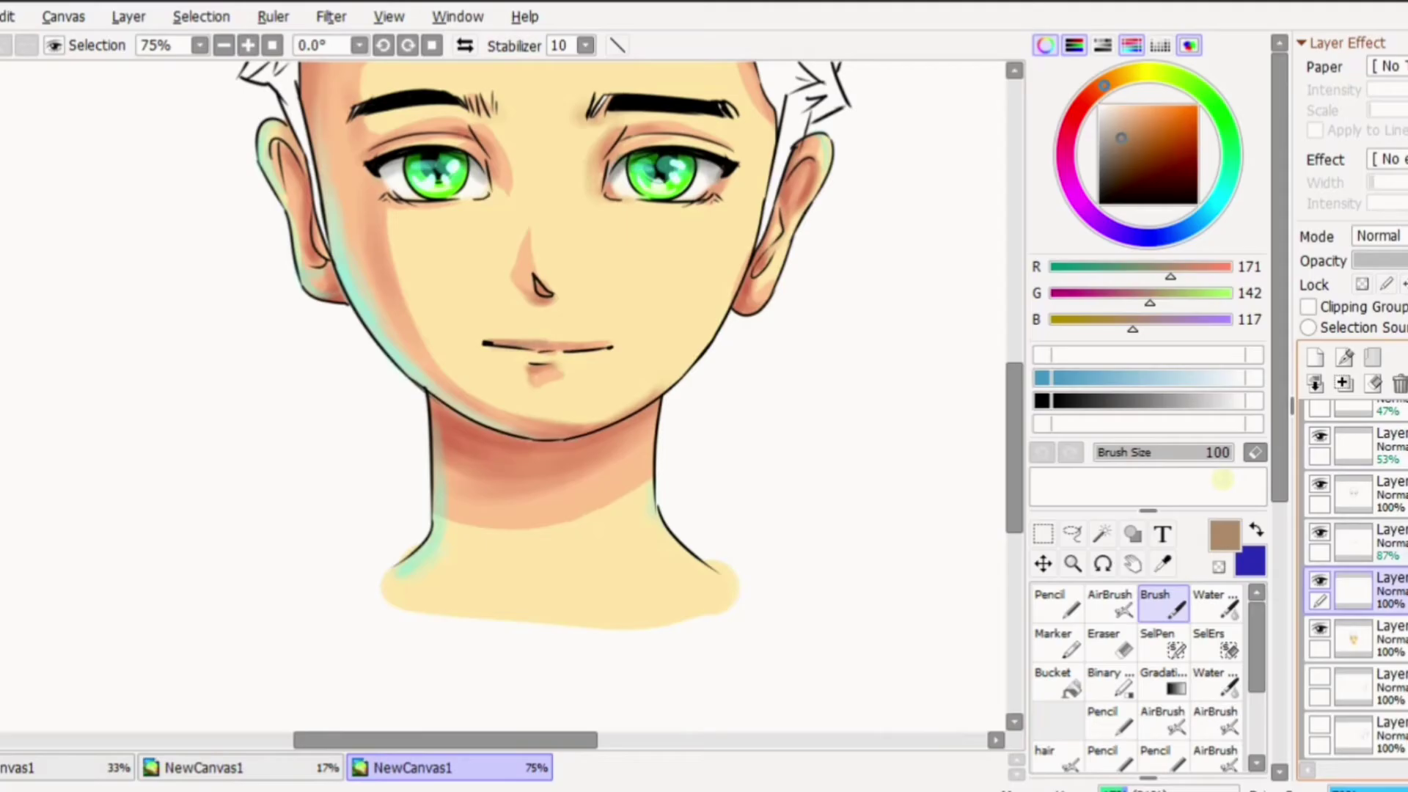
Add a new layer below the rim light and paint the lower lip orange, RGB 249, 170, 104, with small white highlights
left_click(1315, 358)
left_click_drag(1388, 591, 1388, 650)
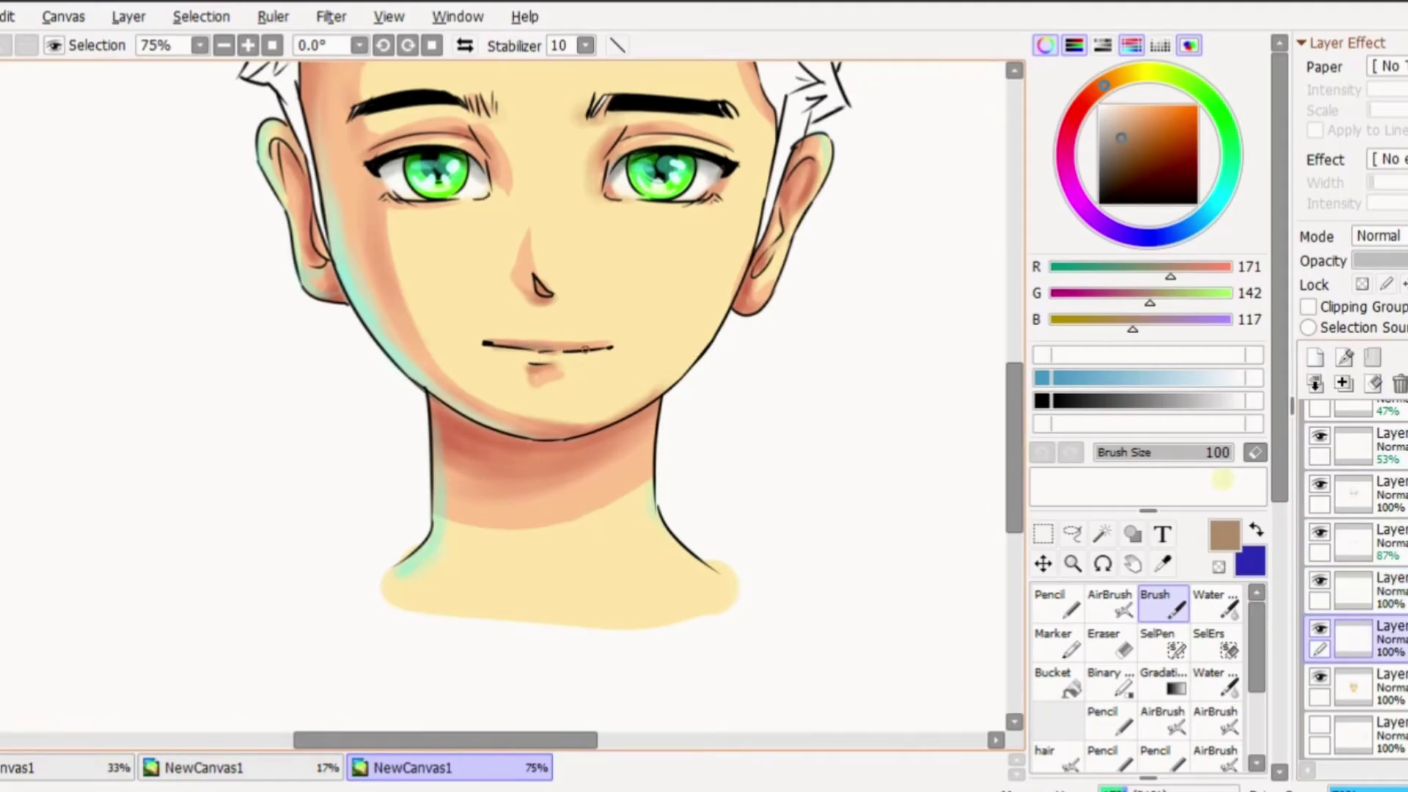
left_click(530, 357, "alt")
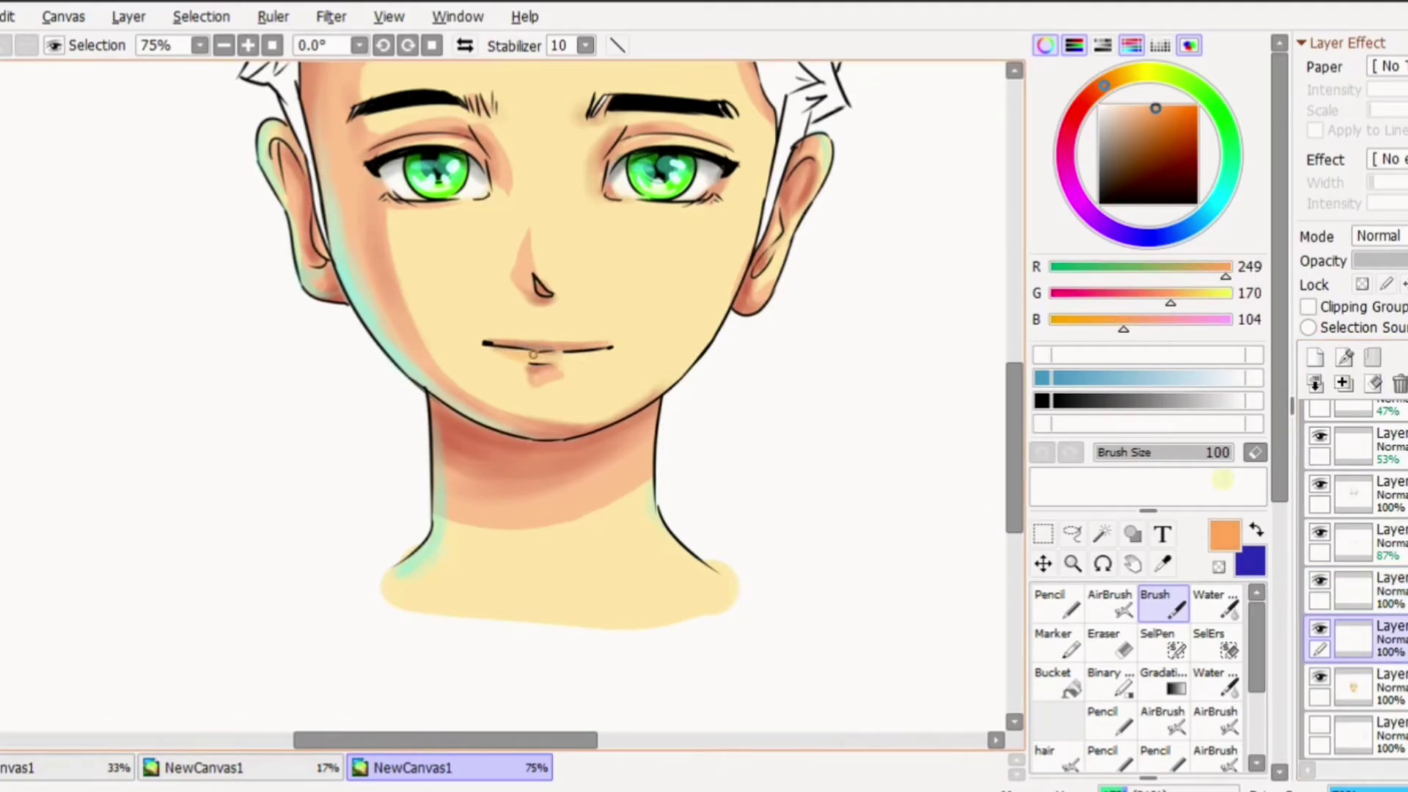
right_click(837, 146)
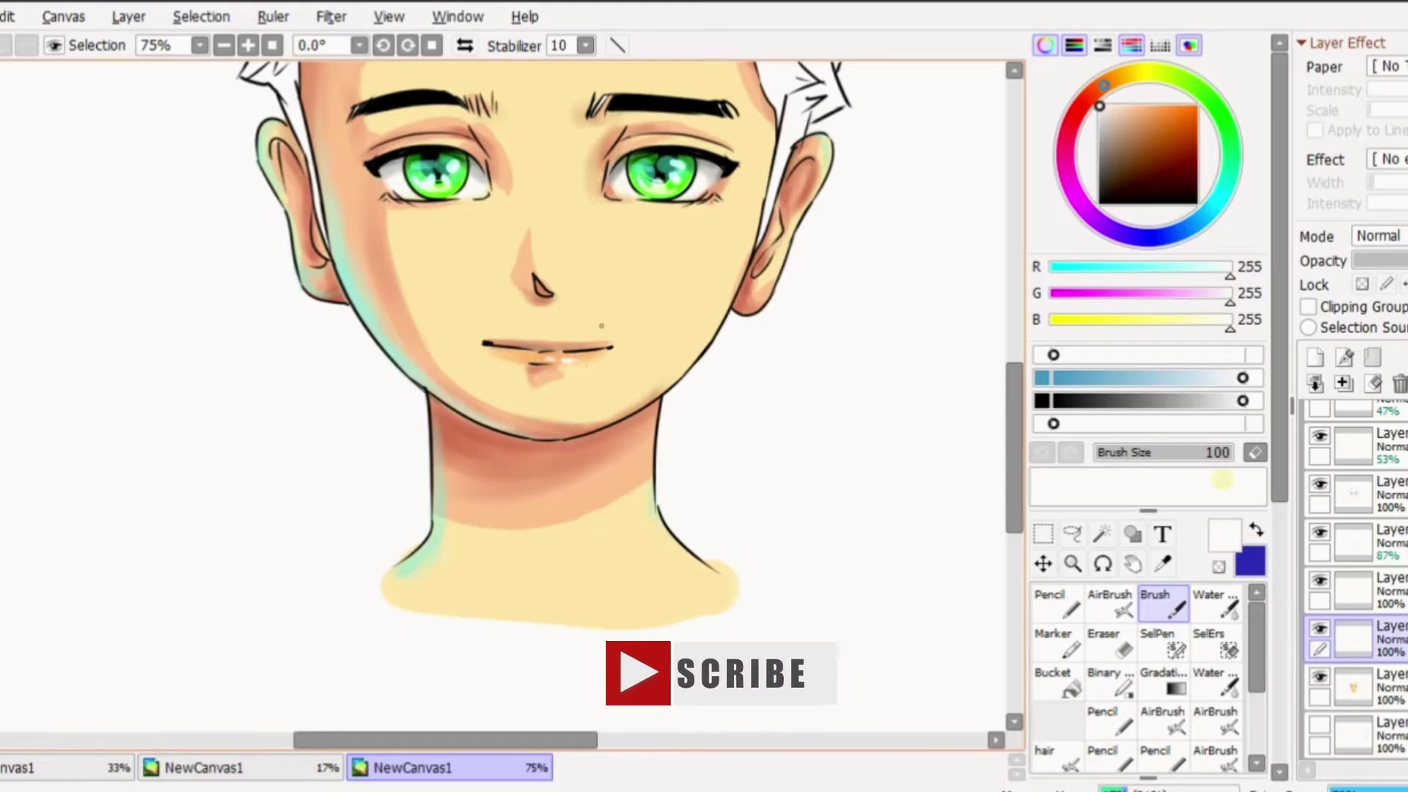
Brush a soft blush on both cheeks in salmon, RGB 243, 164, 140
scroll(968, 222, "down", 1)
right_click(669, 311)
right_click(685, 323)
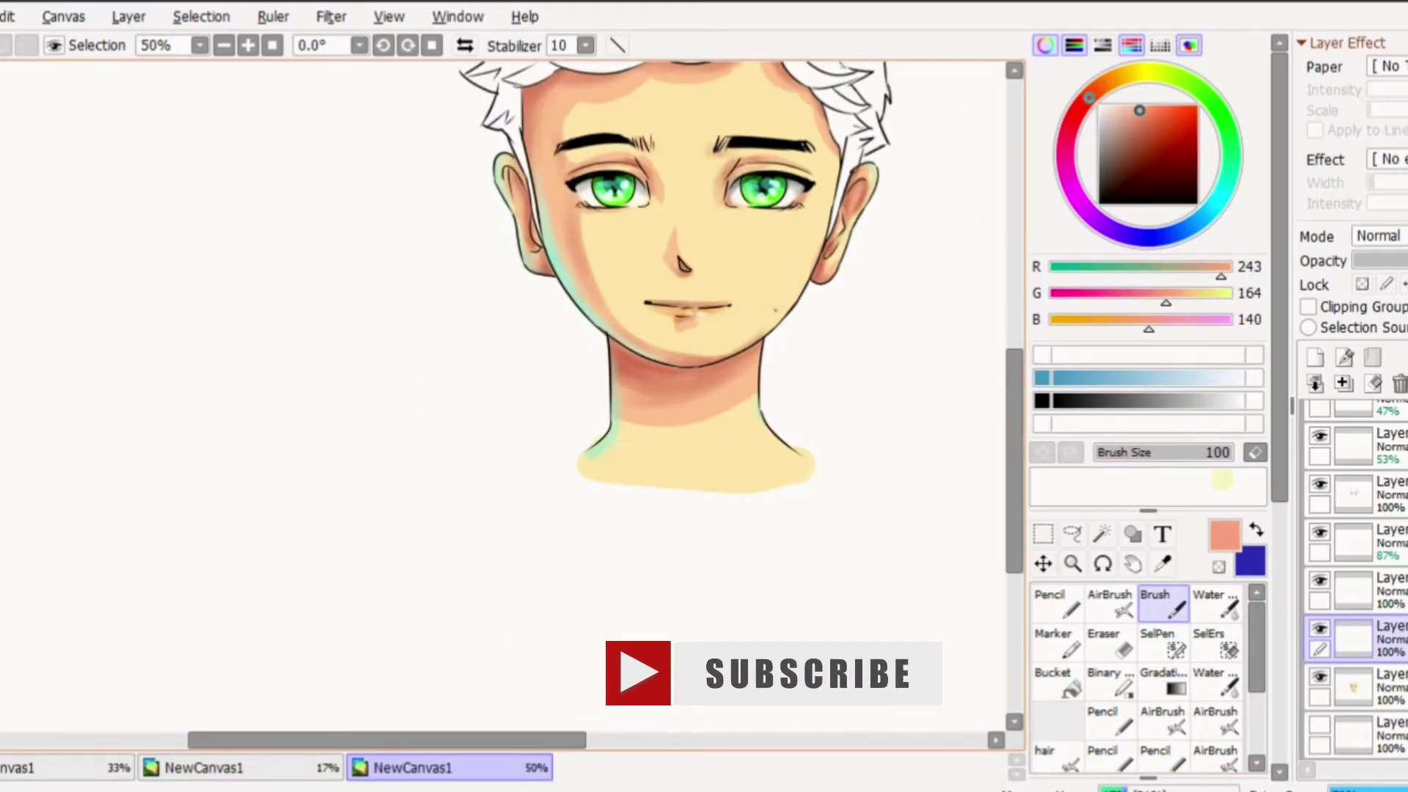
key("ctrl+plus")
mouse_move(524, 233)
left_mouse_down()
mouse_move(488, 248)
mouse_move(541, 201)
mouse_move(474, 212)
mouse_move(550, 209)
left_mouse_up()
left_click_drag(727, 213, 814, 198)
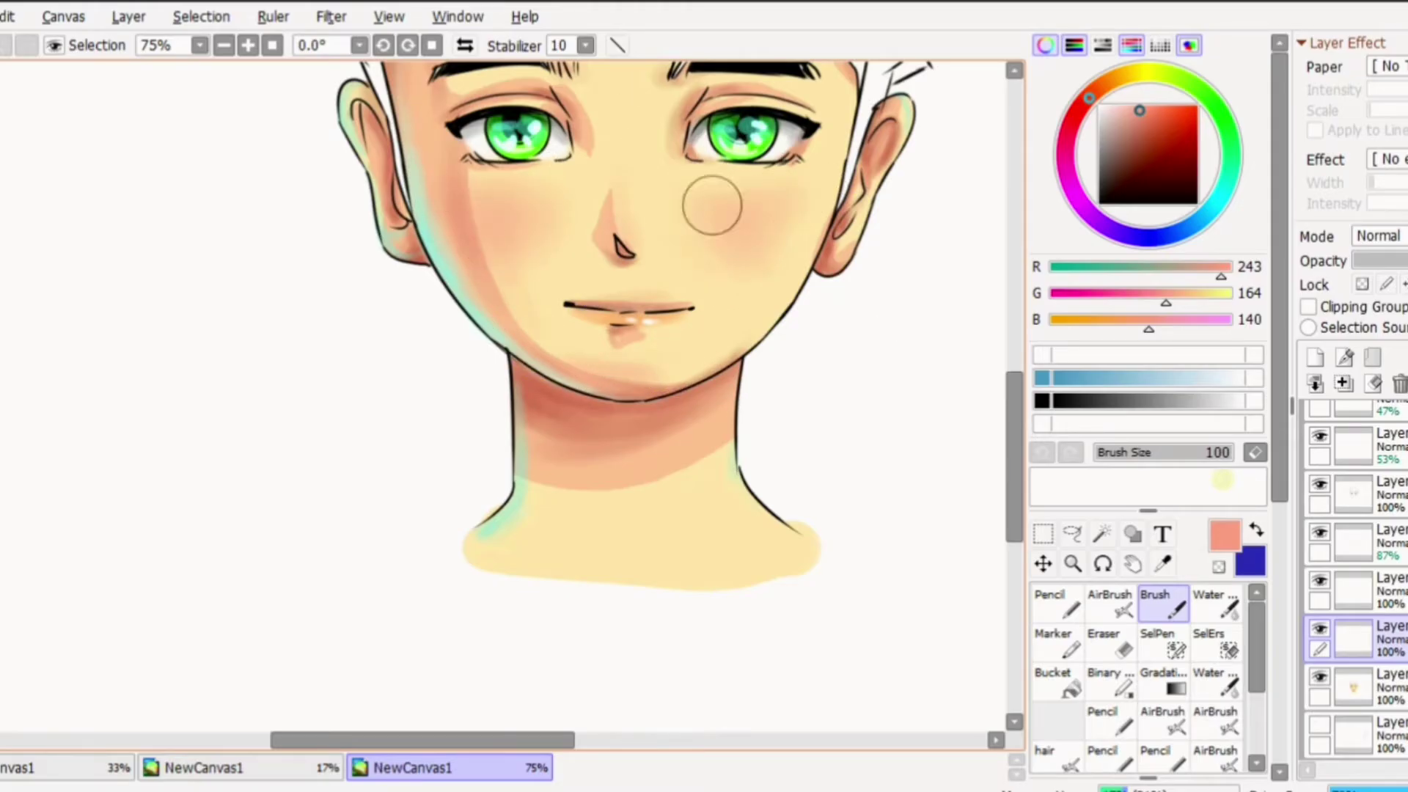
Add pink blush, RGB 255, 160, 160, to the nose, chin and ear
left_click(1150, 135)
left_click(1076, 112)
left_click_drag(1158, 128, 1137, 106)
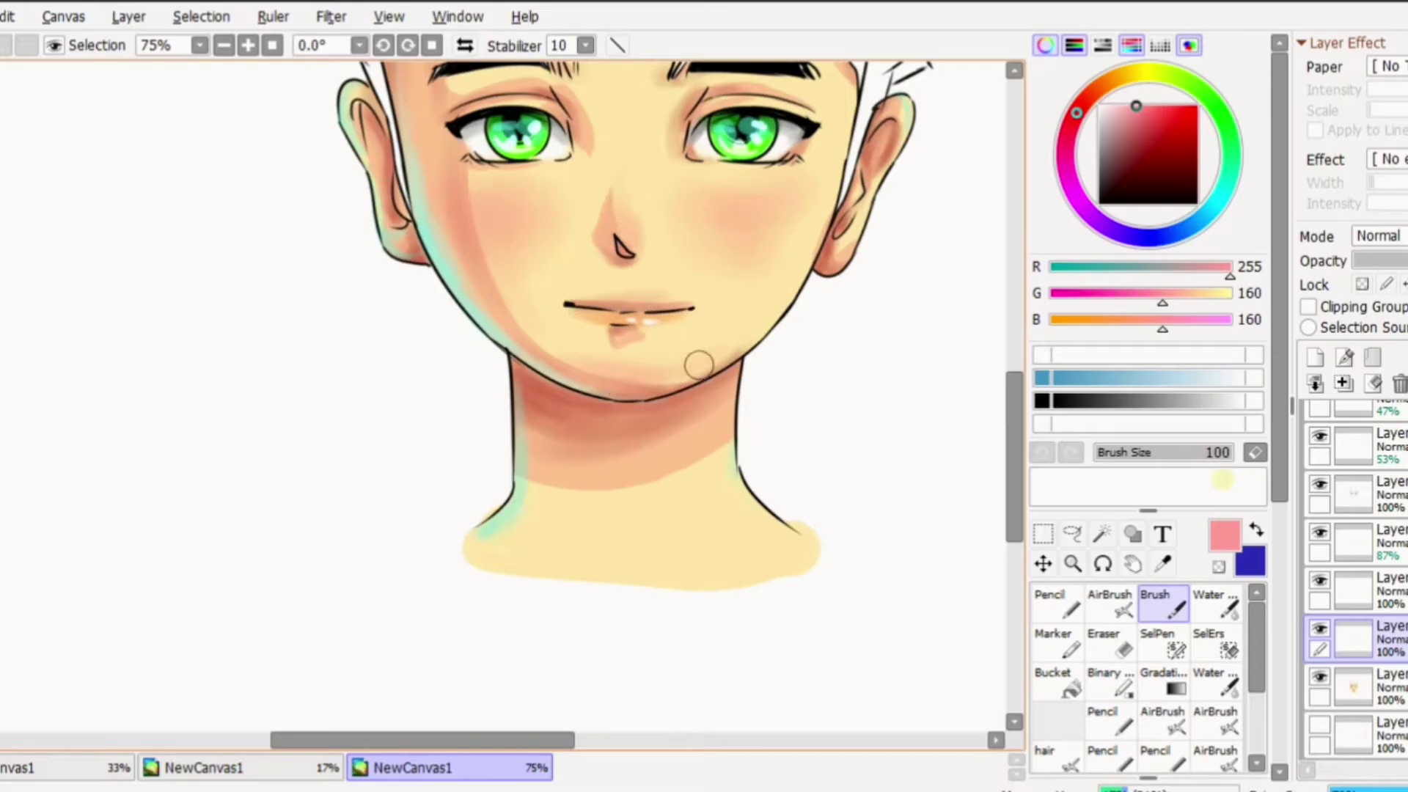
scroll(1015, 440, "up", 3)
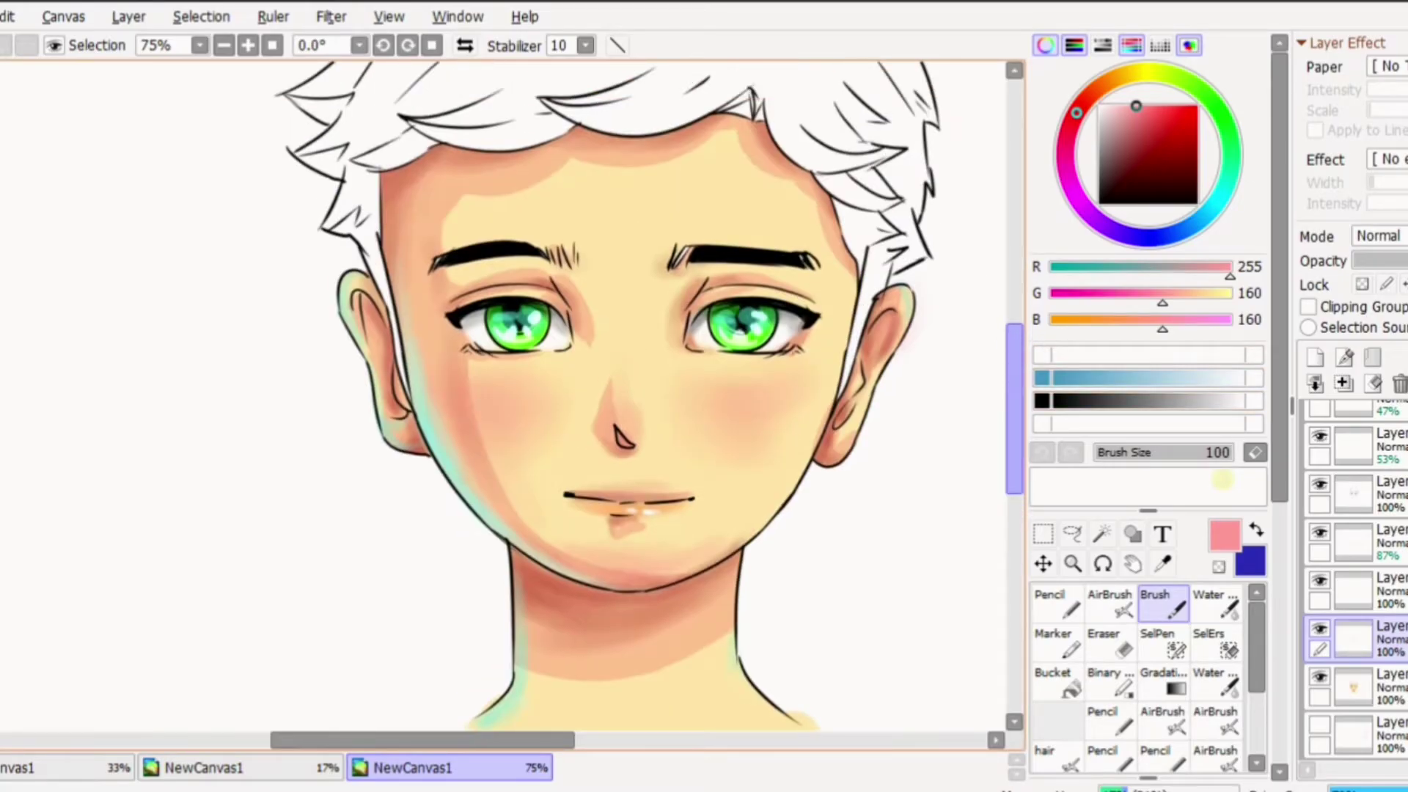
left_click_drag(1014, 408, 1015, 424)
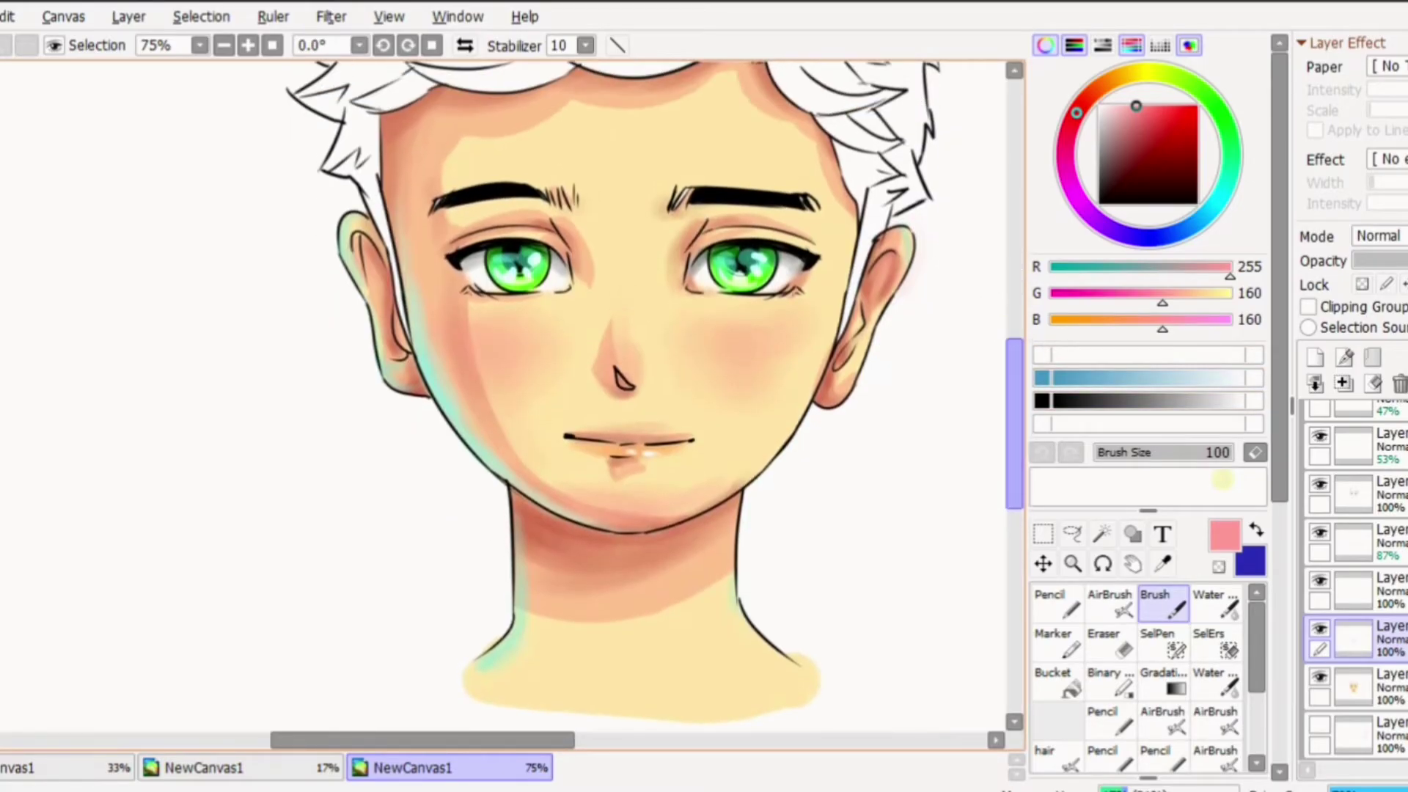
Blend the facial shadows on the skin layer with the Water brush and sample the base skin colour, RGB 255, 234, 180, for the Pencil
left_click(1208, 607)
left_click(1353, 685)
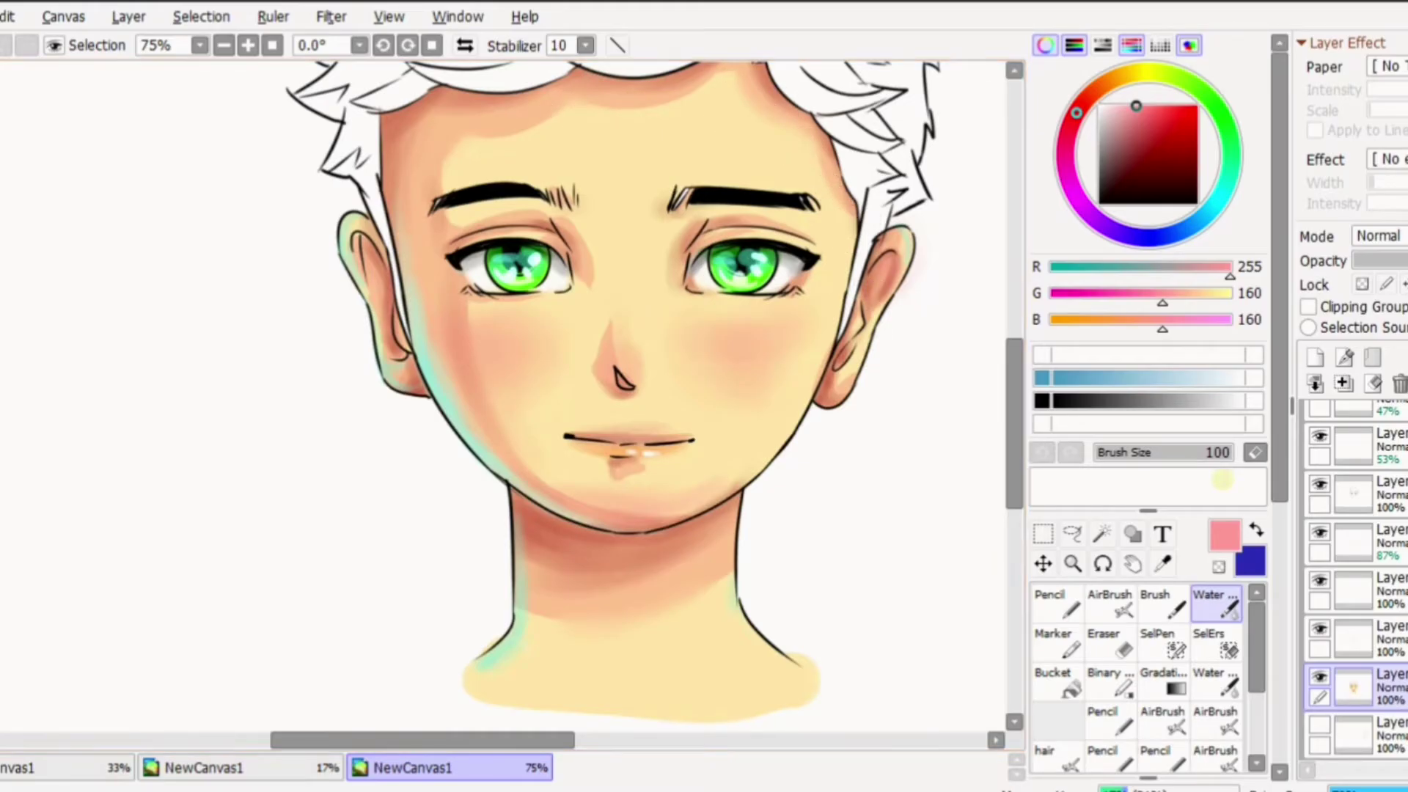
left_click_drag(1015, 423, 1014, 374)
left_click(1162, 564)
left_click(646, 345)
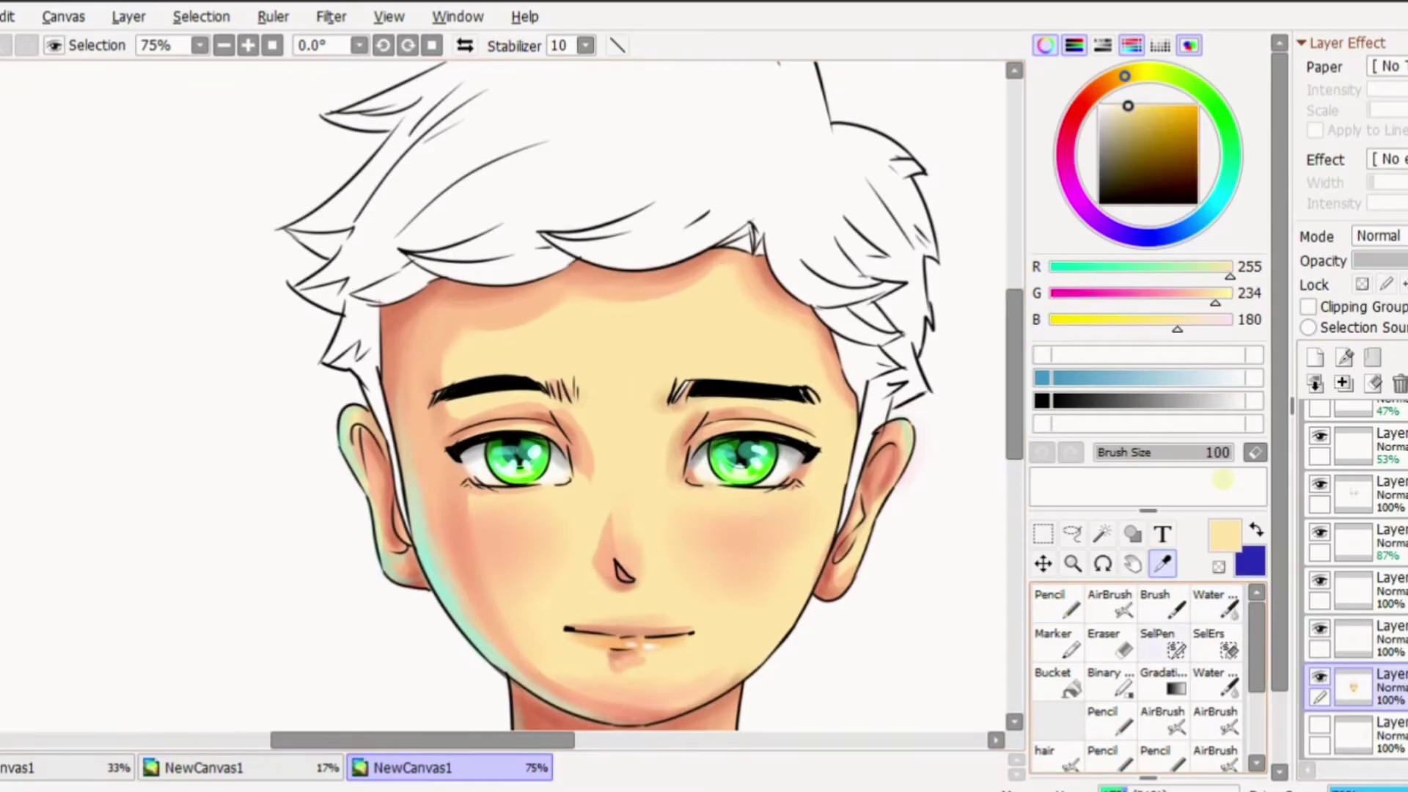
left_click(1058, 605)
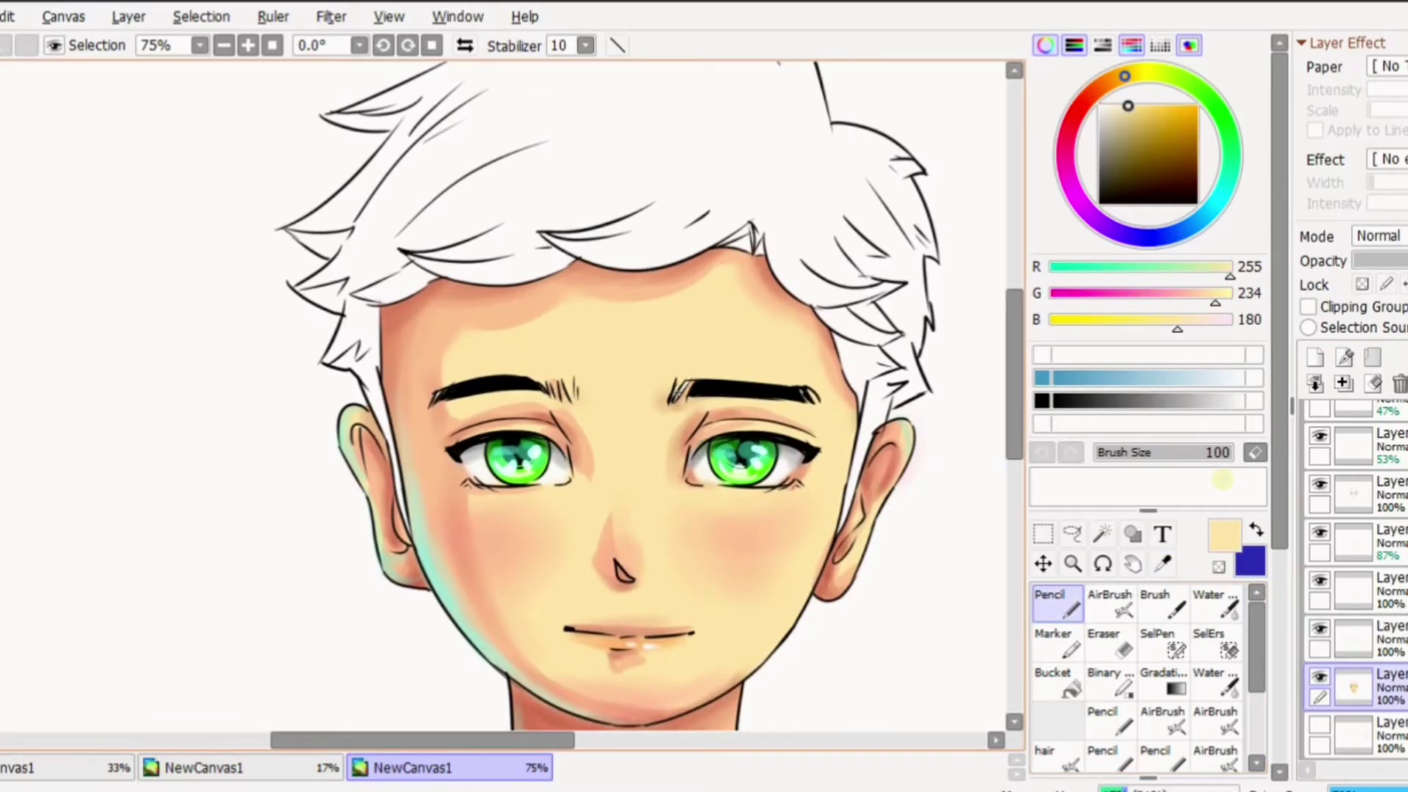
Try a Bucket fill on the hair in orange, RGB 255, 122, 40, and undo it
left_click(1059, 682)
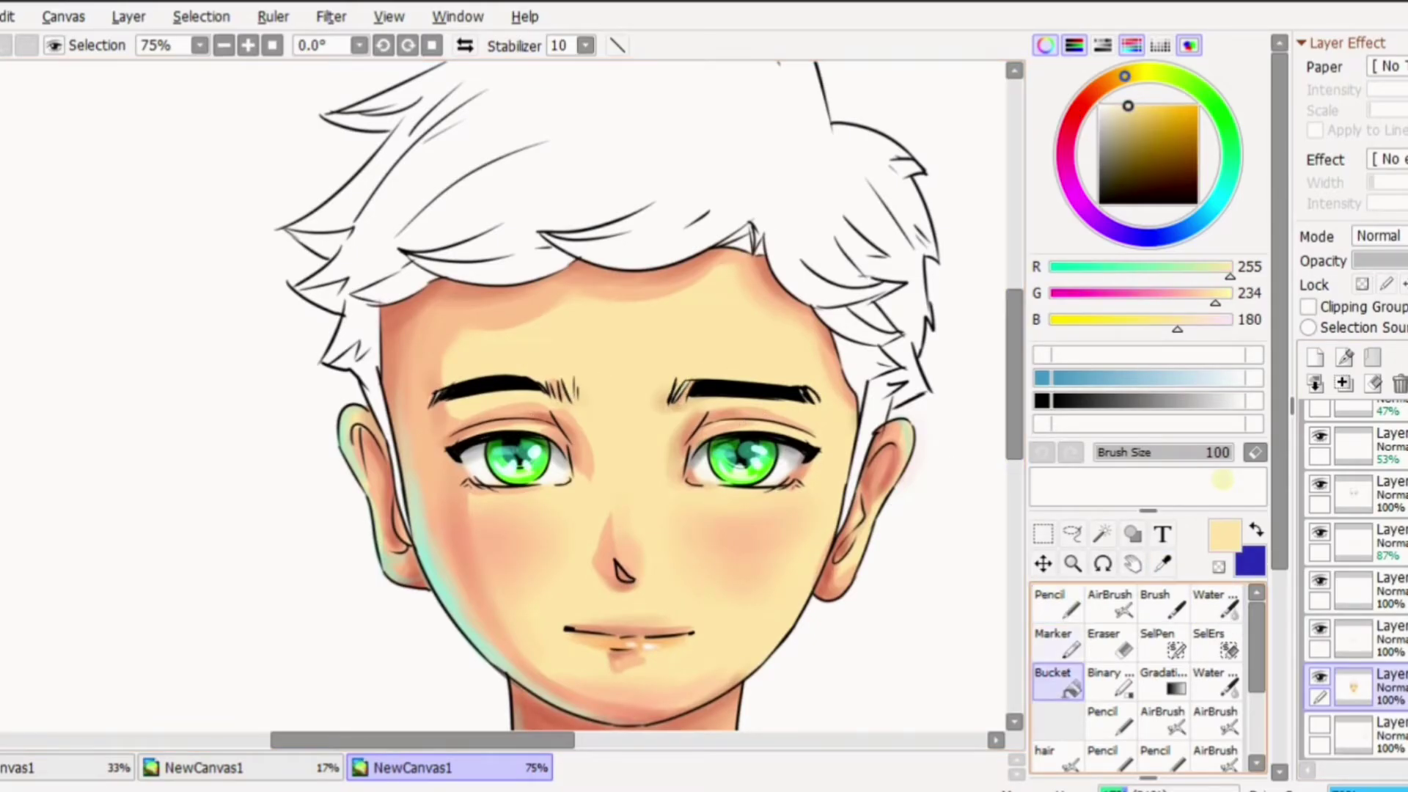
left_click(1077, 114)
left_click(1162, 115)
left_click(1099, 89)
left_click(1182, 106)
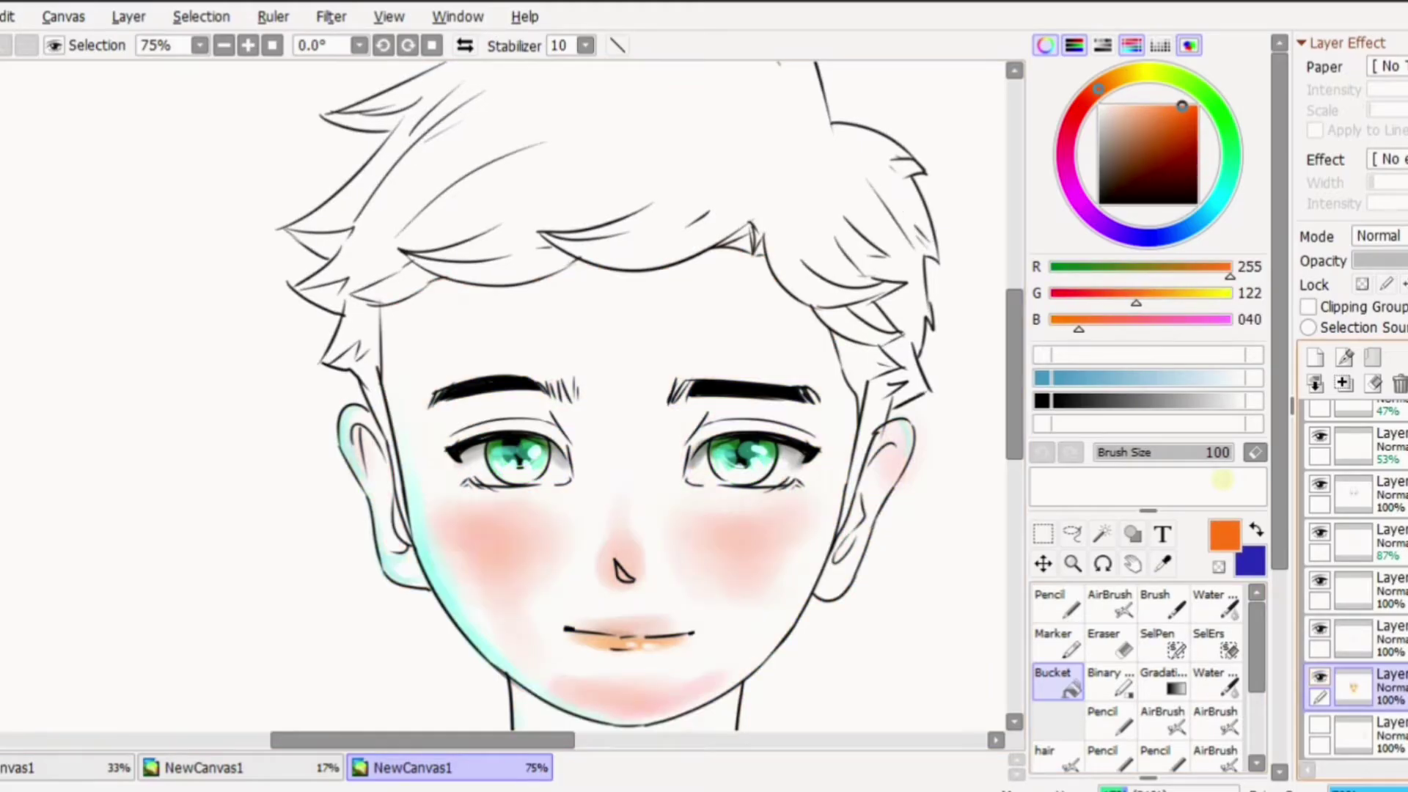
left_click(616, 162)
key("ctrl+z")
Fill the hair and its remaining white gaps with bright red, RGB 255, 49, 40
left_click(1079, 110)
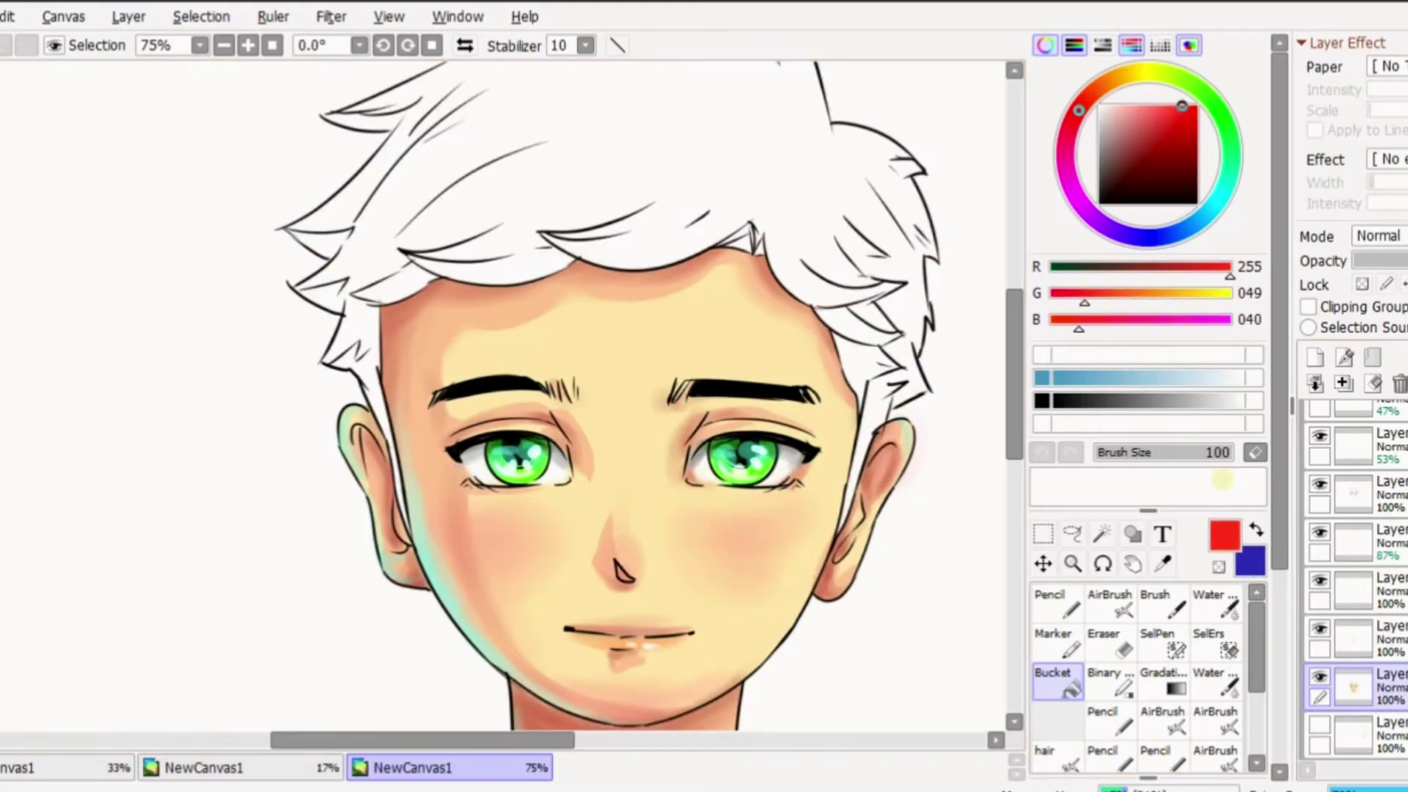
left_click(616, 162)
left_click(871, 315)
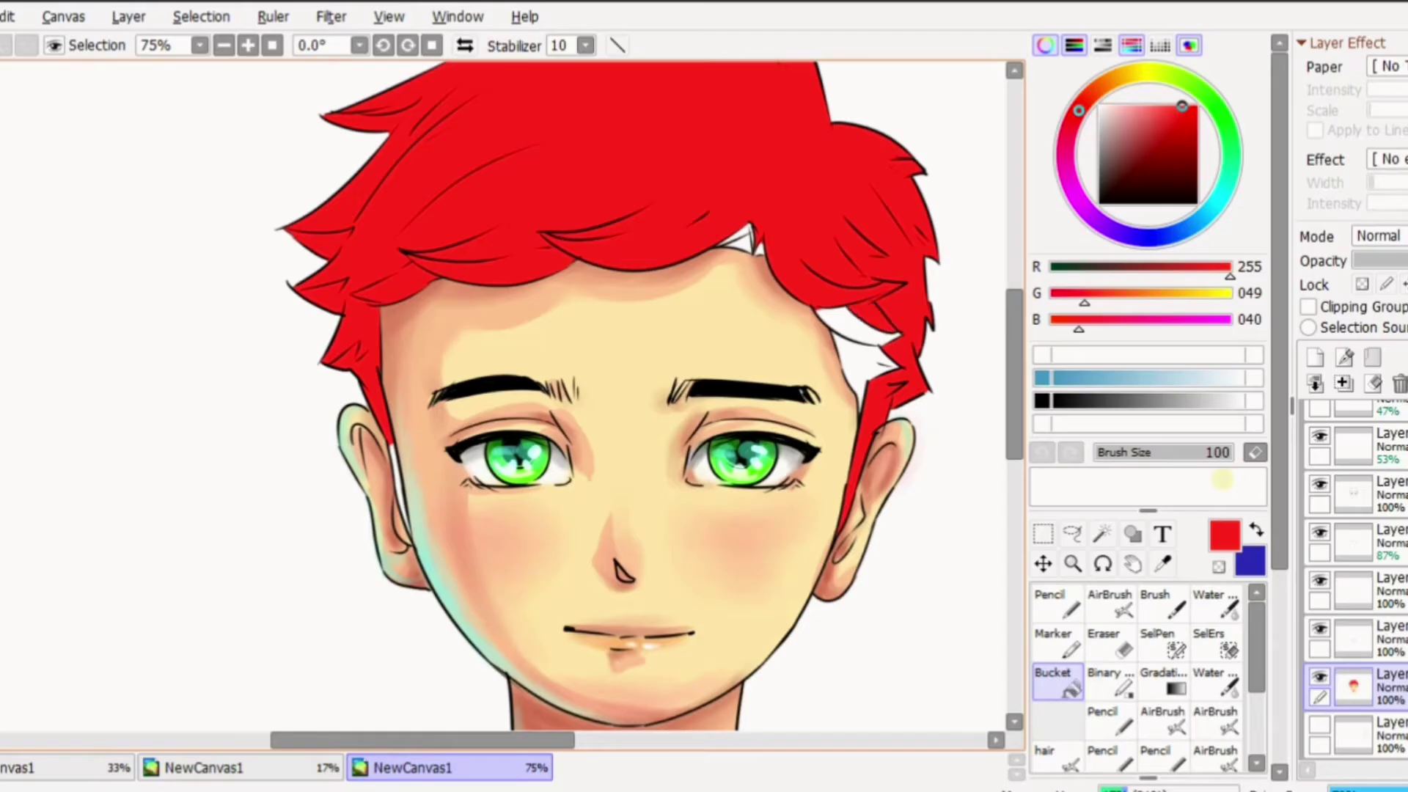
left_click(845, 327)
left_click(862, 361)
left_click(741, 244)
Fill the small gap under the fringe with dark red, RGB 177, 17, 11, and recolour it crimson, RGB 177, 11, 63
left_click(1172, 136)
left_click(742, 240)
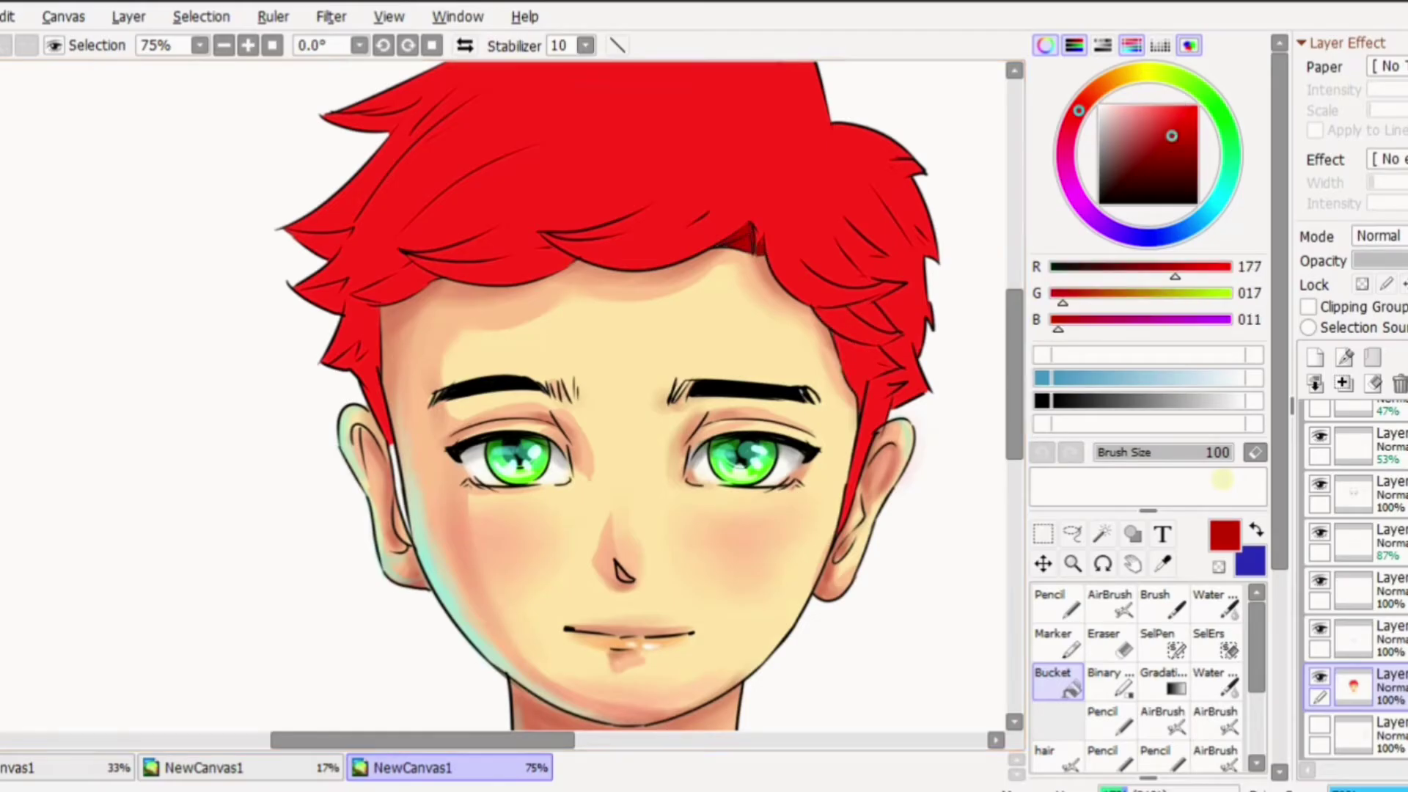
left_click(1068, 139)
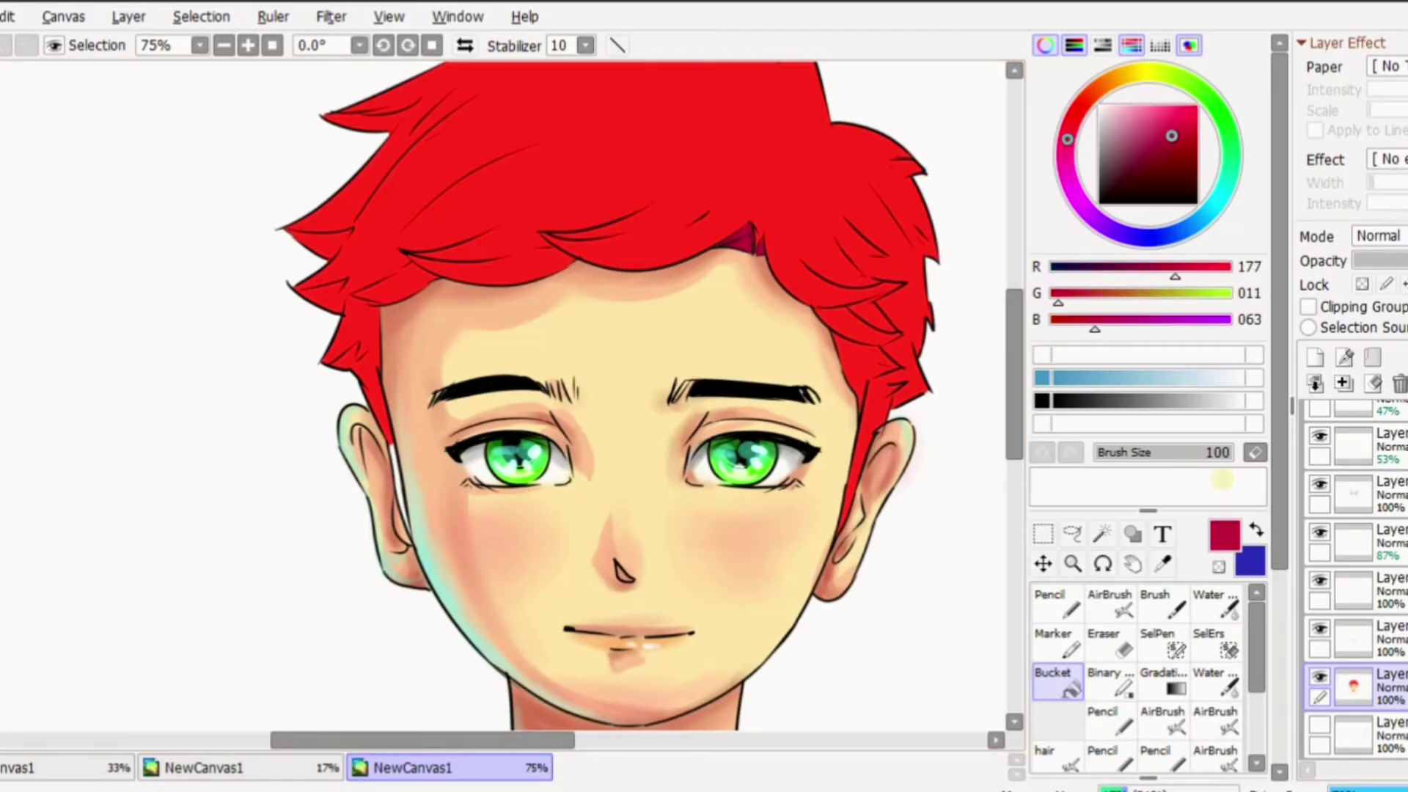
Select the red hair area with the Magic Wand, sample the crimson fringe-gap colour, RGB 177, 11, 63, and add a new layer
mouse_move(1015, 374)
left_mouse_down()
mouse_move(1015, 396)
mouse_move(1014, 366)
left_mouse_up()
right_click(880, 242)
left_click(397, 400)
left_click(1103, 534)
left_click(624, 191)
left_click(1163, 563)
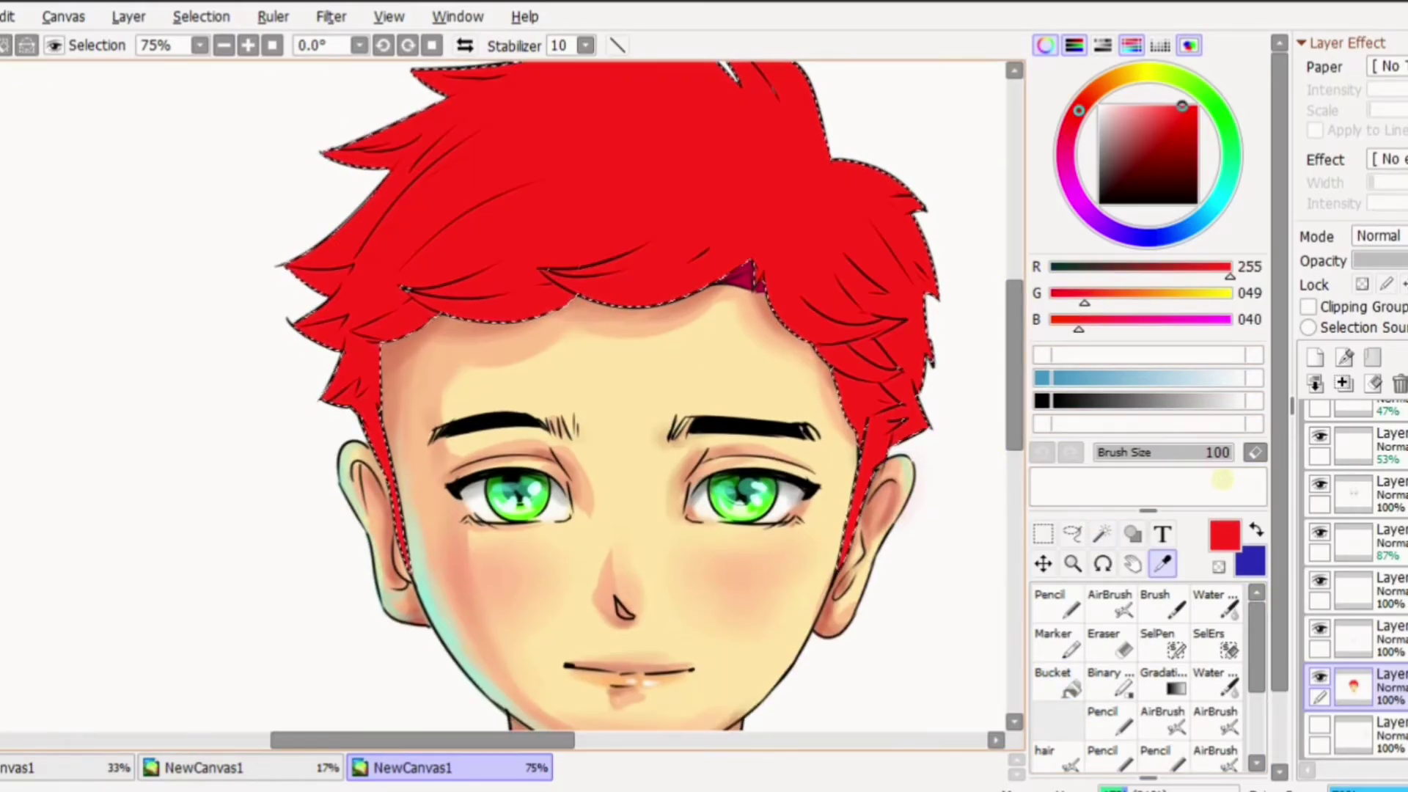
left_click(742, 279)
left_click(1057, 603)
left_click(1315, 358)
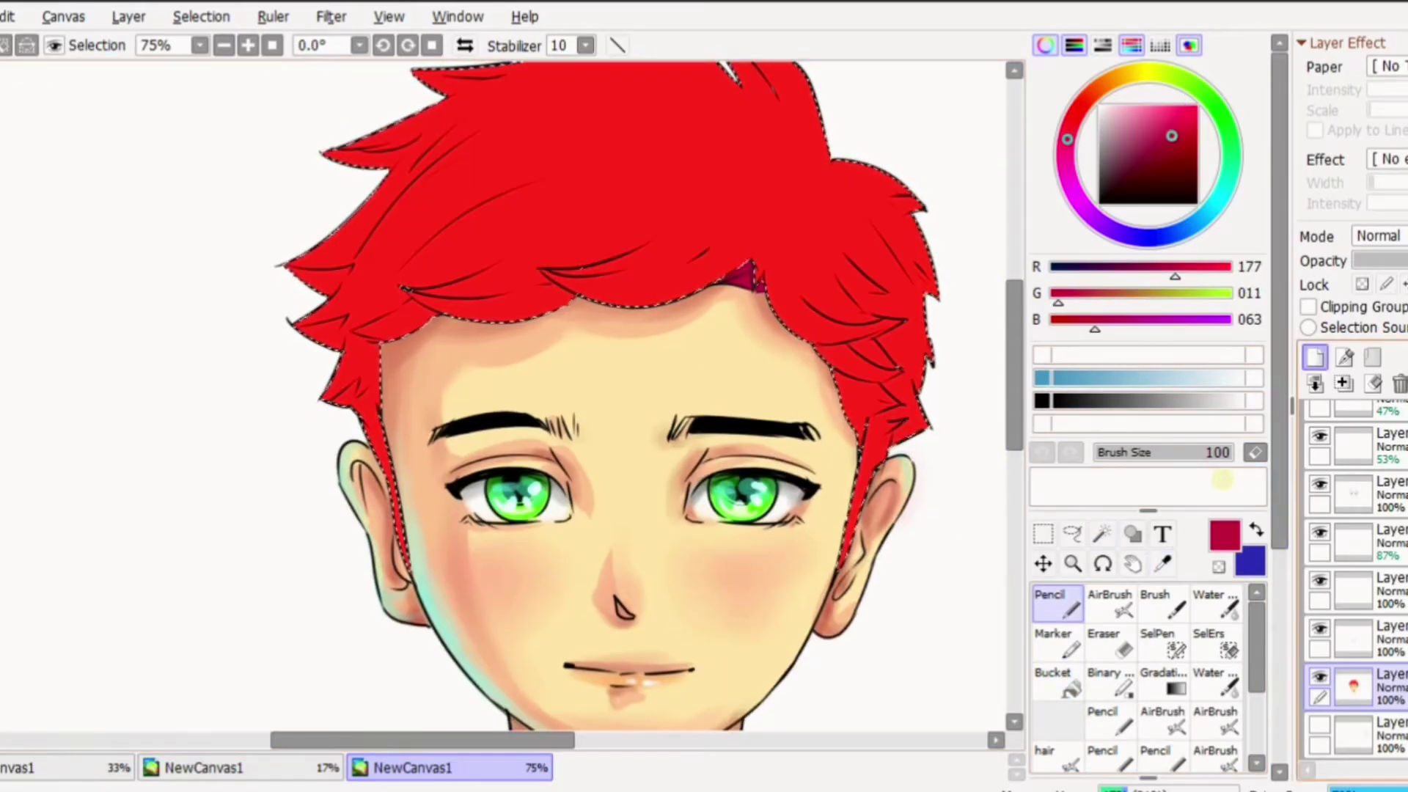
right_click(343, 394)
mouse_move(334, 398)
left_mouse_down()
mouse_move(359, 385)
mouse_move(345, 396)
left_mouse_up()
right_click(355, 387)
left_click(331, 320, "alt")
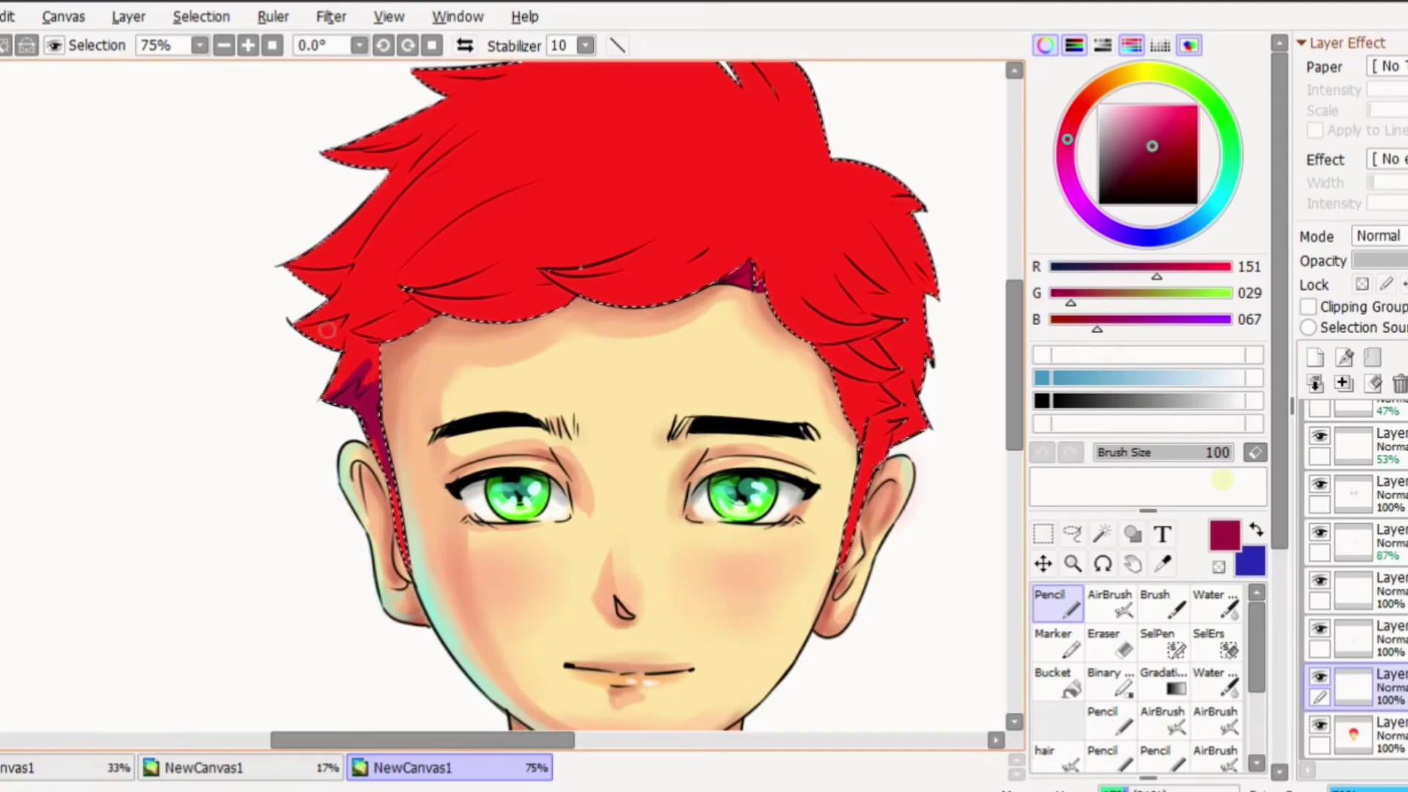
left_click(1163, 129)
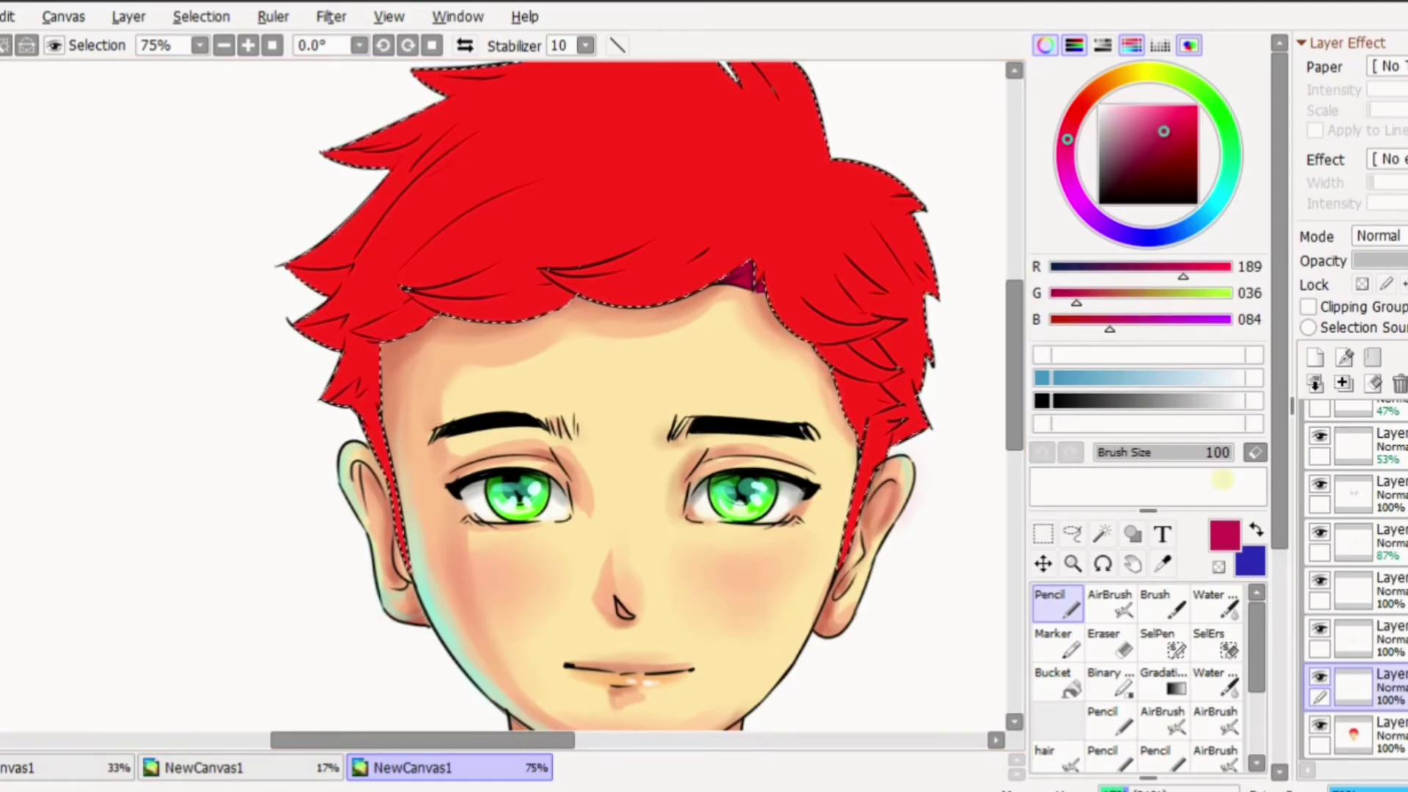
left_click_drag(361, 382, 311, 419)
key("ctrl+z")
Paint crimson shadow strokes, RGB 177, 6, 60, with the Pencil along the fringe, hair tips, sideburns and the locks above the temple
left_click(1179, 141)
left_click(1174, 136)
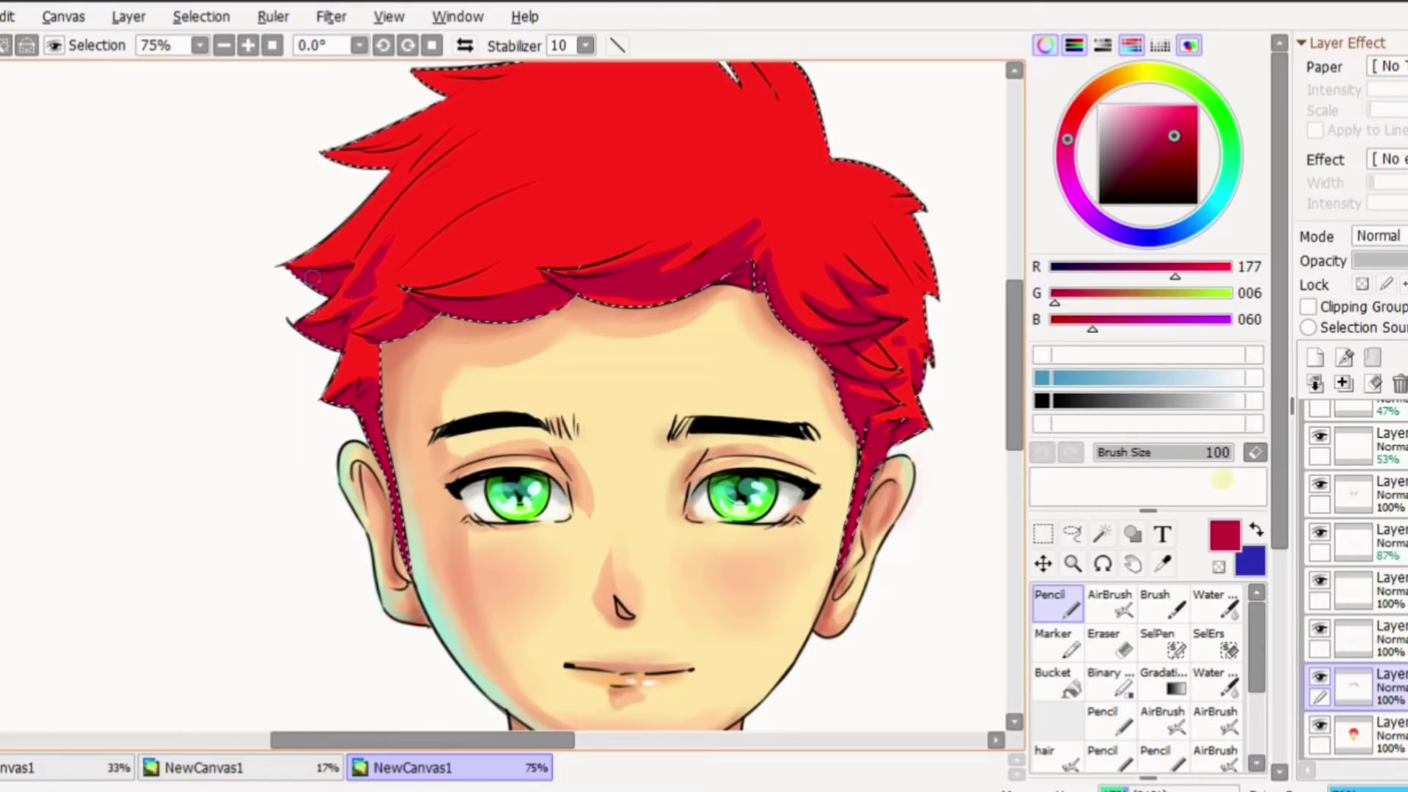
scroll(423, 320, "up", 2)
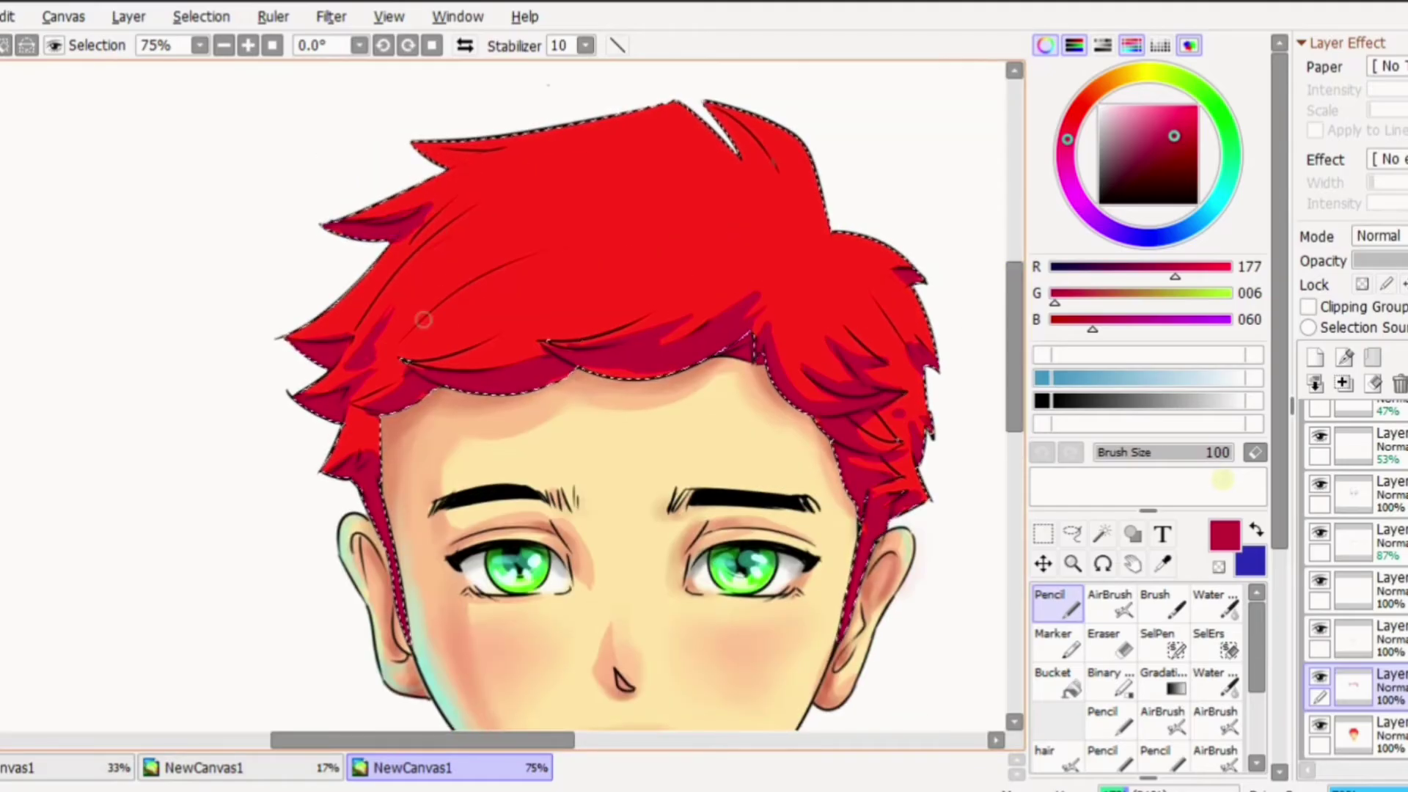
mouse_move(367, 356)
left_mouse_down()
mouse_move(407, 261)
mouse_move(518, 257)
left_mouse_up()
left_click_drag(440, 322, 515, 272)
left_click_drag(487, 327, 537, 295)
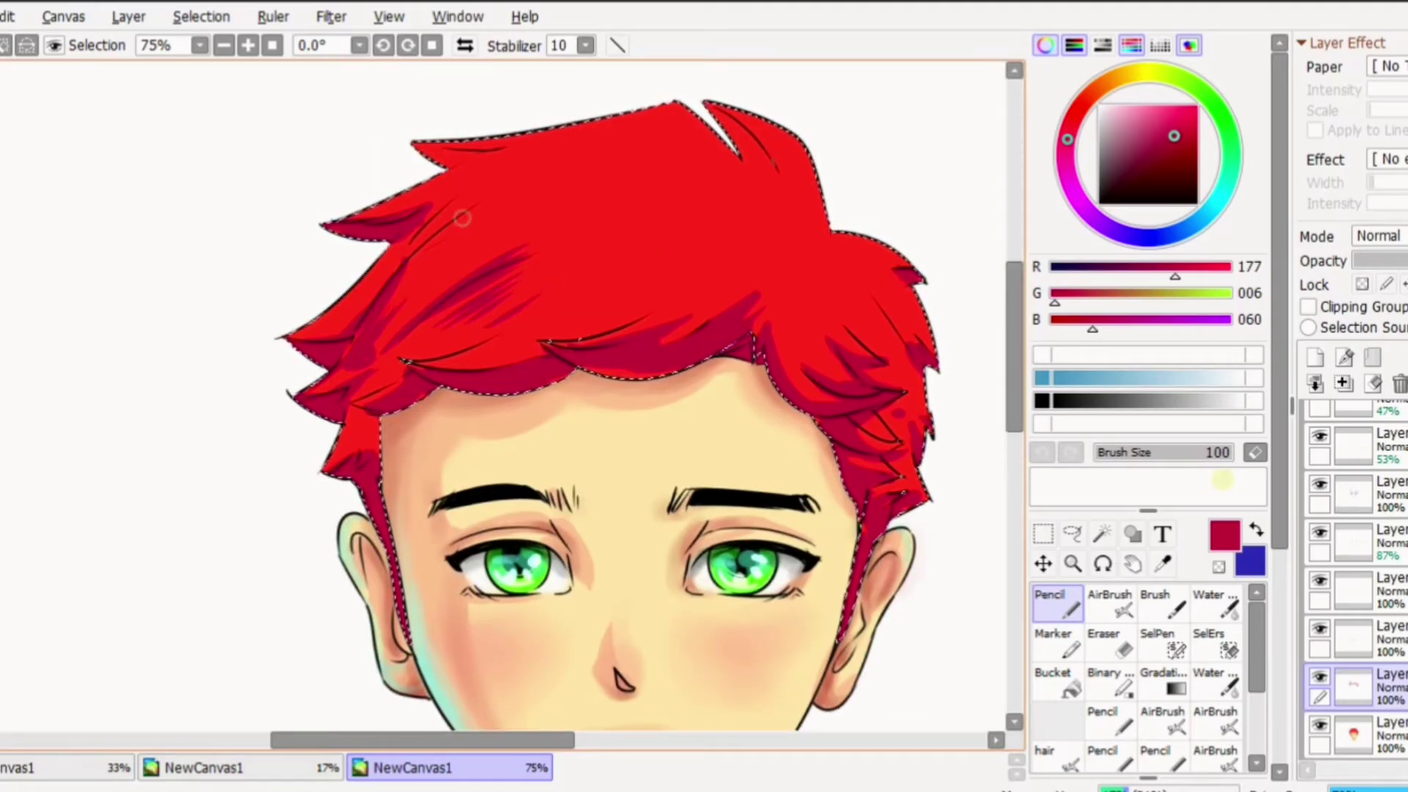
left_click_drag(410, 244, 550, 164)
left_click_drag(384, 295, 537, 190)
left_click_drag(468, 252, 526, 225)
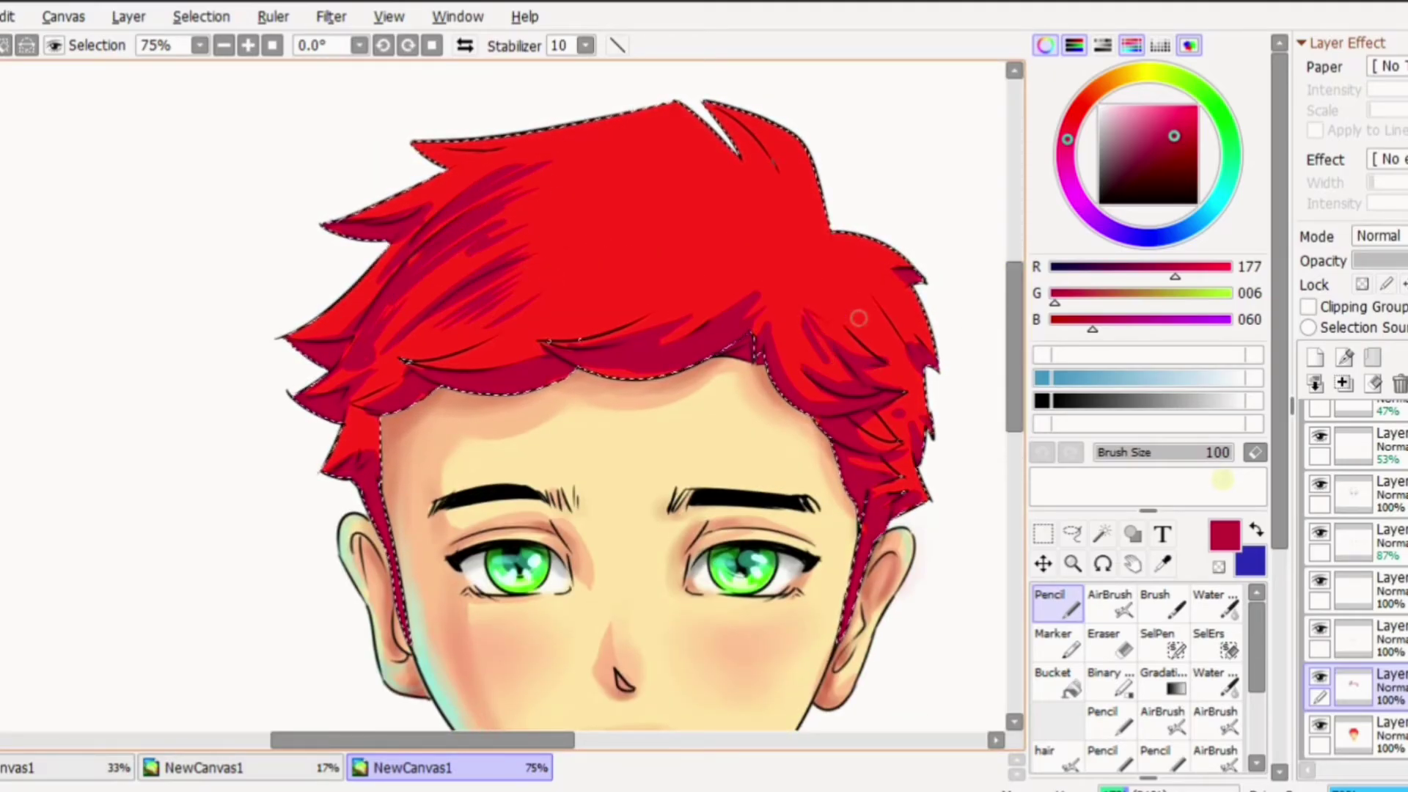
Extend the crimson strand shadows into the crown tuft, the upper edge of the hair and the locks above the fringe
scroll(807, 294, "up", 3)
mouse_move(741, 253)
left_mouse_down()
mouse_move(778, 308)
mouse_move(755, 275)
left_mouse_up()
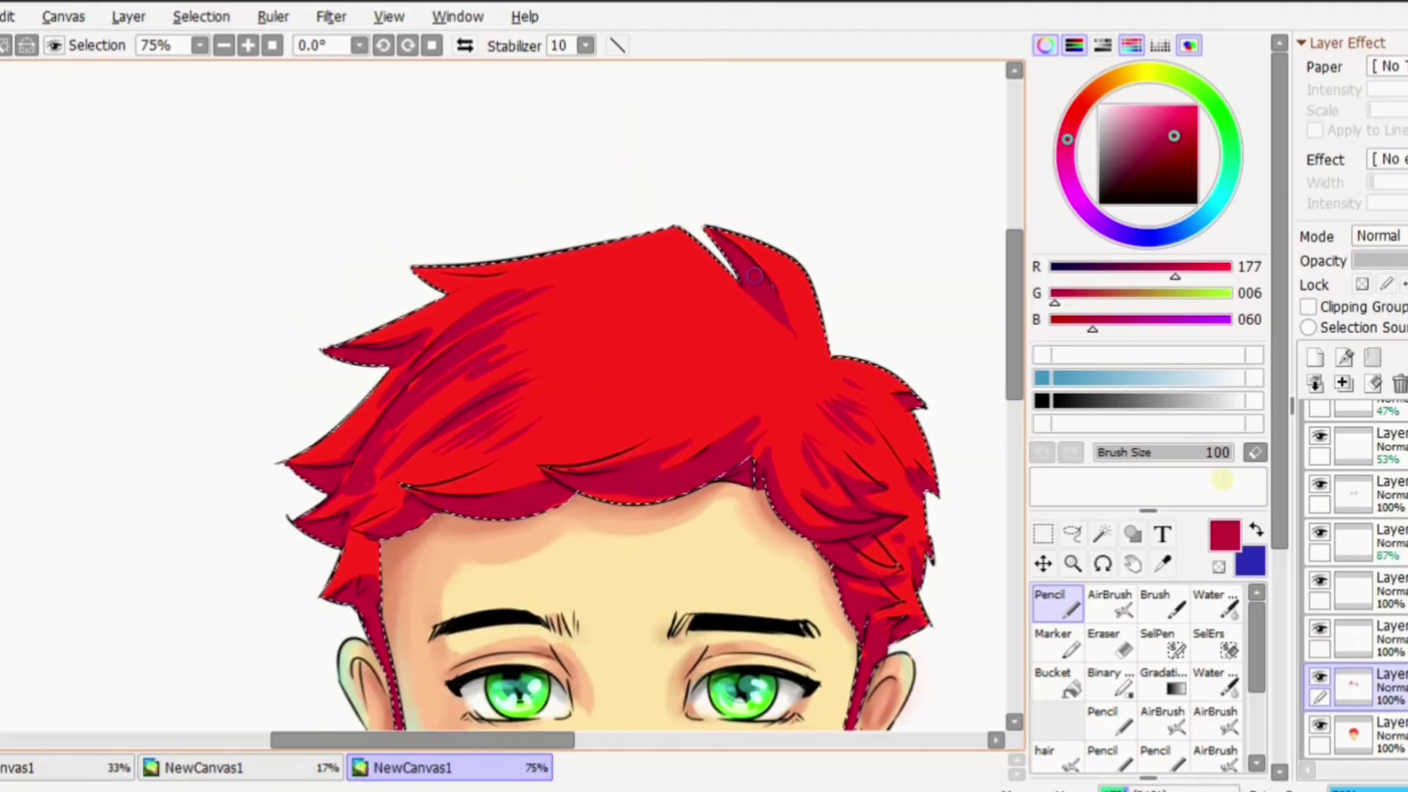
mouse_move(543, 267)
left_mouse_down()
mouse_move(433, 277)
mouse_move(605, 263)
left_mouse_up()
mouse_move(477, 293)
left_mouse_down()
mouse_move(419, 335)
mouse_move(586, 280)
left_mouse_up()
left_click_drag(499, 320, 587, 284)
left_click_drag(456, 459, 554, 409)
left_click_drag(484, 482, 529, 467)
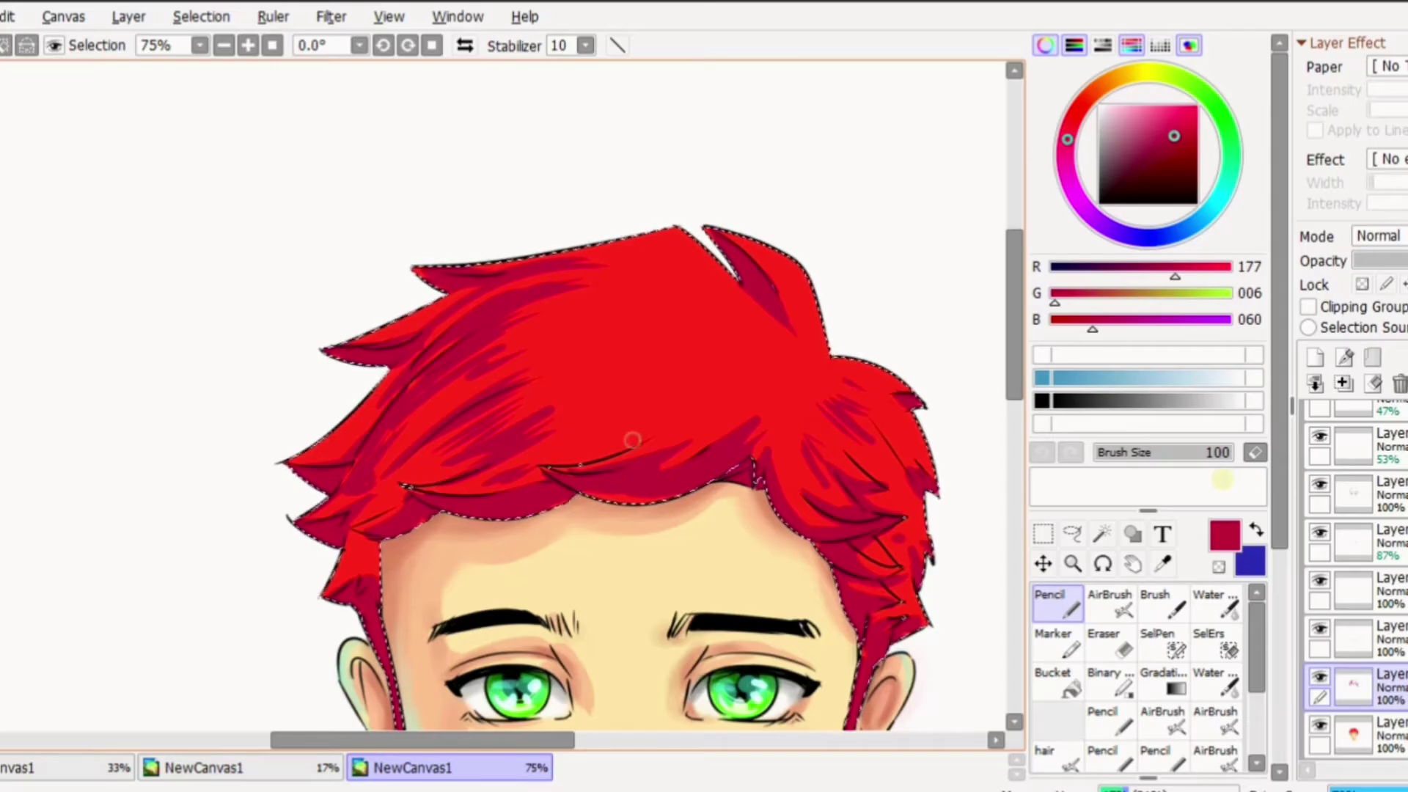
Set the crimson hair shadow layer's opacity to 82% and add a new layer above it
scroll(646, 432, "down", 2)
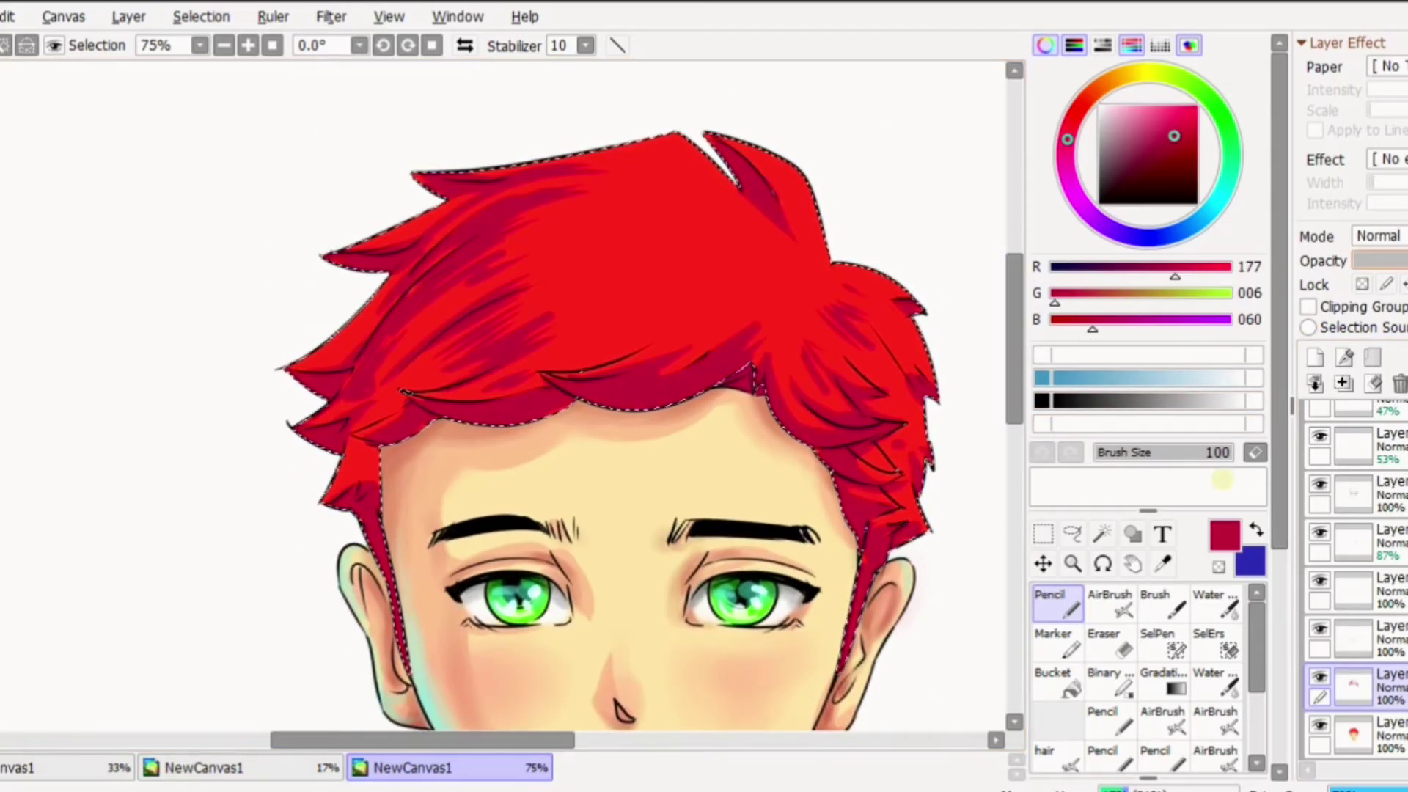
left_click(1405, 260)
left_click(1315, 358)
Paint golden highlight strands, RGB 255, 204, 91, across the crown, fringe and hair tips with the Pencil
left_click(661, 257, "alt")
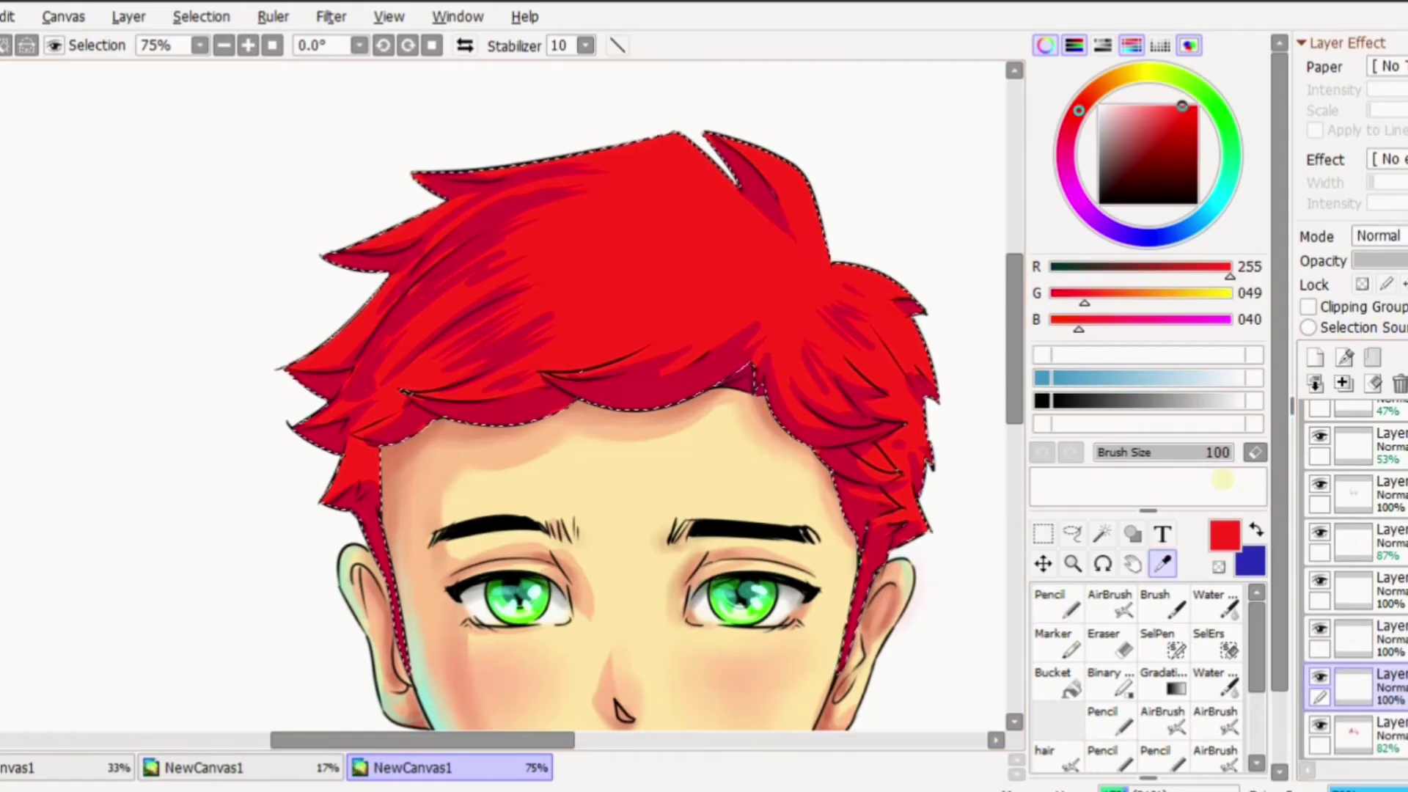
left_click(1122, 76)
left_click_drag(1148, 106, 1134, 106)
left_click(1057, 604)
left_click(1162, 106)
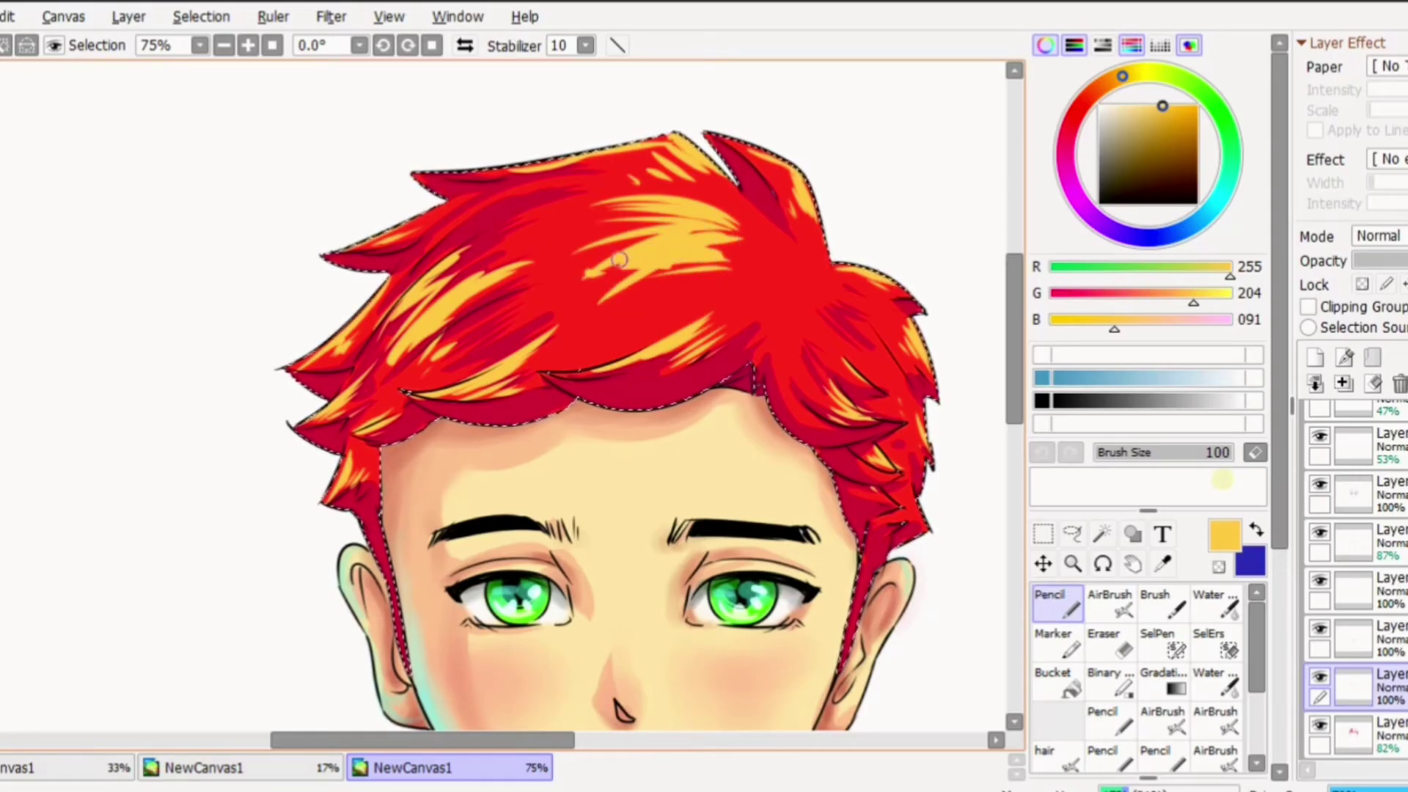
left_click_drag(1014, 336, 1014, 361)
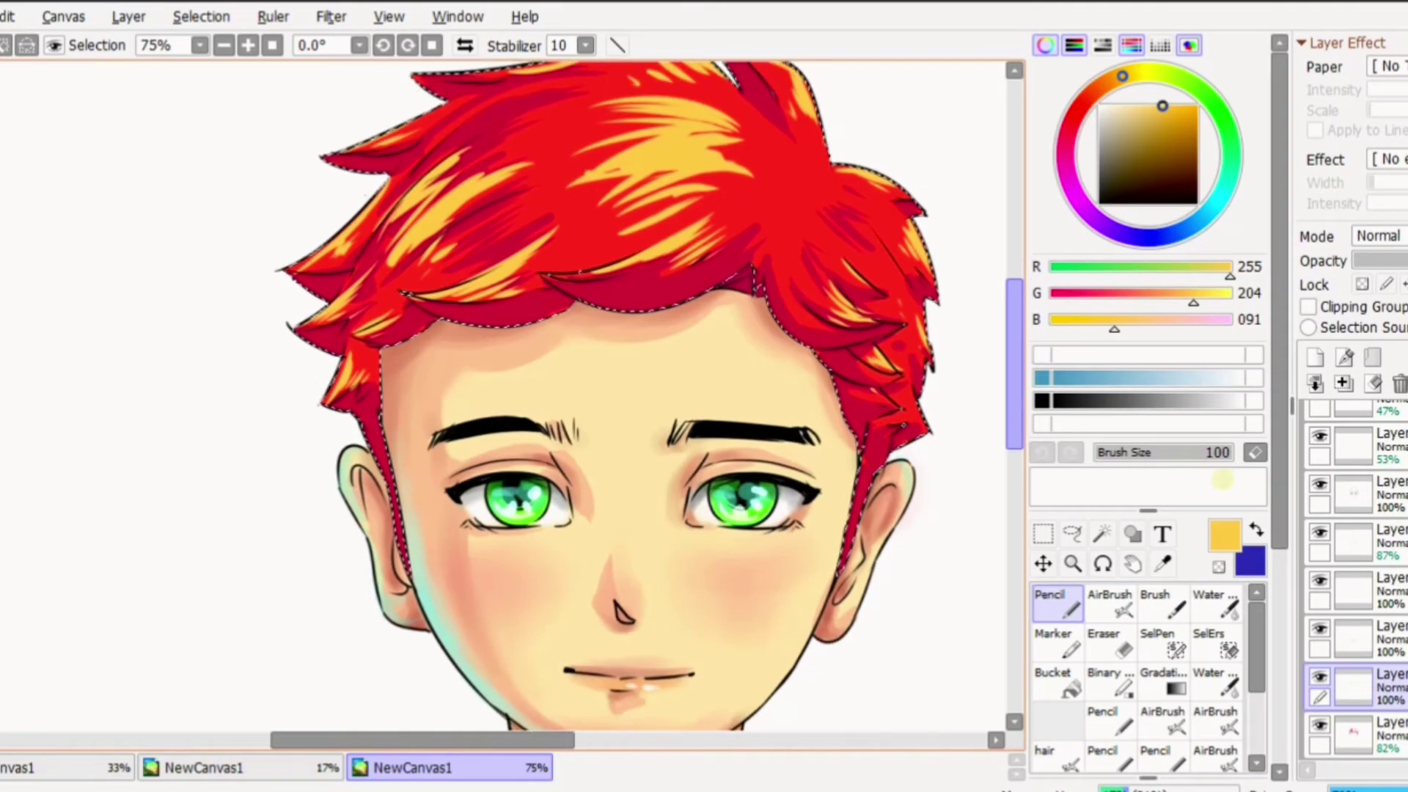
Add thin white strands, RGB 255, 255, 255, over the golden hair highlights on a new layer
left_click(1099, 107)
mouse_move(604, 173)
left_mouse_down()
mouse_move(707, 149)
mouse_move(688, 129)
mouse_move(708, 135)
mouse_move(693, 162)
left_mouse_up()
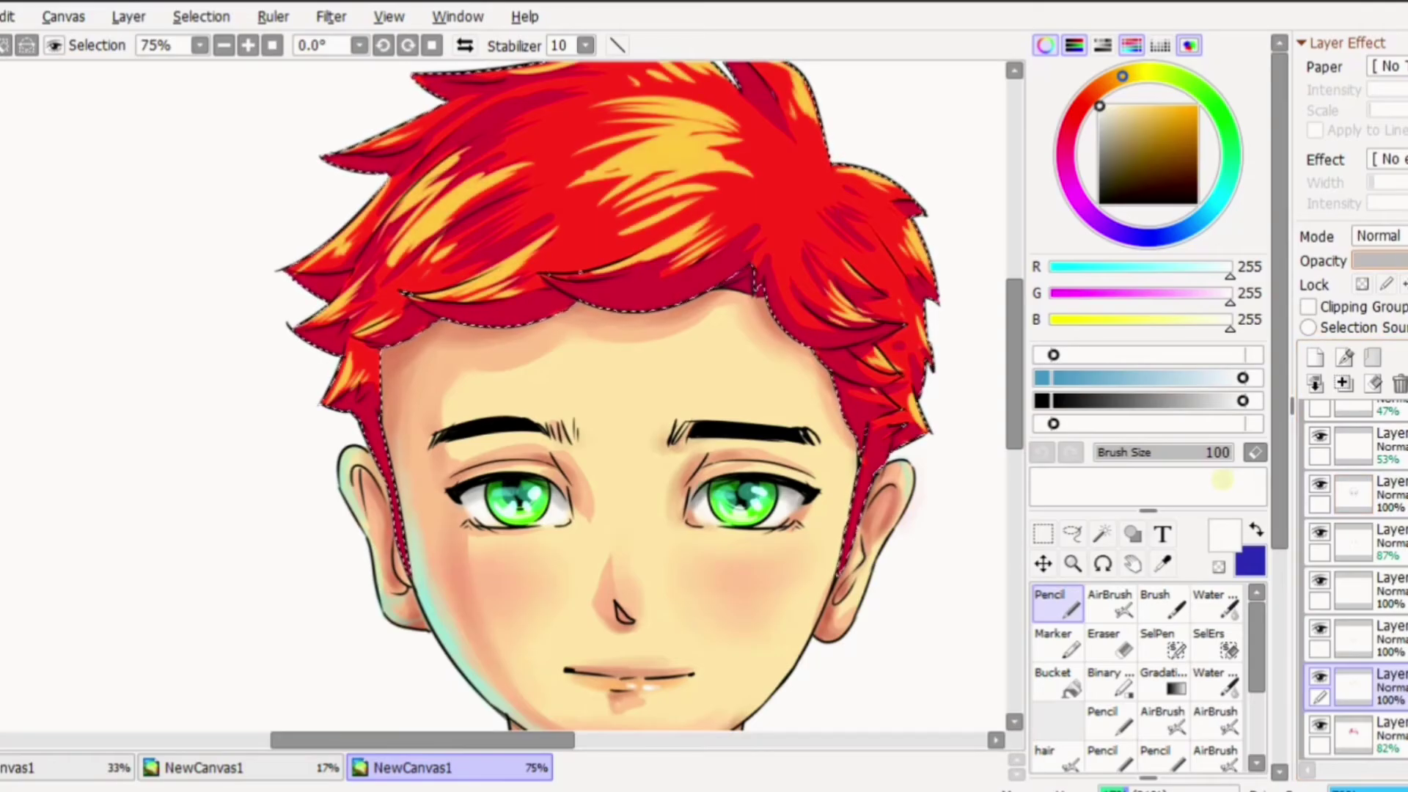
left_click(1315, 357)
left_click_drag(609, 156, 693, 143)
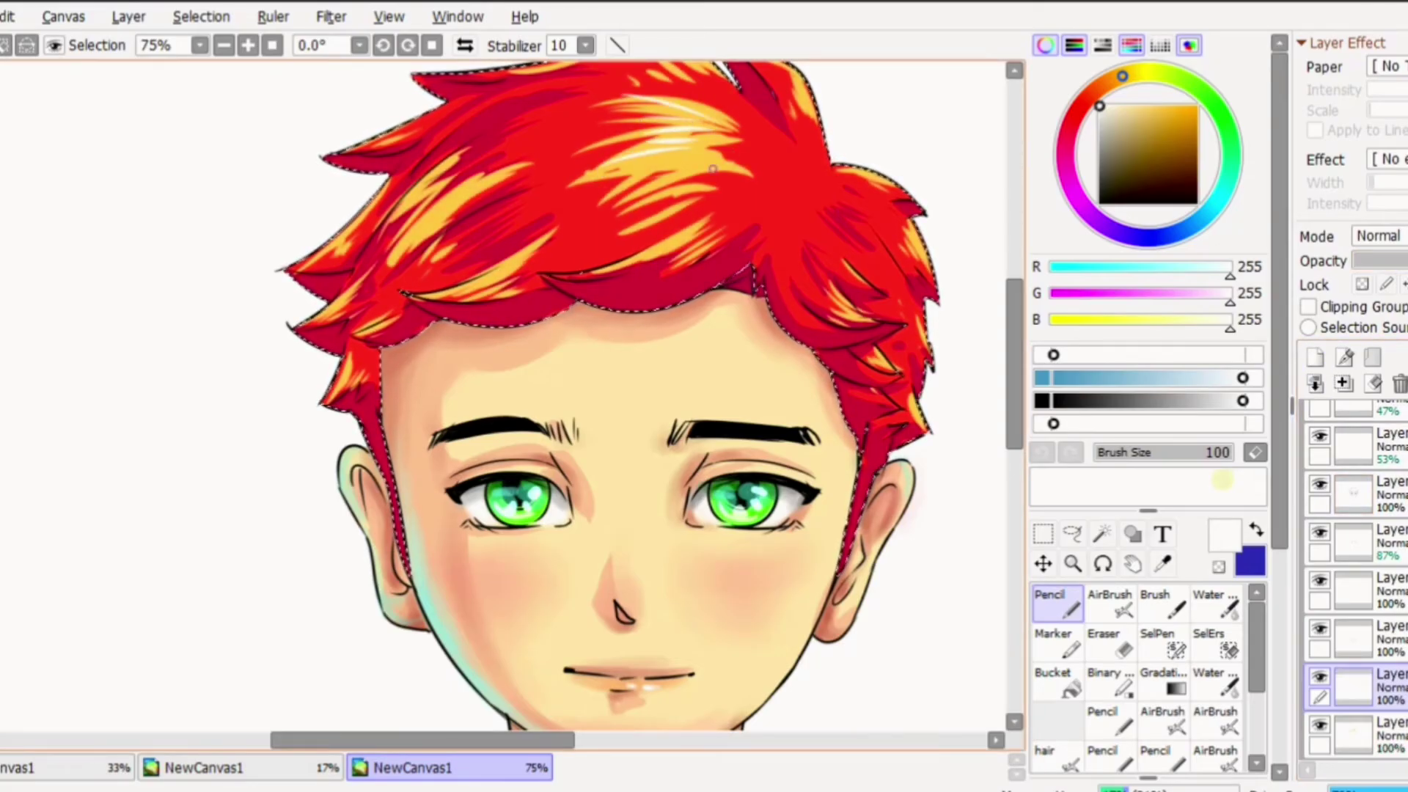
left_click_drag(634, 186, 731, 182)
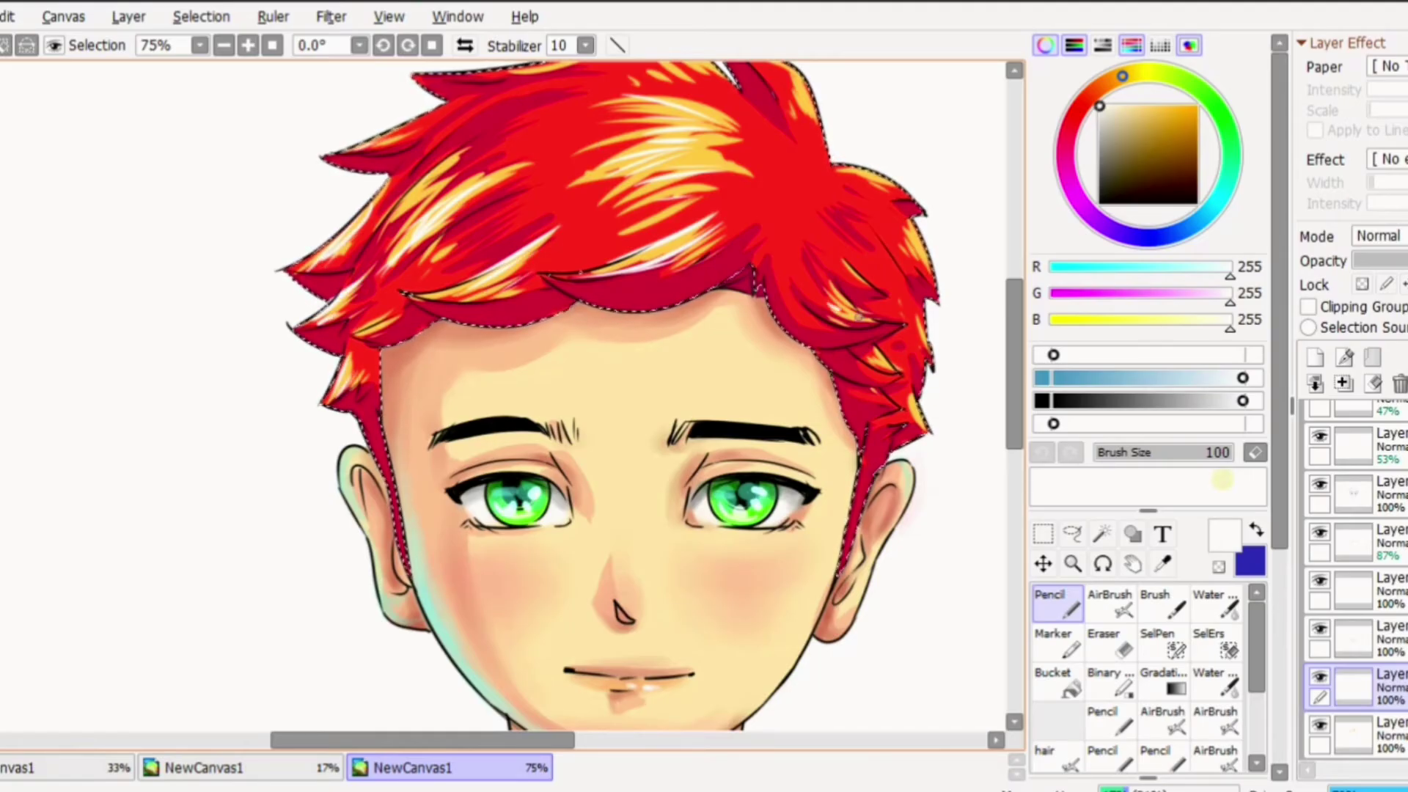
scroll(949, 363, "up", 3)
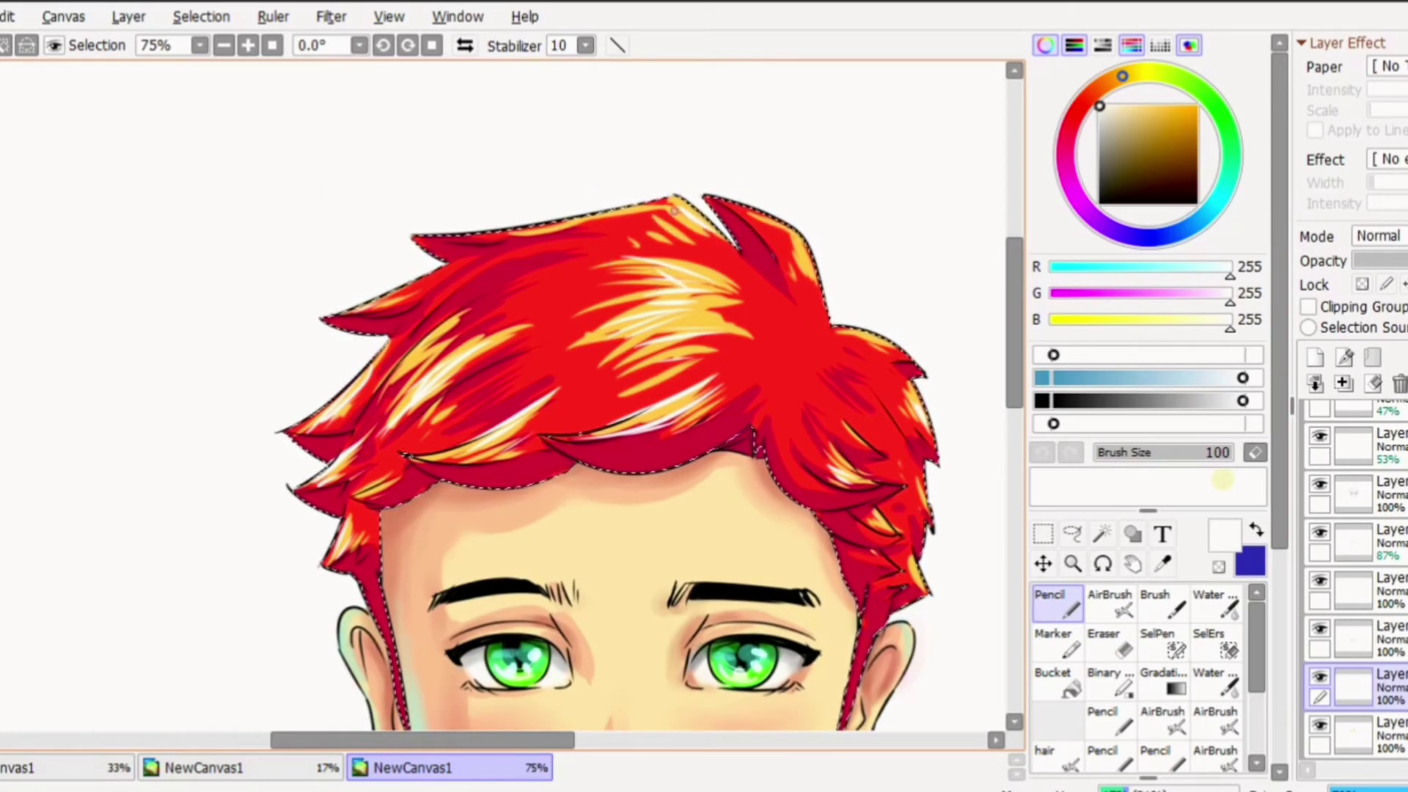
scroll(955, 200, "down", 3)
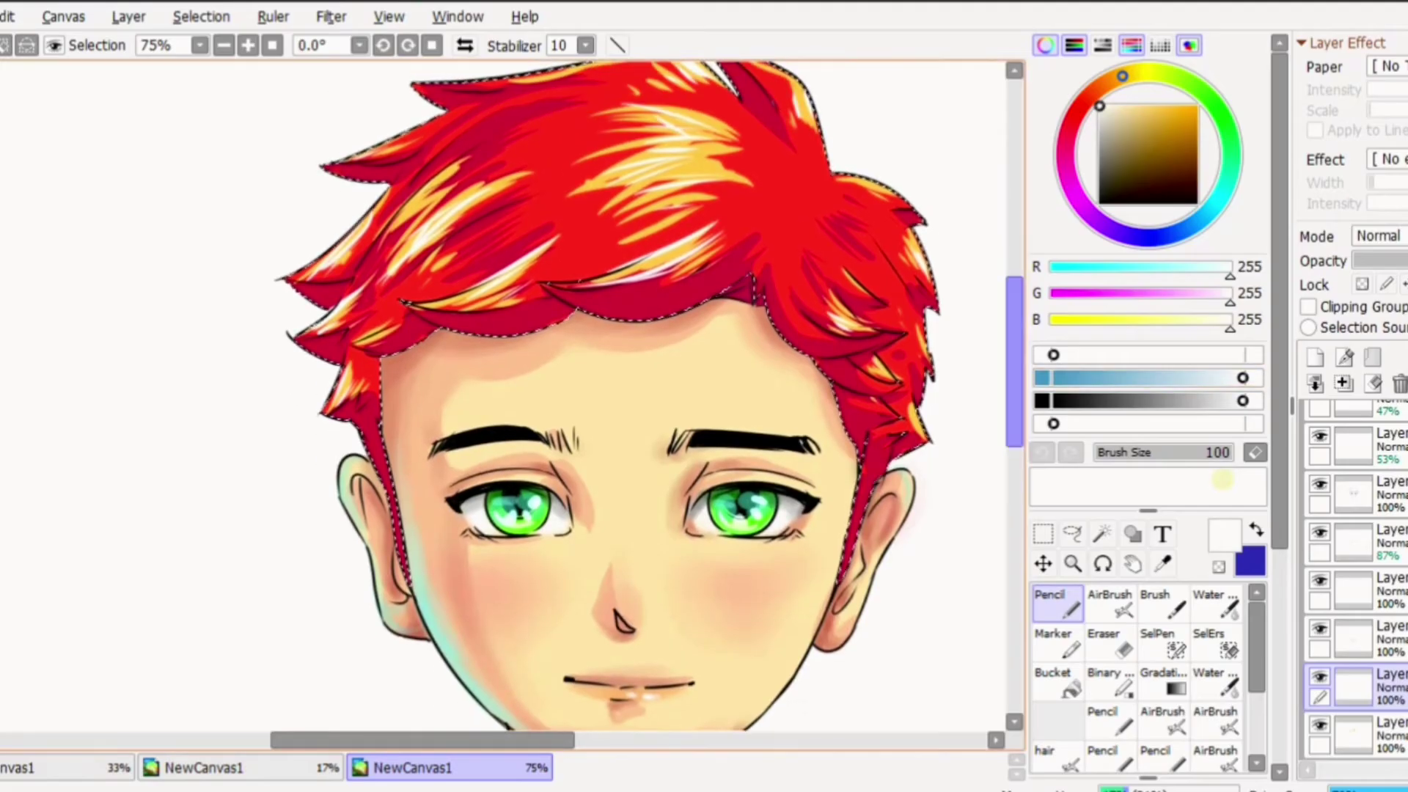
Blend the golden highlights into the red hair on their own layer with the Water brush
scroll(956, 200, "down", 3)
scroll(993, 318, "up", 1)
left_click_drag(1015, 337, 1016, 320)
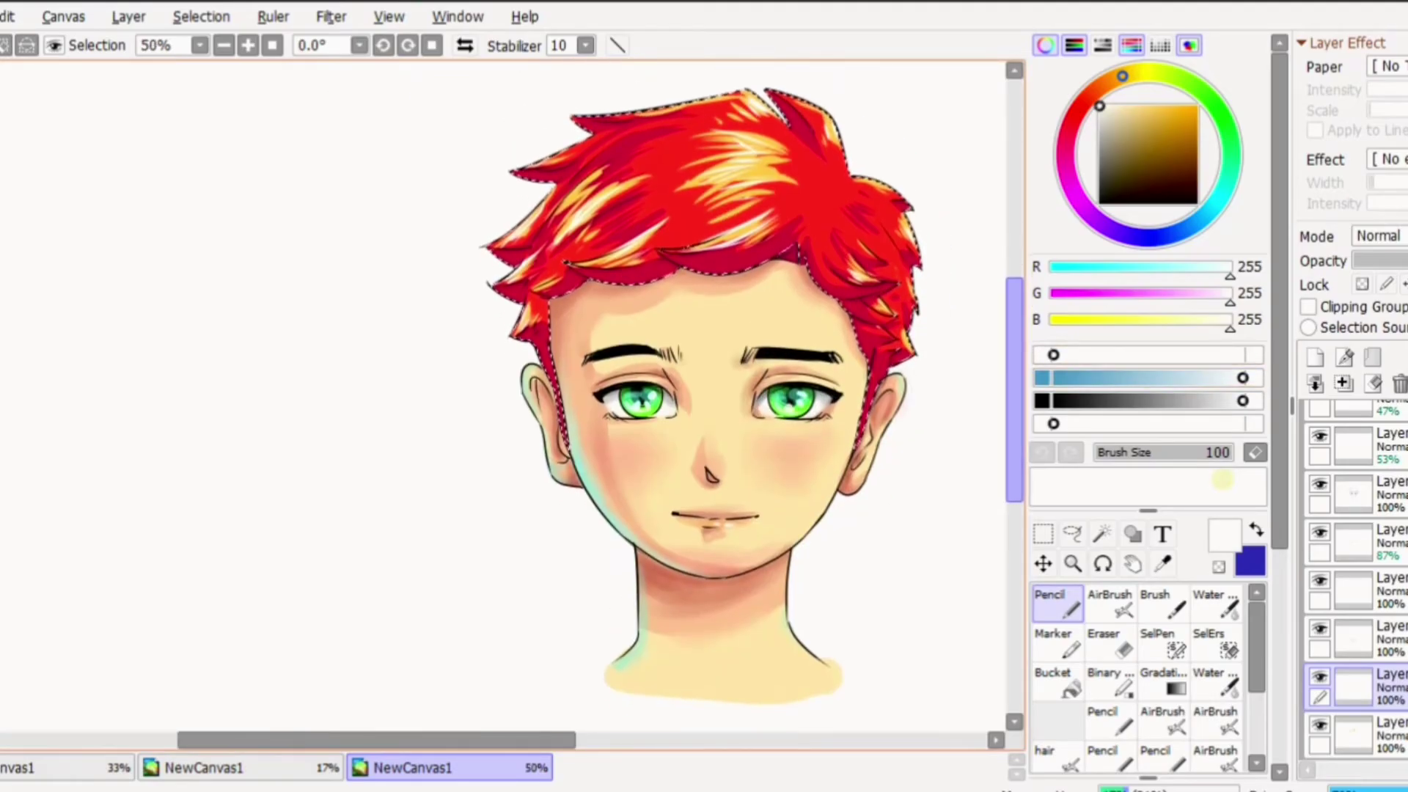
left_click(1357, 735)
left_click(1215, 603)
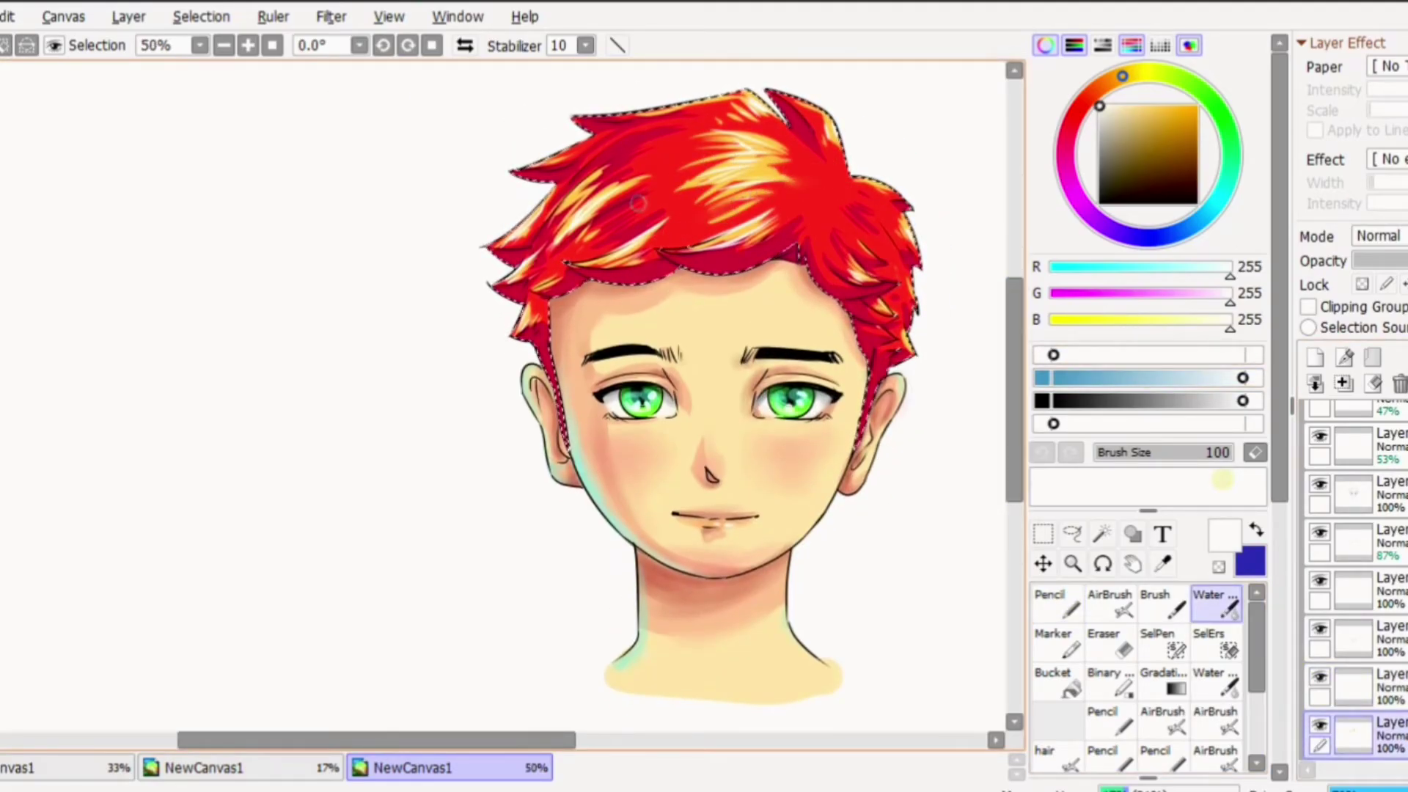
mouse_move(658, 189)
left_mouse_down()
mouse_move(543, 158)
mouse_move(587, 128)
mouse_move(634, 152)
mouse_move(580, 132)
mouse_move(660, 109)
mouse_move(585, 132)
left_mouse_up()
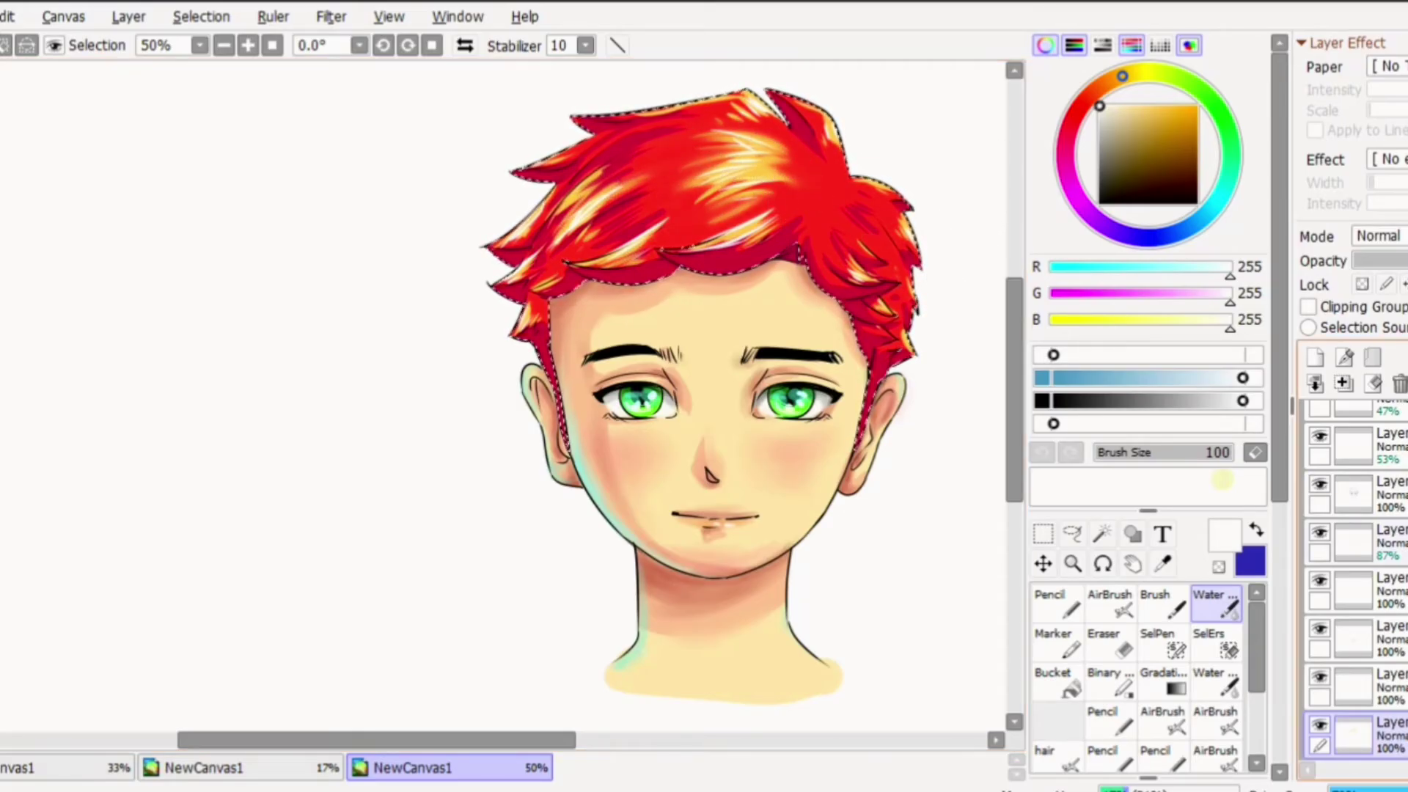
Brush light cyan reflections, RGB 180, 249, 255, onto the hair locks above the boy's rim-lit temple
left_click(1218, 201)
left_click(1128, 107)
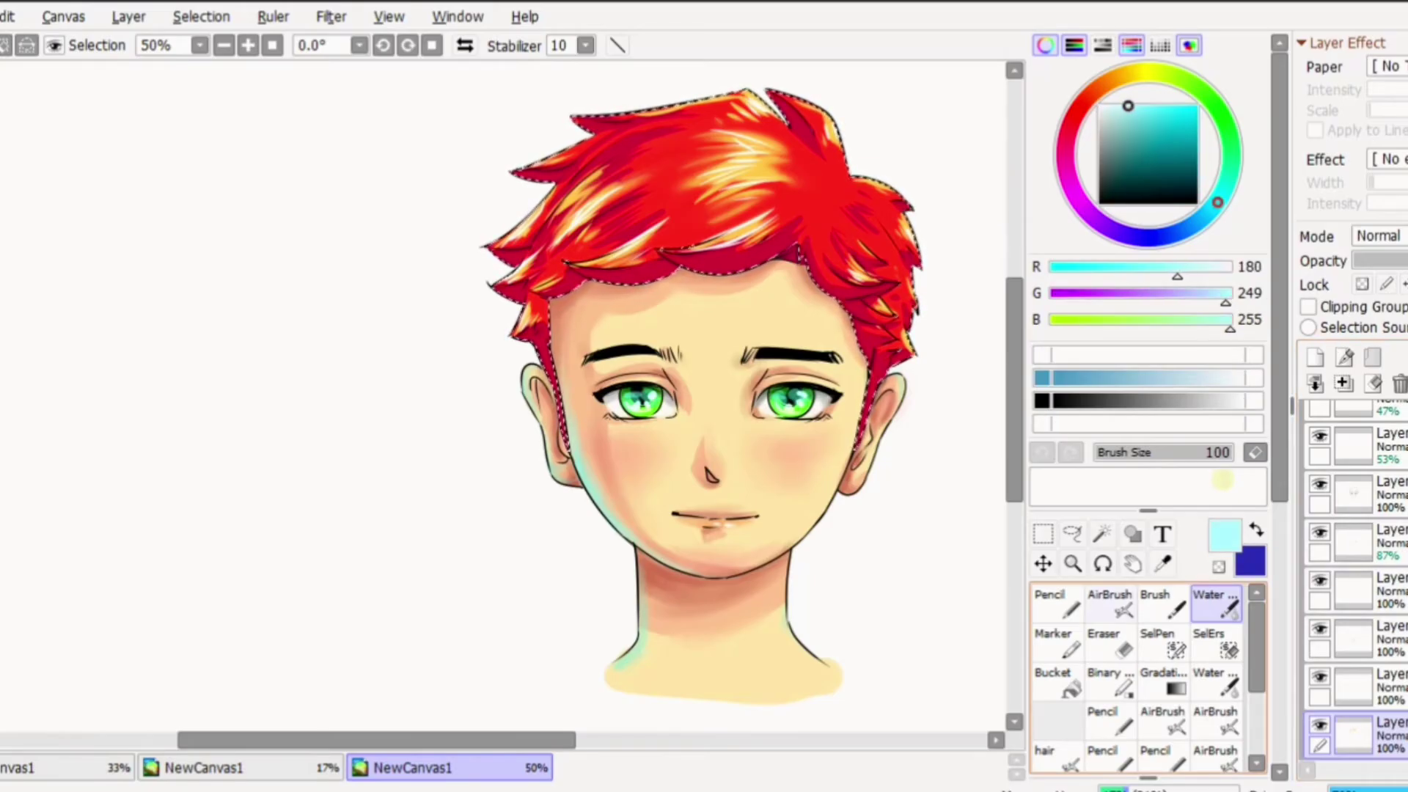
left_click(1058, 604)
left_click(1163, 604)
scroll(468, 394, "up", 1)
scroll(539, 532, "up", 3)
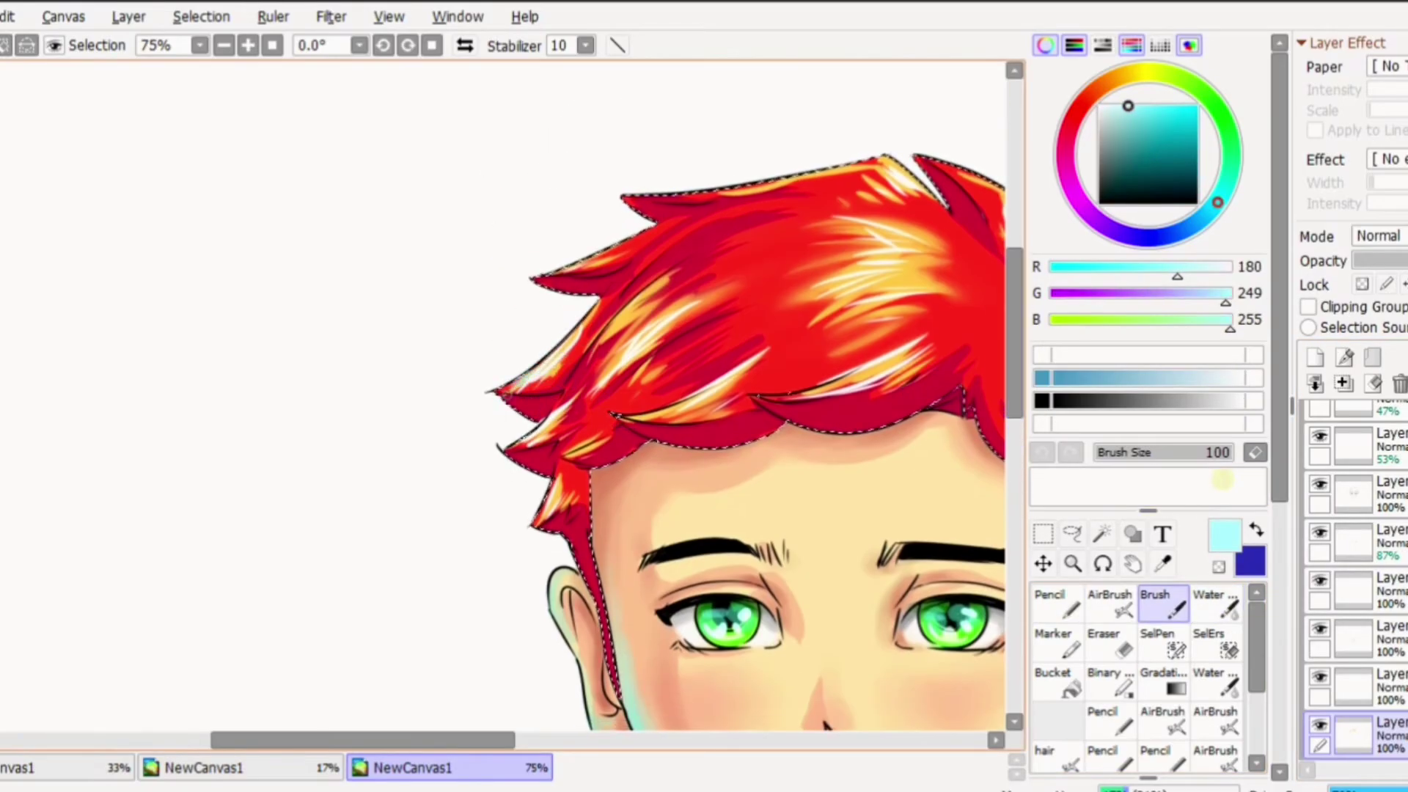
mouse_move(652, 317)
left_mouse_down()
mouse_move(710, 275)
mouse_move(738, 286)
left_mouse_up()
left_click_drag(756, 361, 796, 323)
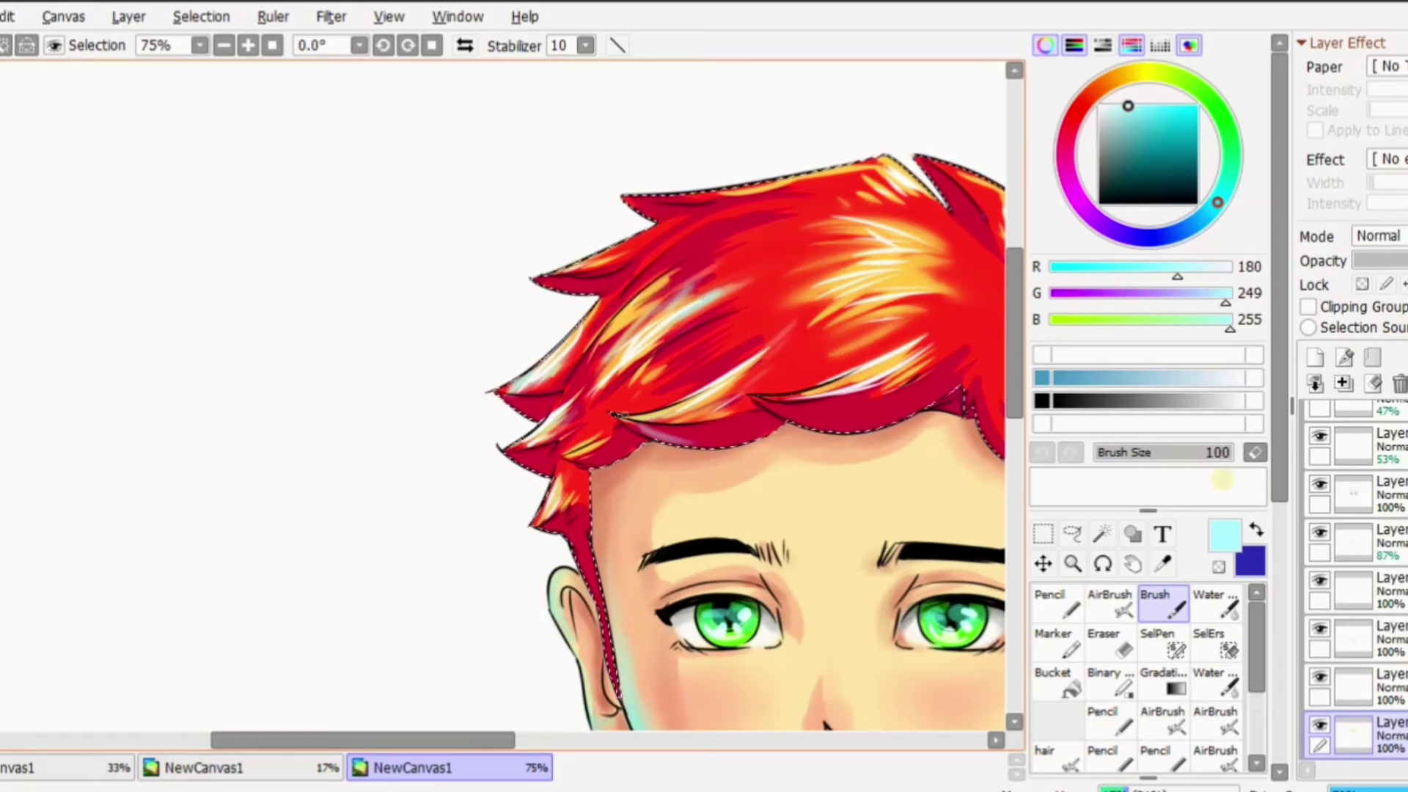
Add light cyan reflections under the fringe and along the outer hair tips, and clear the hair selection
left_click_drag(767, 402, 817, 424)
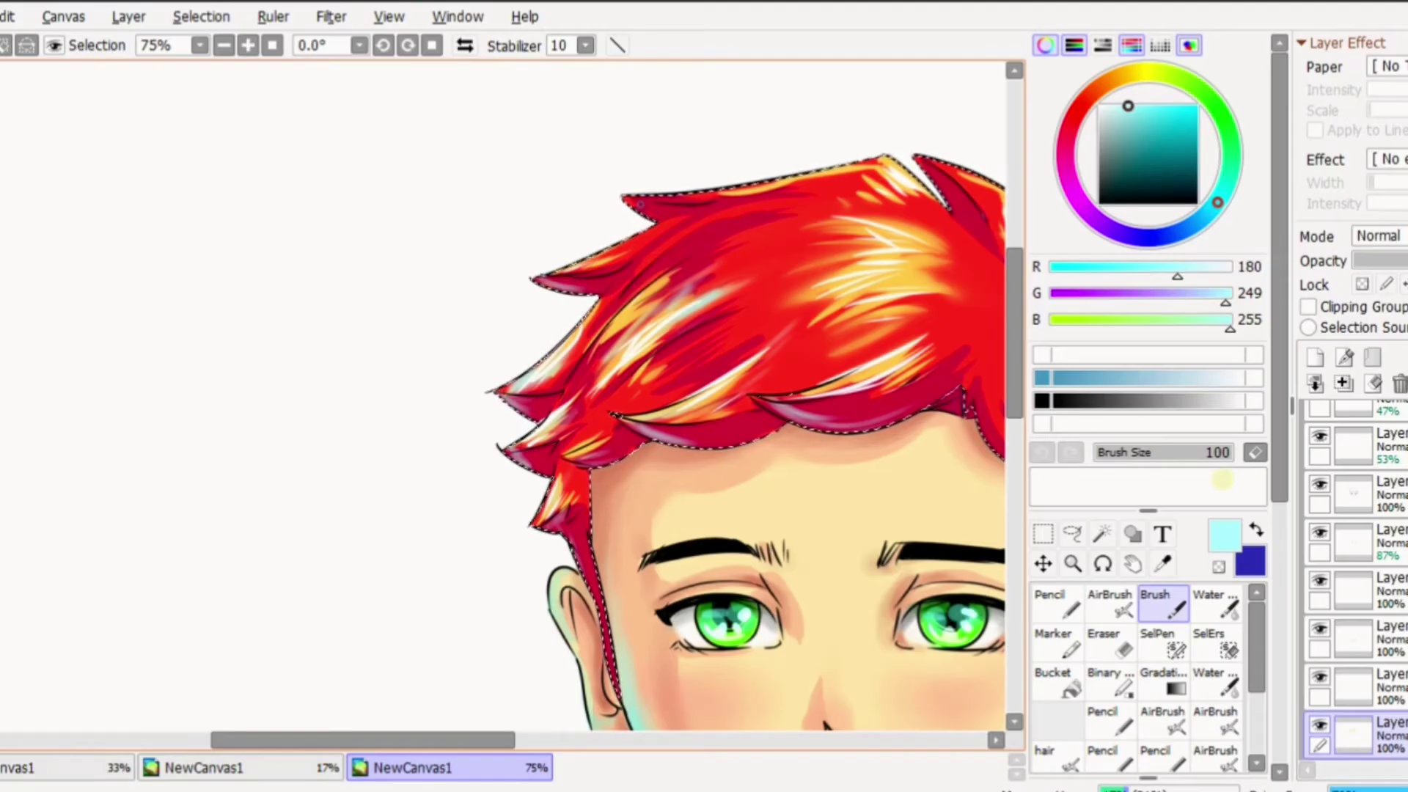
left_click_drag(411, 741, 475, 740)
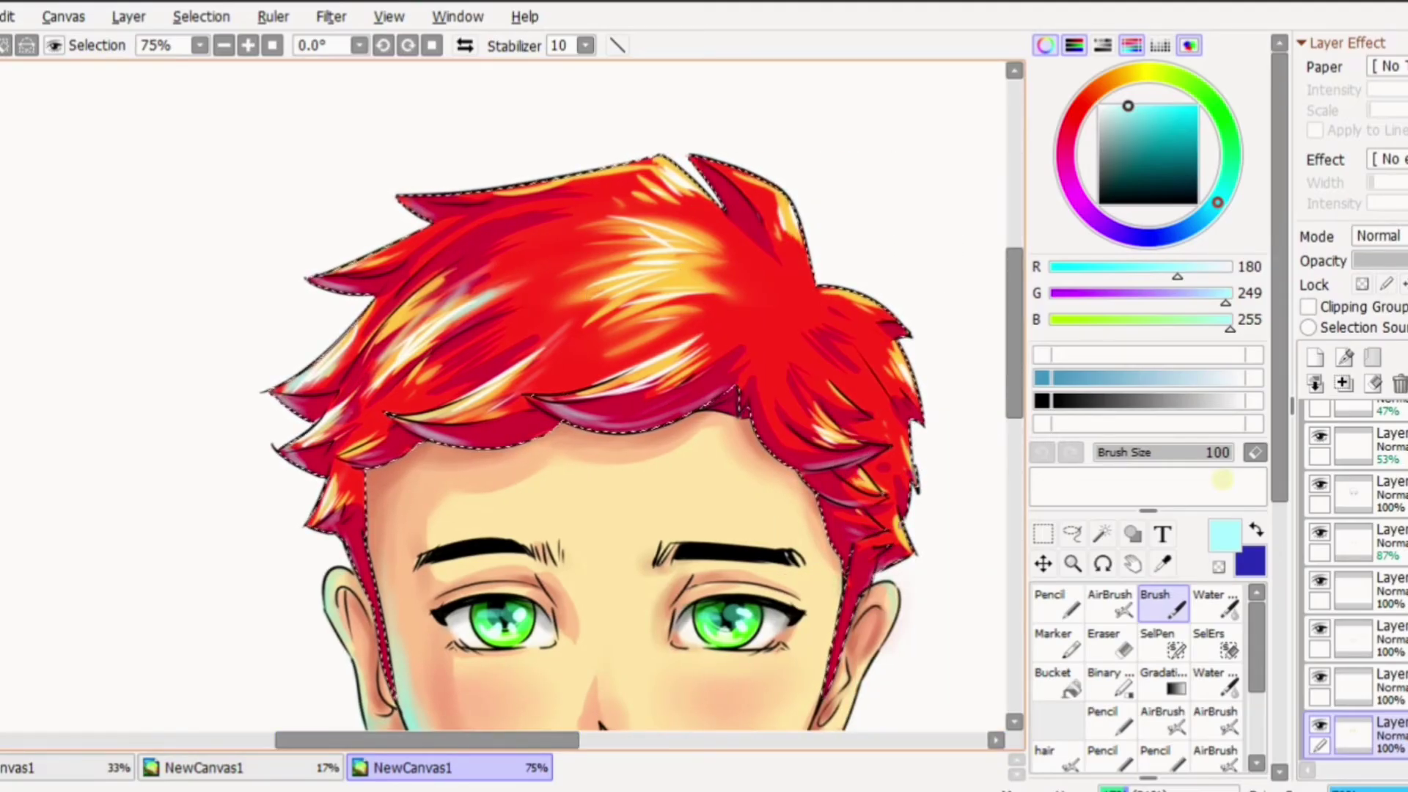
scroll(808, 364, "down", 3)
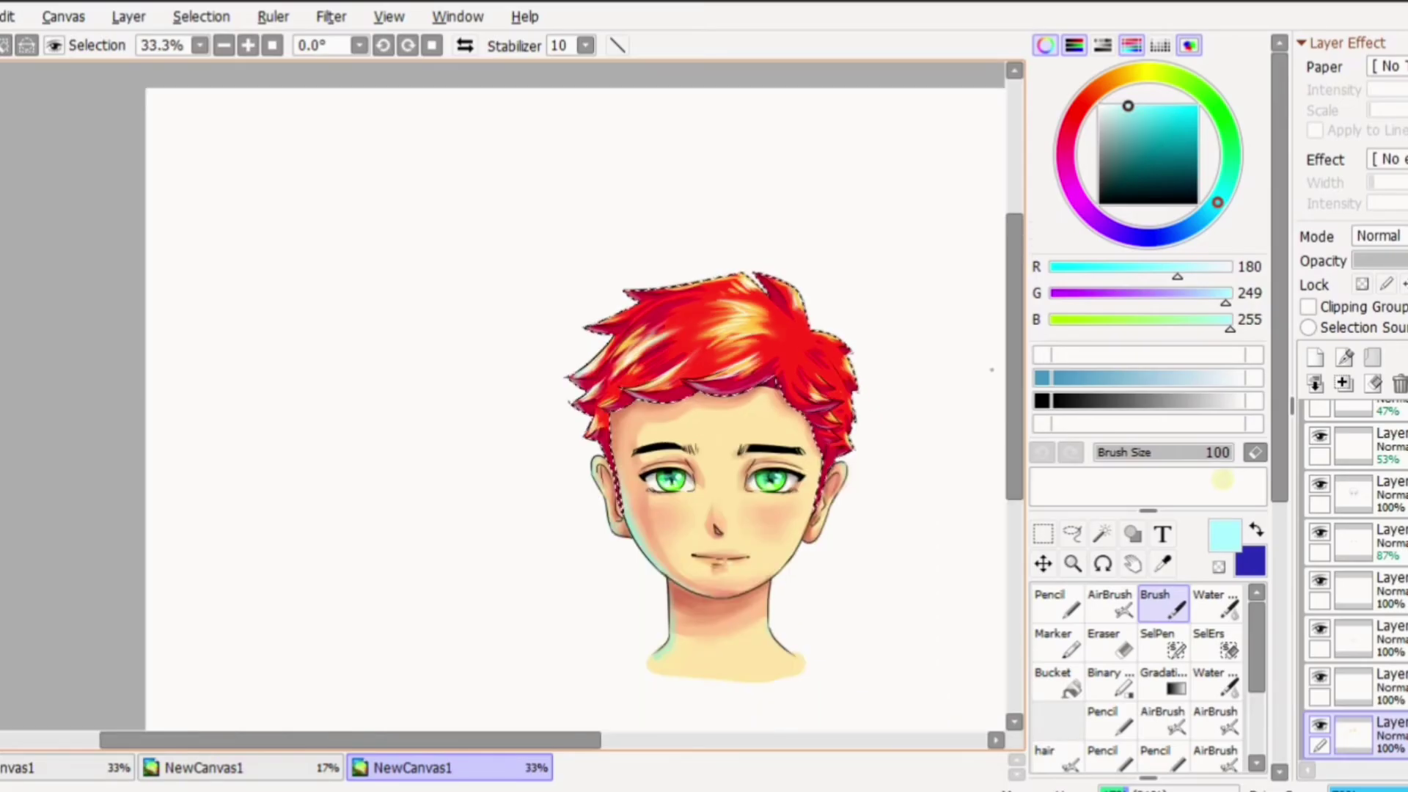
left_click_drag(1014, 365, 1014, 428)
key("ctrl+d")
Compare the hair with and without its highlights, and set the layer directly above the white highlights to 70% opacity
scroll(1002, 446, "up", 1)
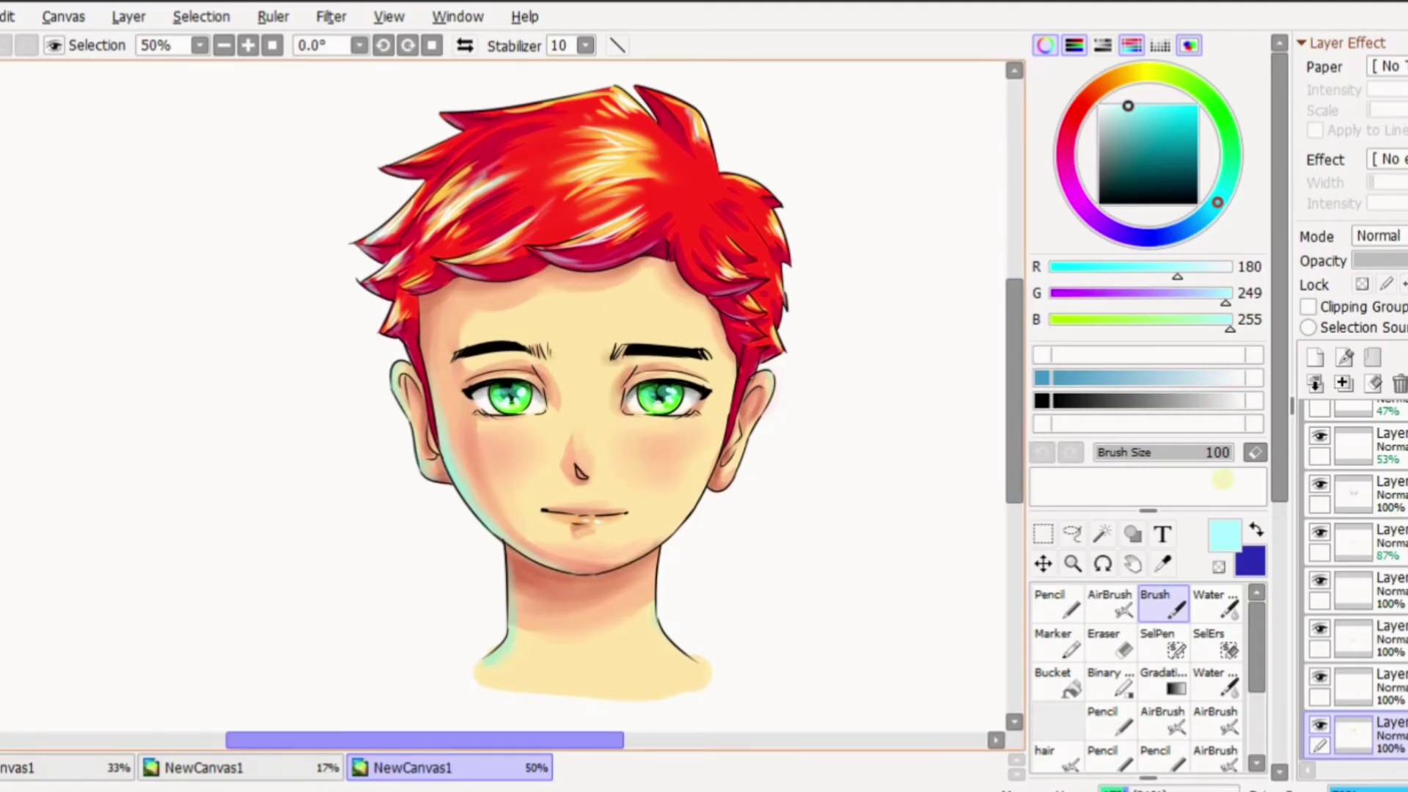
left_click_drag(455, 740, 502, 740)
scroll(1353, 580, "down", 6)
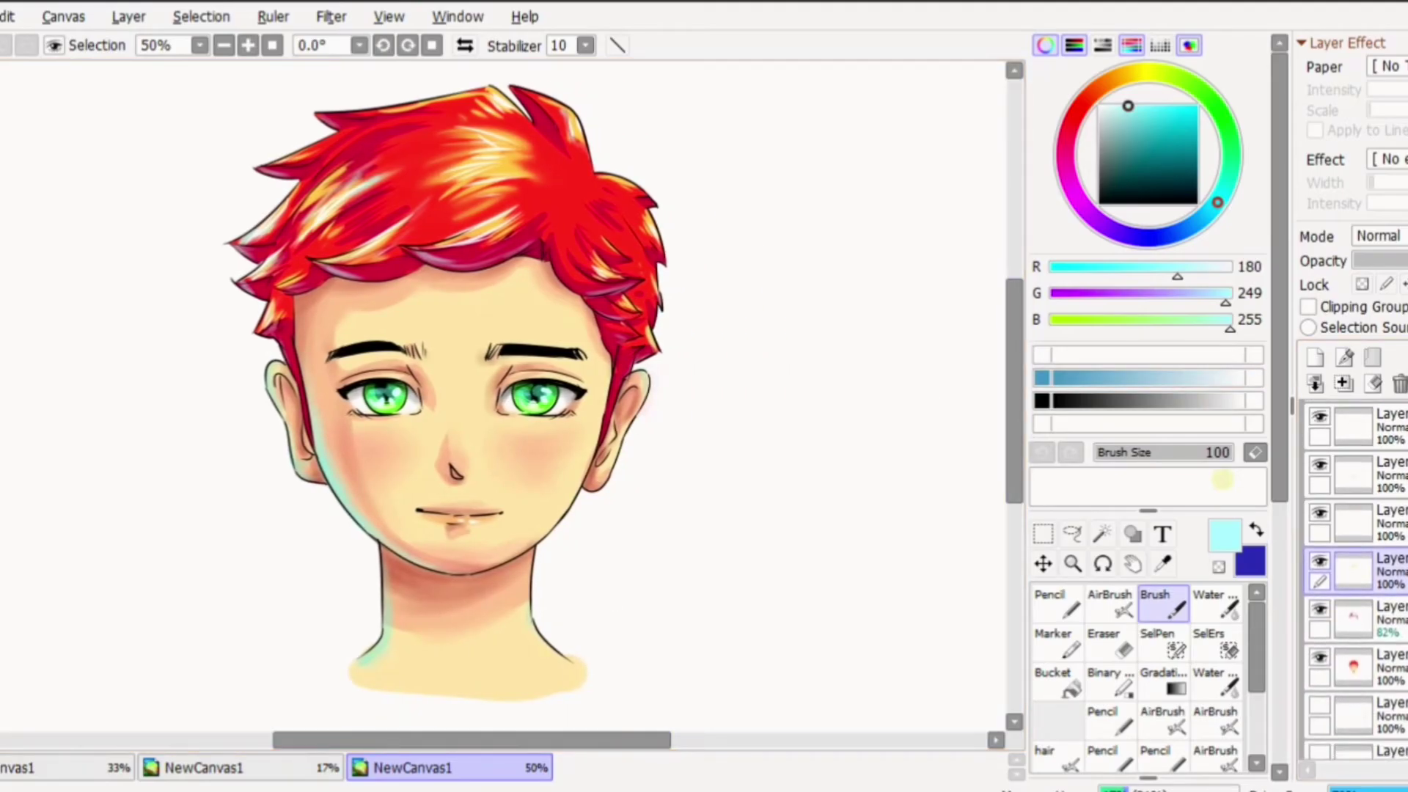
scroll(996, 456, "up", 1)
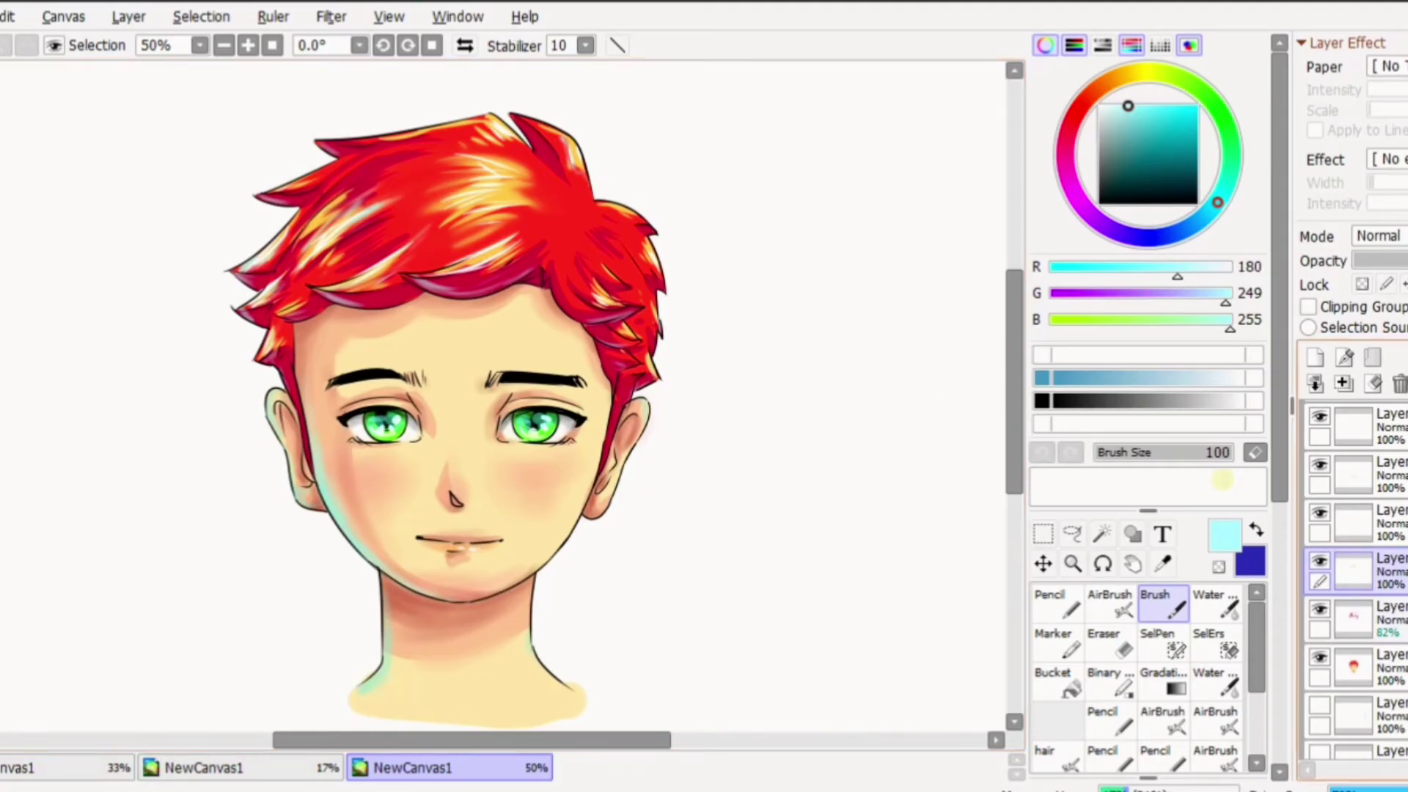
scroll(1320, 580, "down", 2)
scroll(1320, 579, "up", 2)
left_click(1320, 579)
left_click(1319, 578)
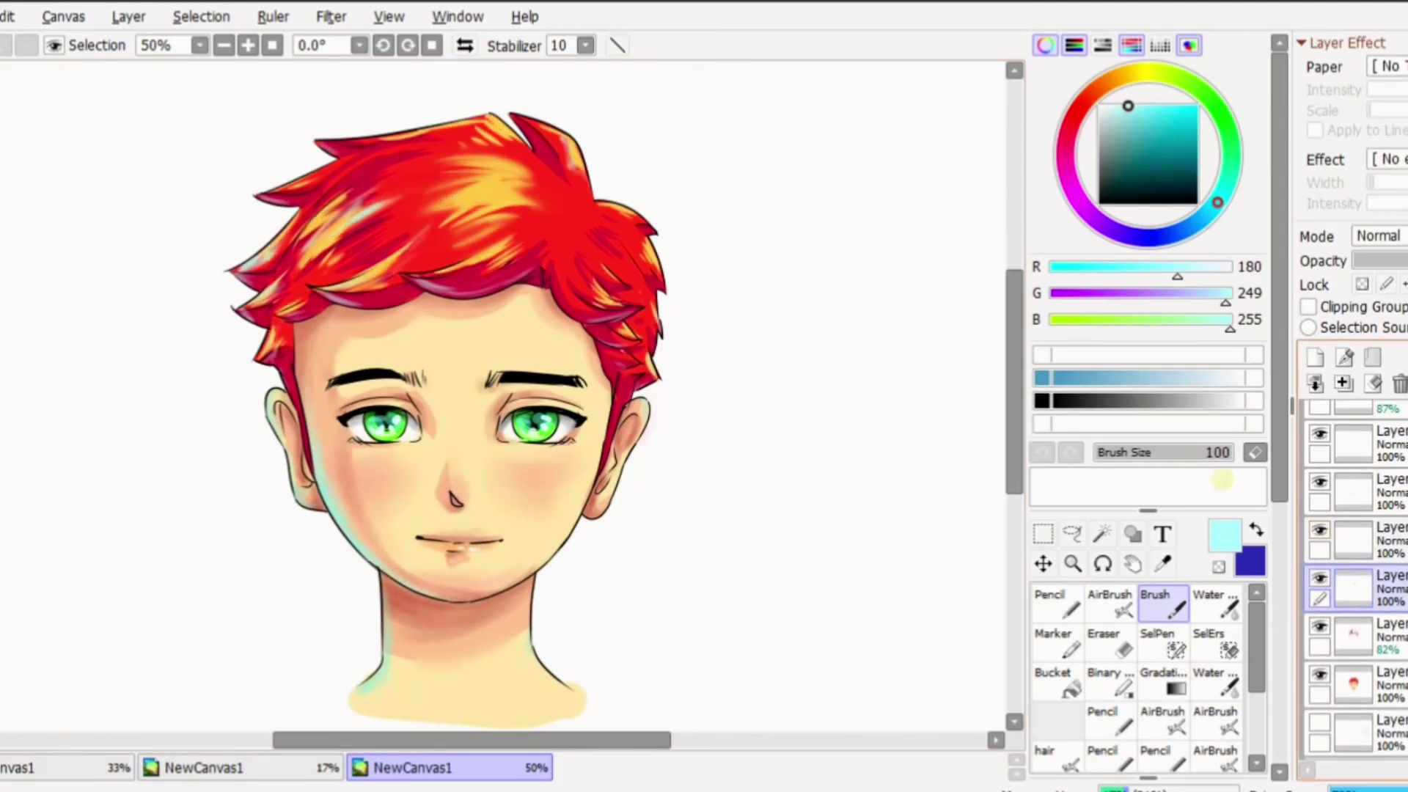
left_click(1379, 492)
left_click_drag(1404, 261, 1396, 260)
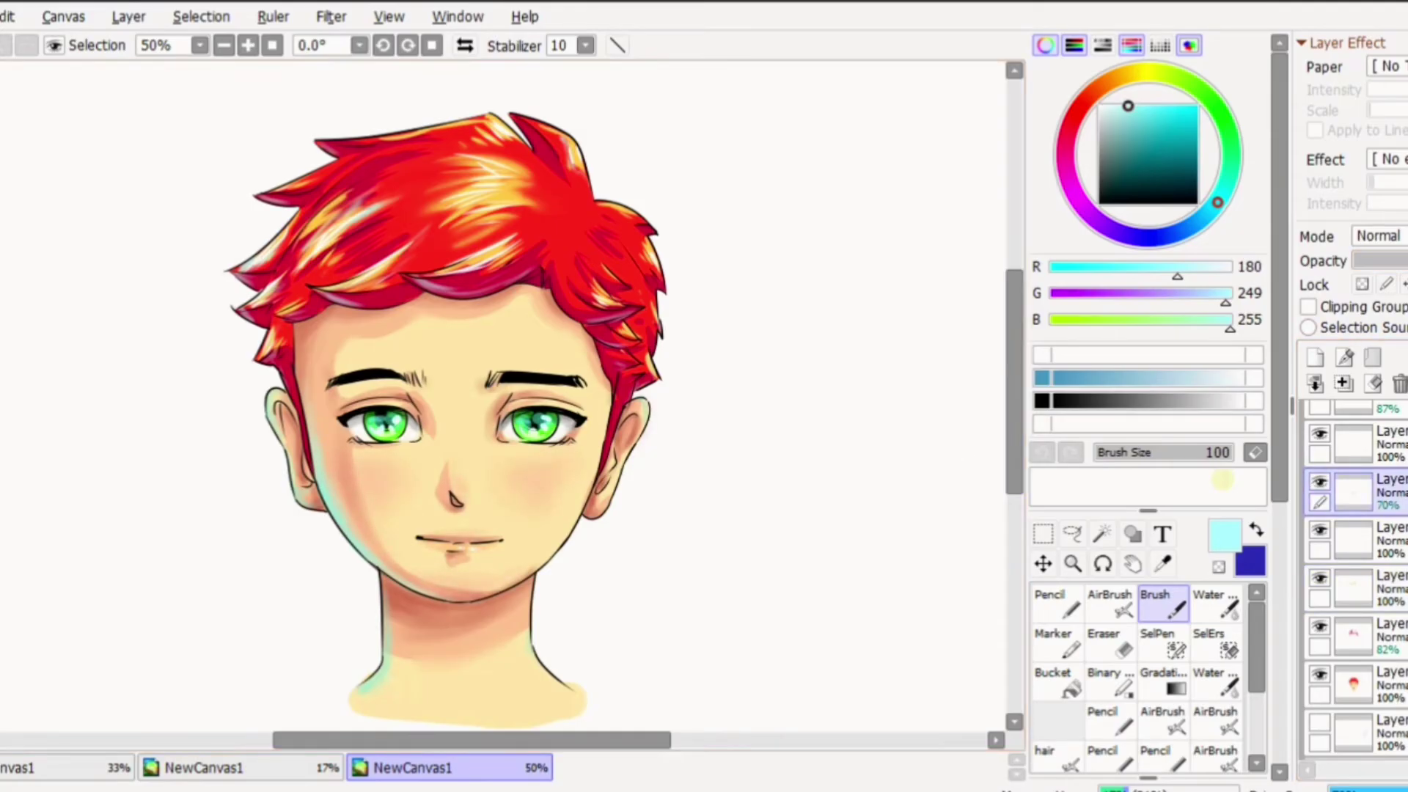
Add a new layer above the Shine layer and brush a white highlight, RGB 255, 255, 255, onto the nose
left_click_drag(1014, 344, 1014, 380)
right_click(996, 381)
scroll(1357, 473, "up", 3)
left_click(1379, 473)
left_click(1315, 358)
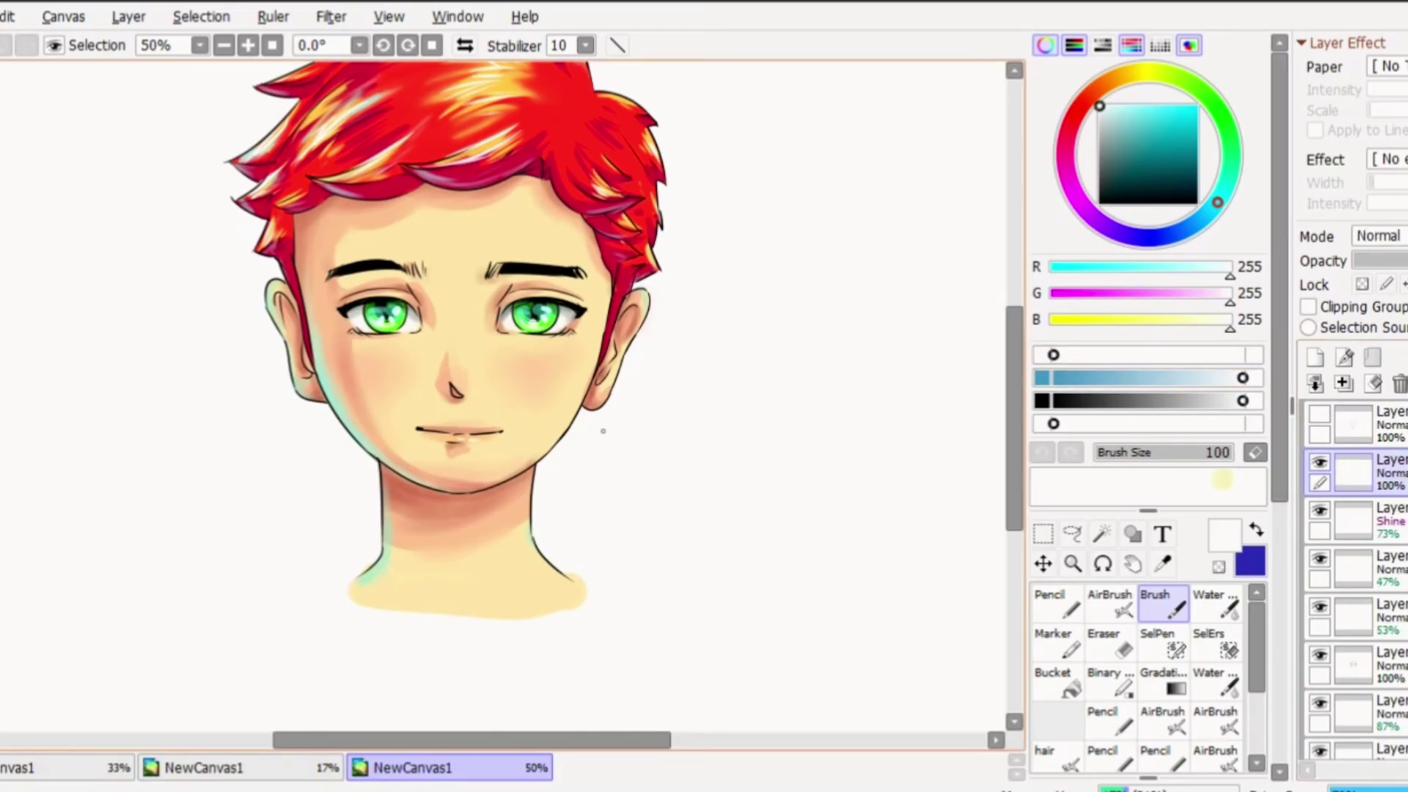
scroll(595, 362, "up", 1)
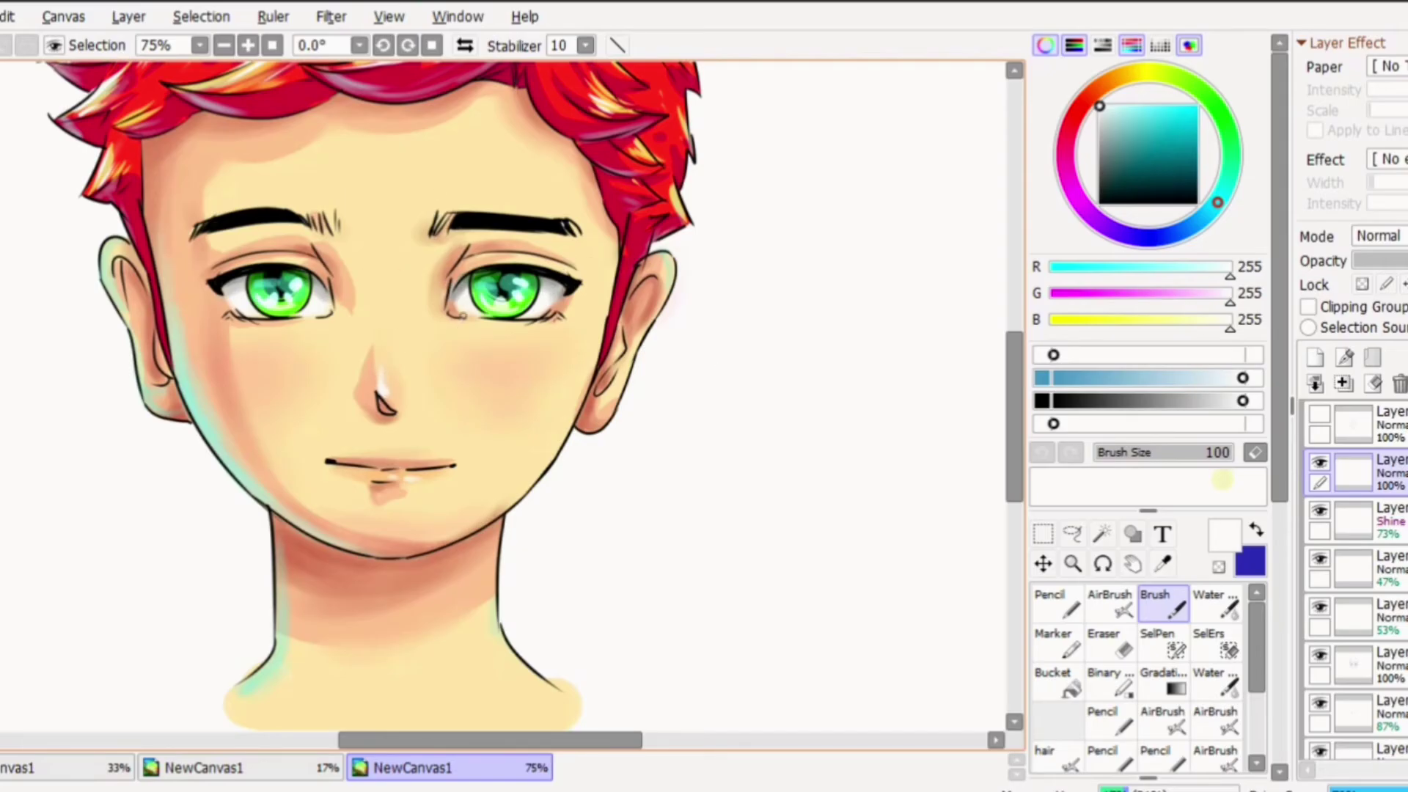
Delete the new layer above the Shine layer, and add a new layer directly above the portrait's base colours
left_click(1400, 383)
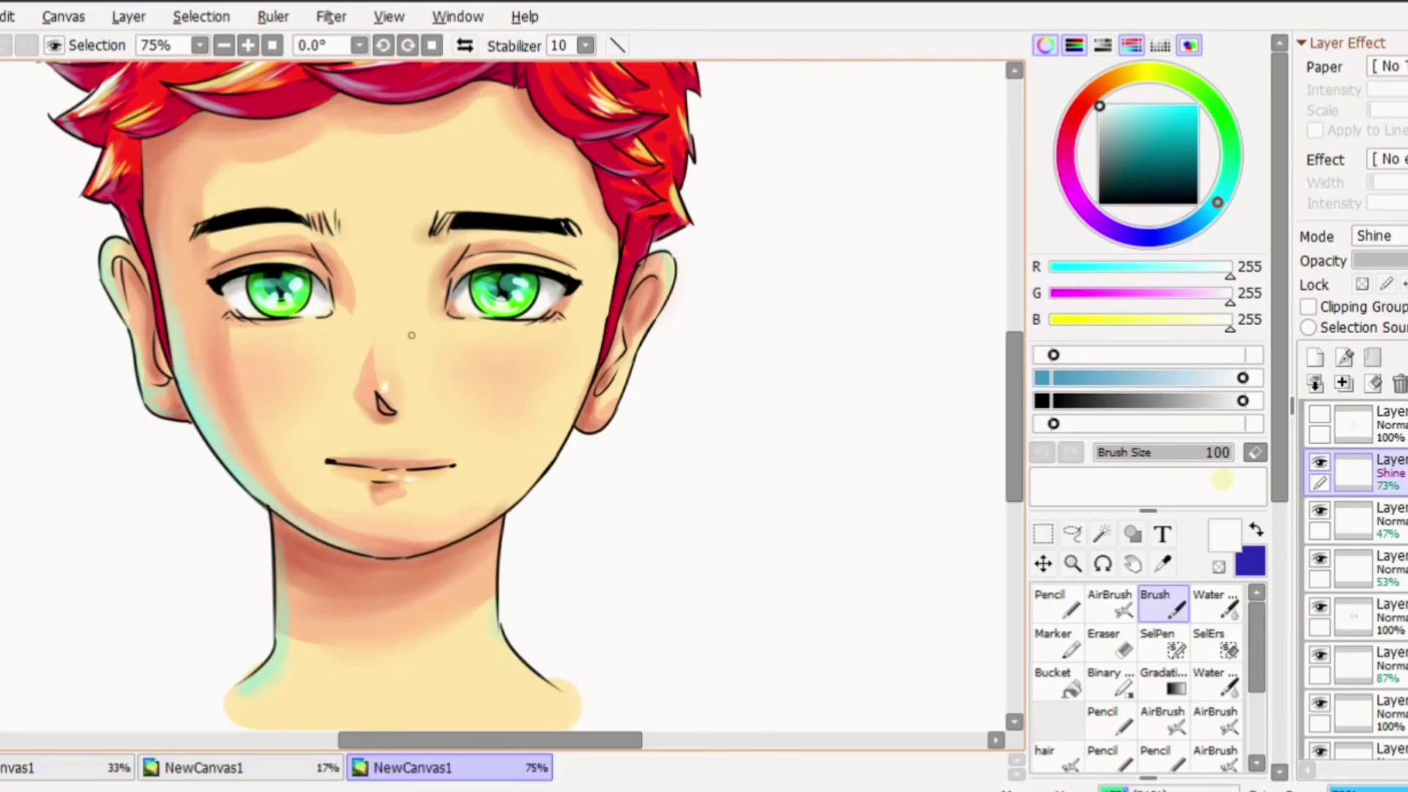
scroll(937, 407, "down", 2)
scroll(997, 347, "up", 3)
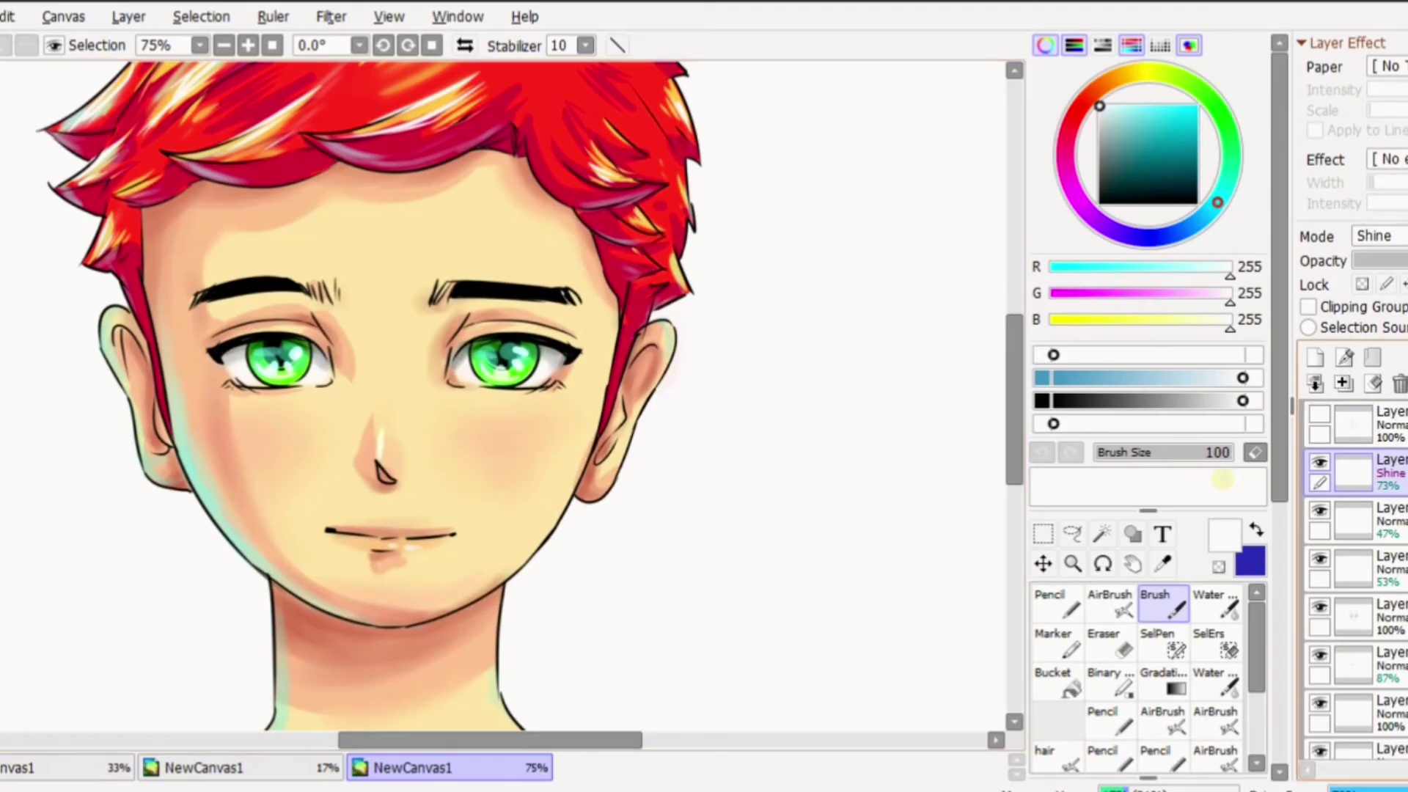
scroll(1353, 587, "down", 5)
left_click(1320, 626)
left_click(1320, 626)
left_click(1387, 637)
left_click(1315, 358)
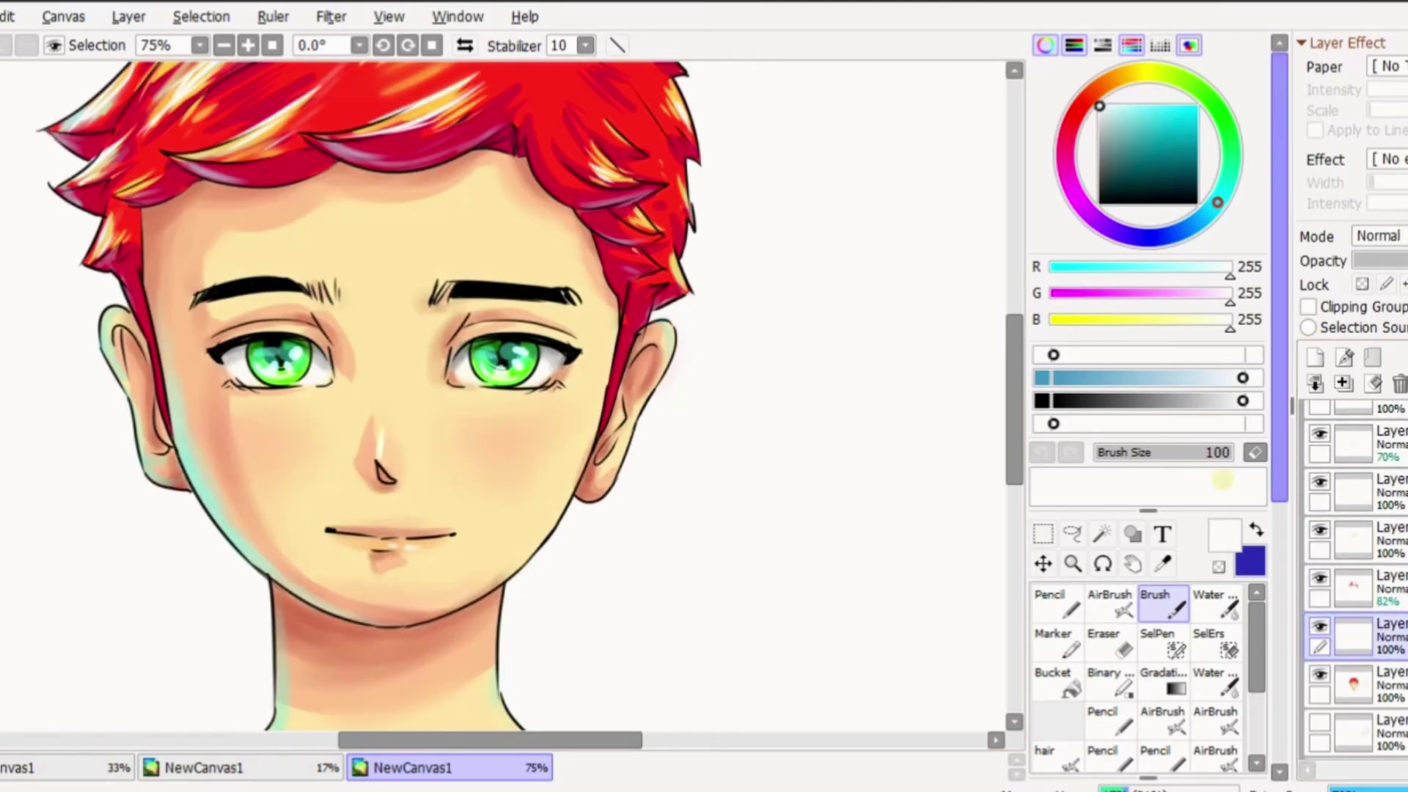
Sample the iris green, RGB 0, 160, 22, and pencil it onto the irises
left_click(1163, 564)
left_click(514, 376)
left_click(527, 358)
left_click(488, 353)
left_click(1058, 603)
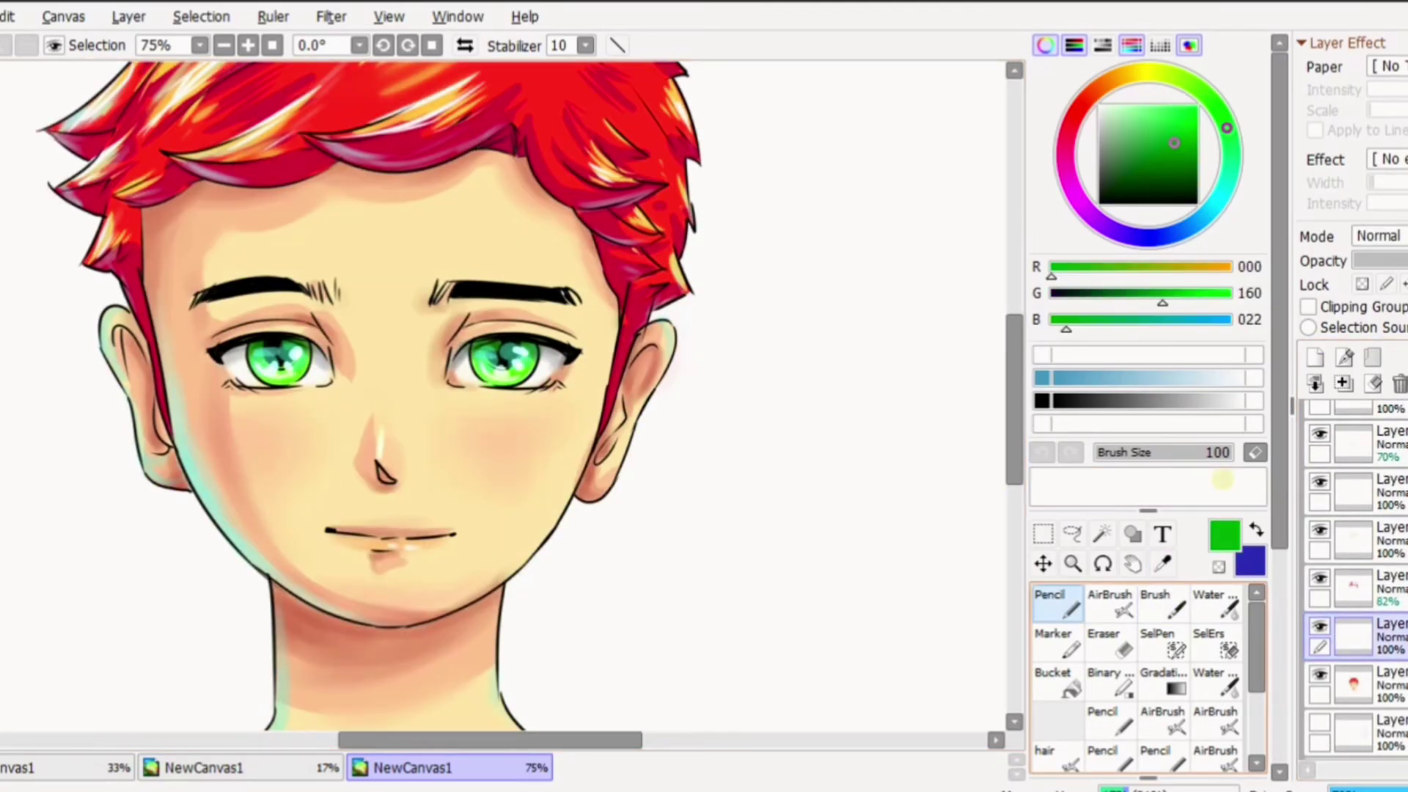
scroll(516, 352, "up", 1)
left_click_drag(167, 343, 178, 388)
left_click_drag(234, 346, 229, 376)
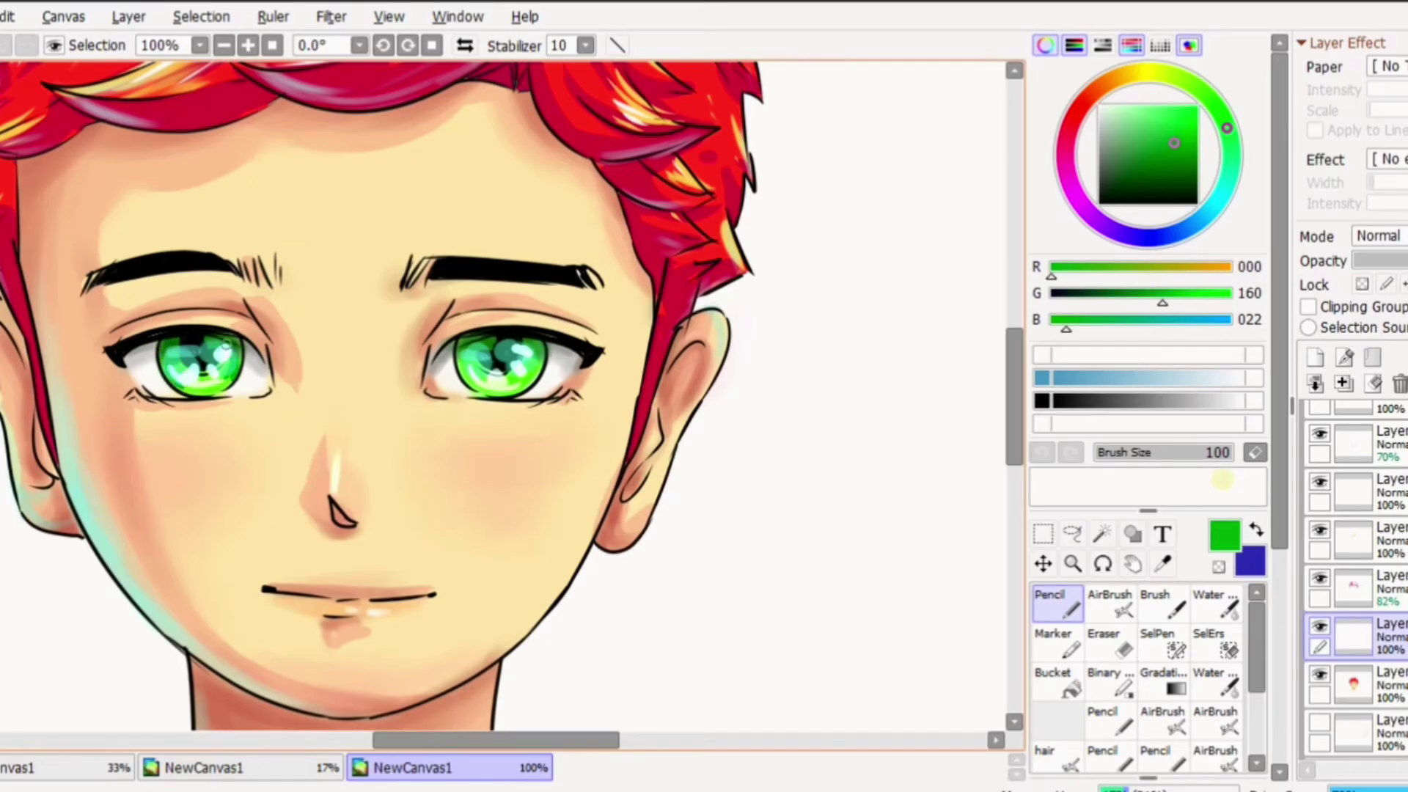
Brush green accents into one iris and pale yellow, RGB 253, 255, 106, into the lower part of the other
left_click(1163, 563)
mouse_move(463, 373)
left_mouse_down()
mouse_move(460, 346)
mouse_move(519, 395)
left_mouse_up()
left_click(1163, 603)
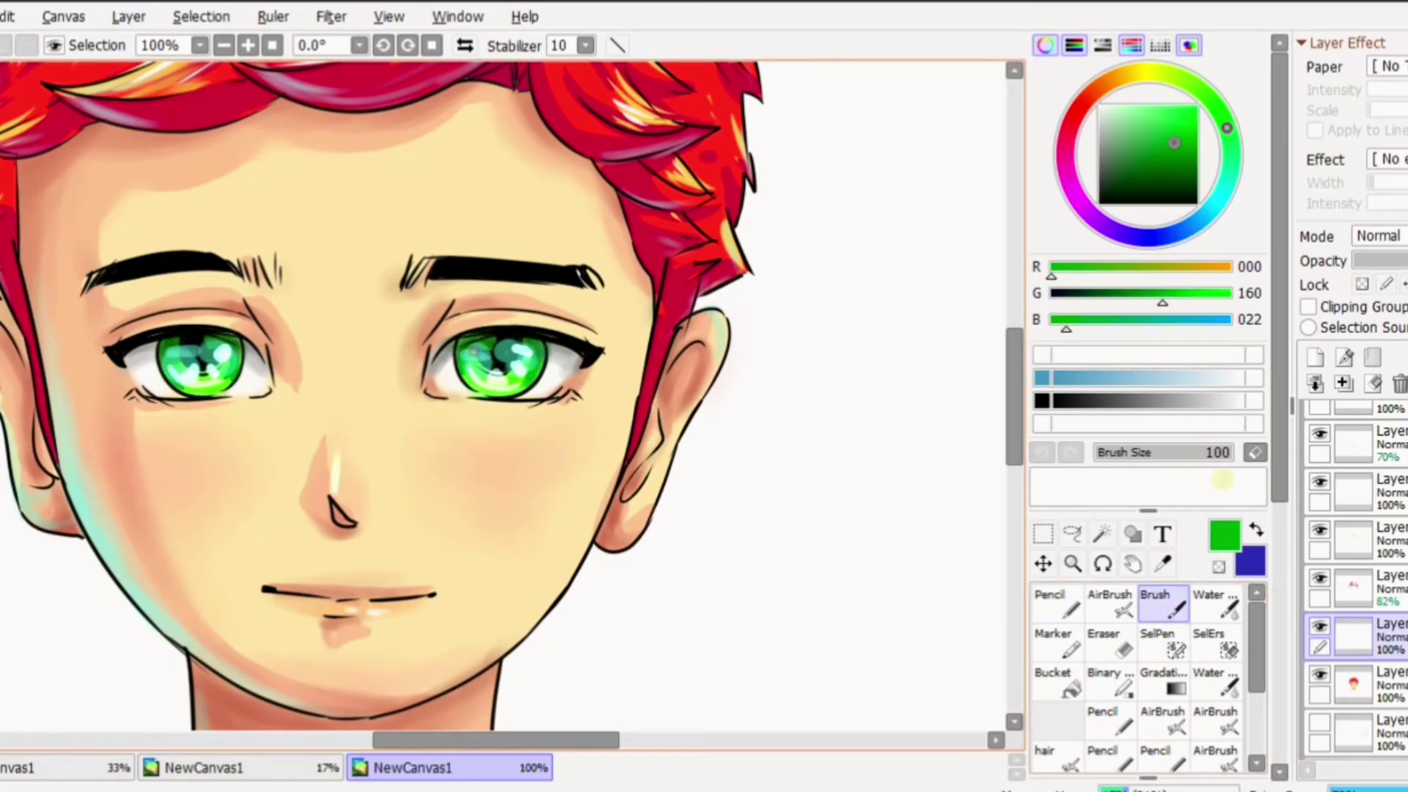
left_click_drag(233, 360, 217, 388)
right_click(1223, 480)
left_click_drag(487, 385, 532, 372)
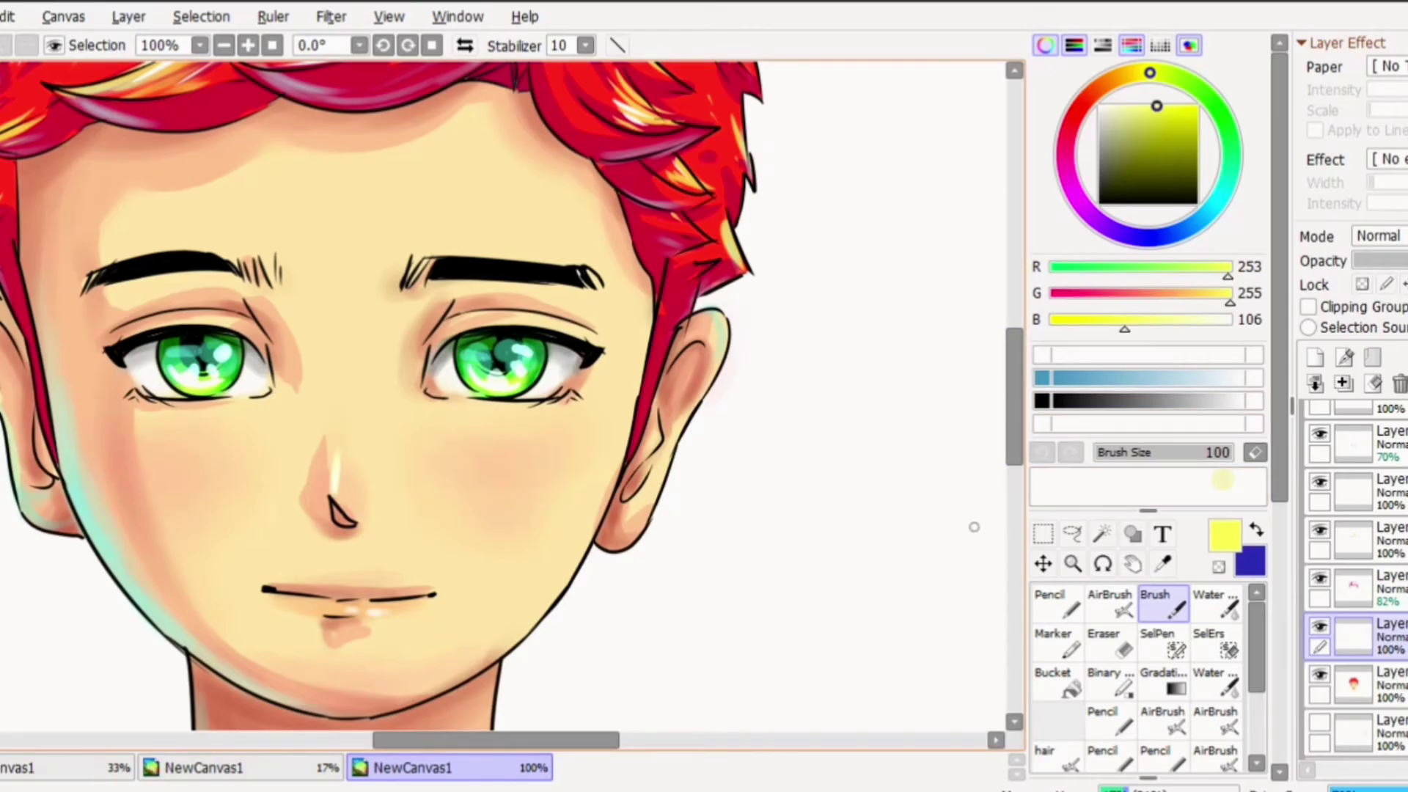
Lock the line art layer's transparency and recolour the brows, eye lines and face and neck outlines brown, RGB 115, 51, 0
scroll(930, 554, "down", 2)
left_click_drag(1014, 370, 1015, 389)
left_click_drag(402, 740, 481, 740)
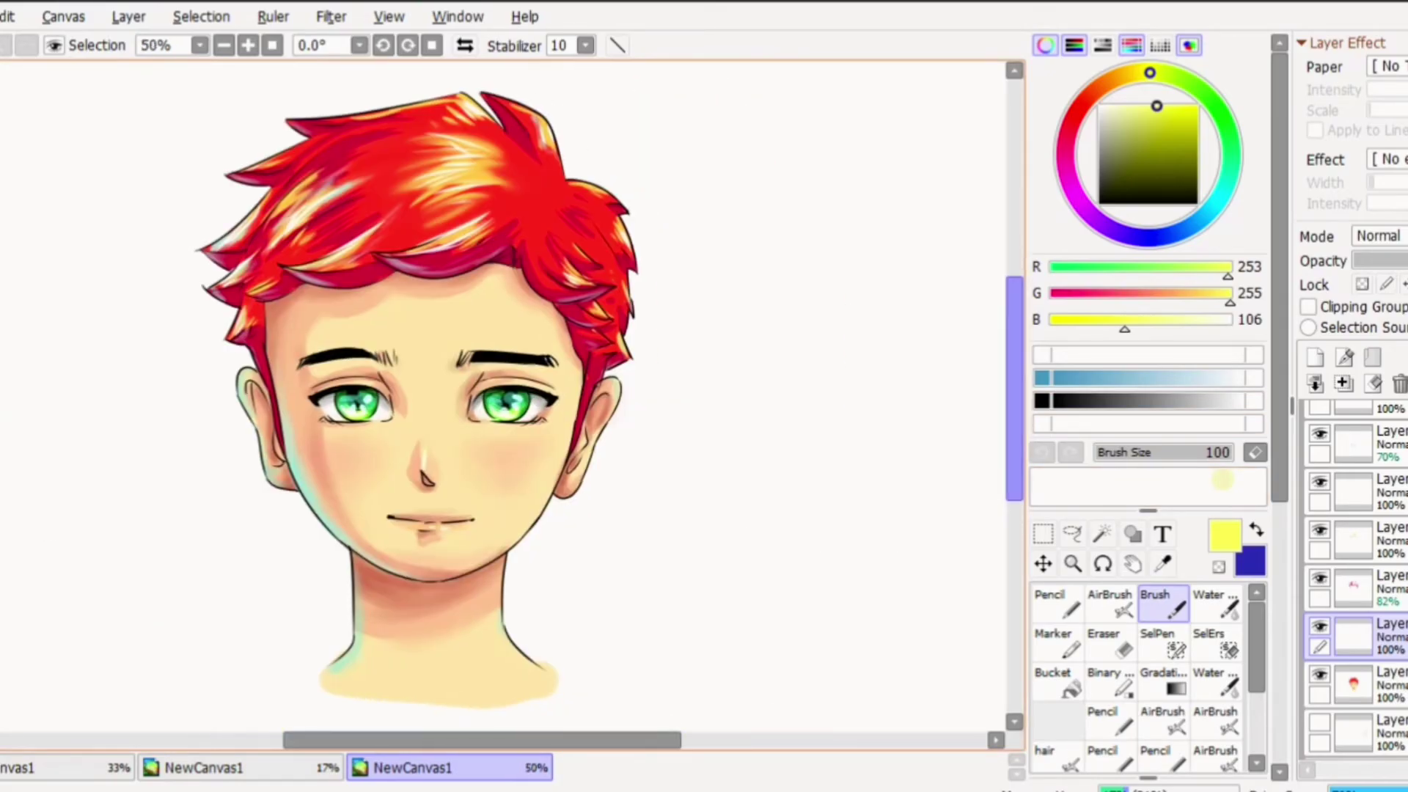
left_click_drag(1015, 389, 1014, 382)
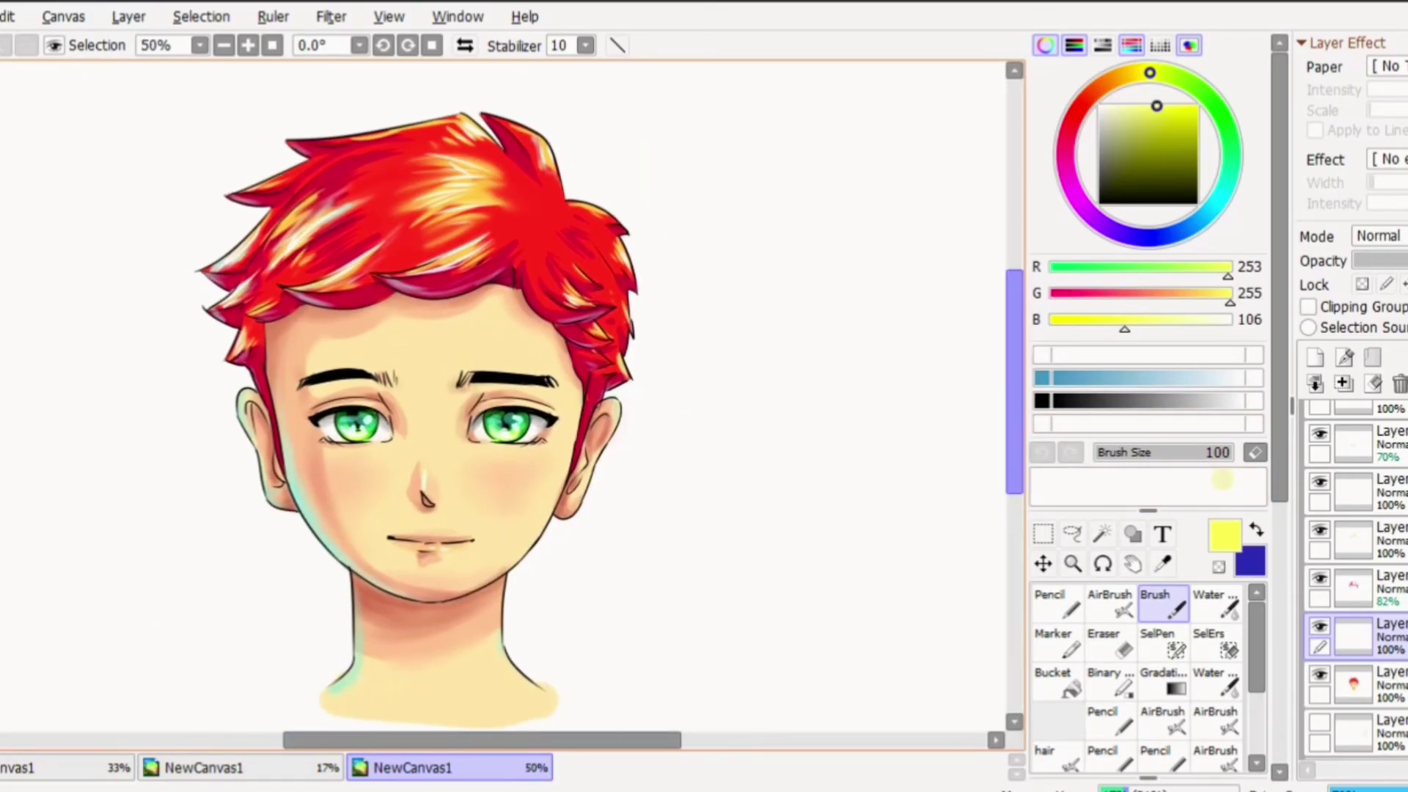
scroll(1353, 558, "up", 3)
left_click(1379, 557)
left_click(1362, 285)
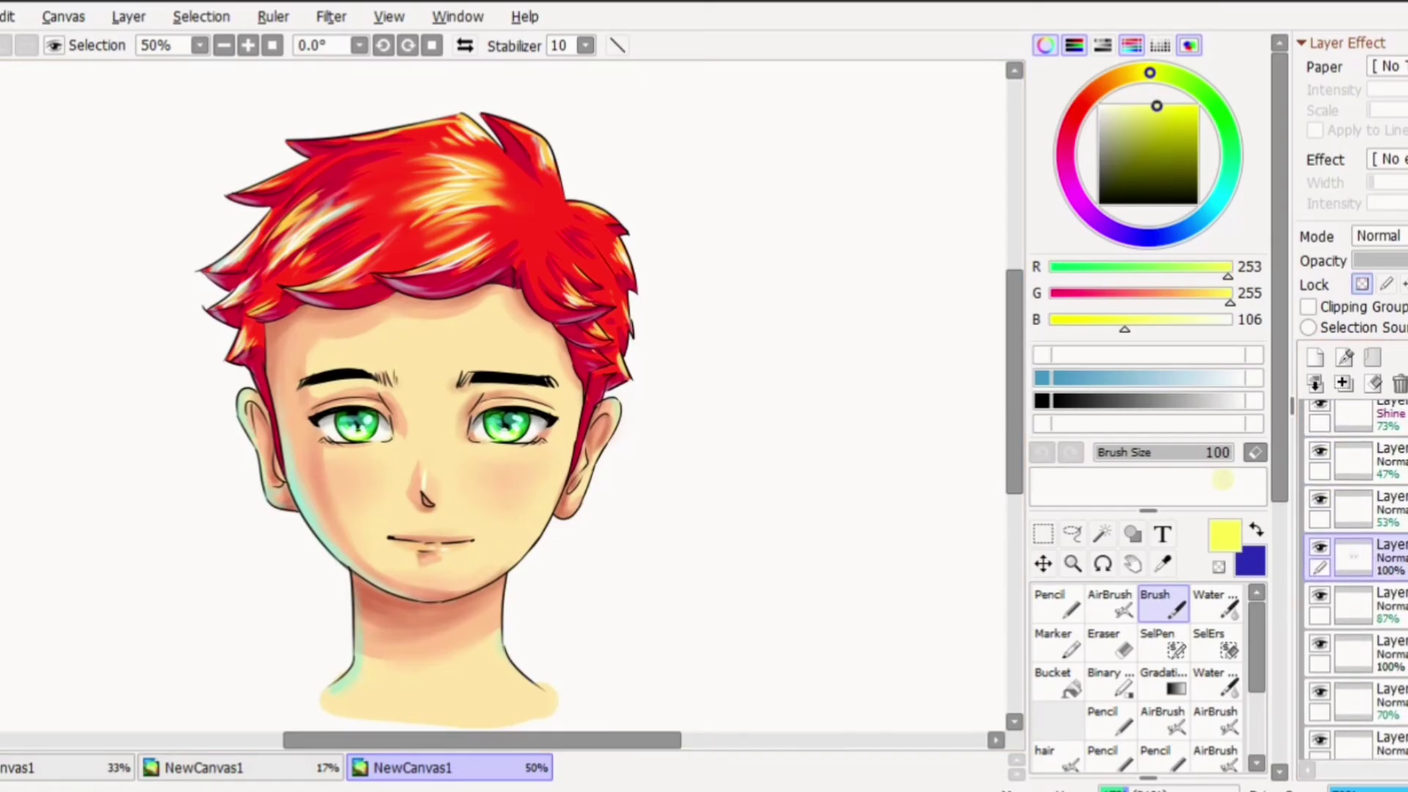
left_click(1108, 84)
left_click(1157, 159)
left_click(1054, 603)
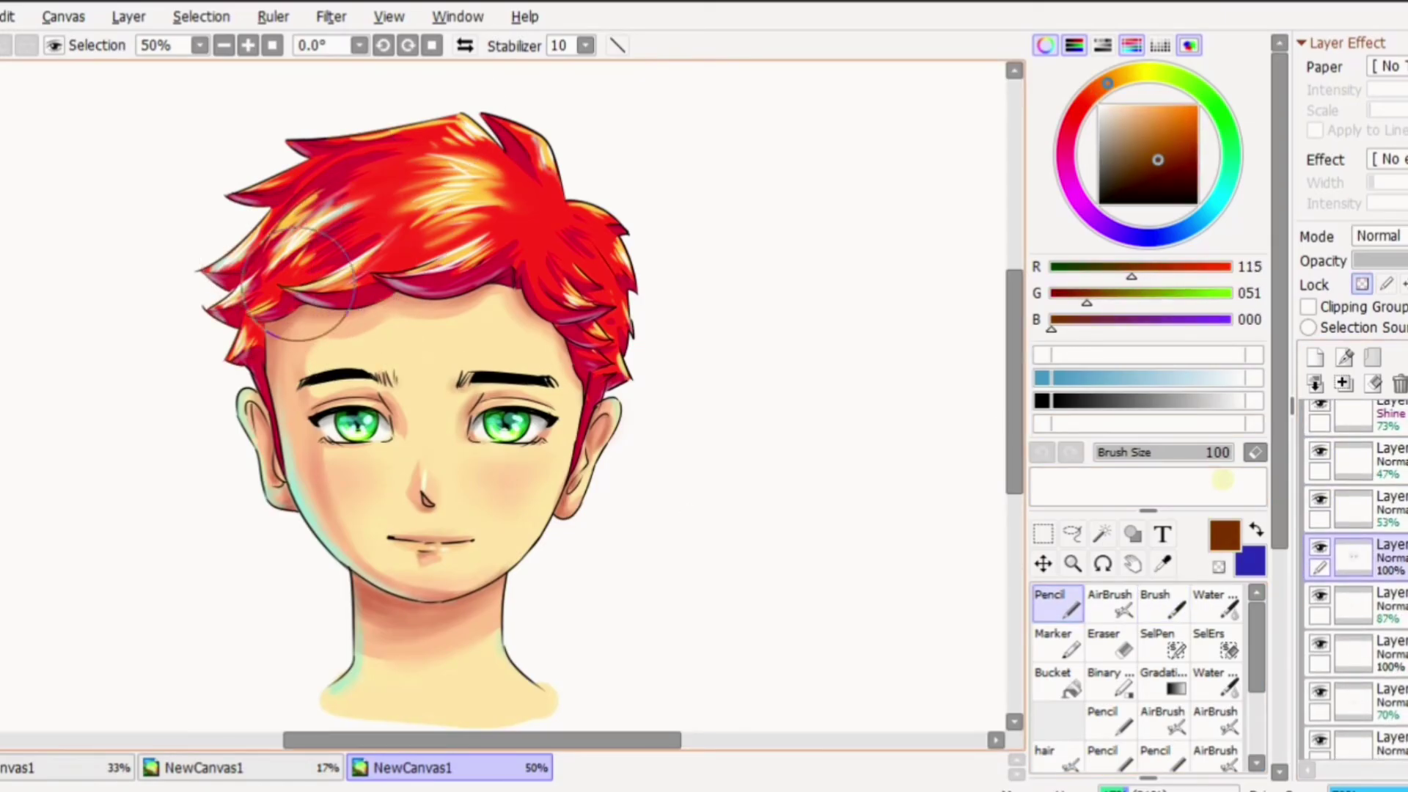
left_click_drag(308, 380, 392, 377)
left_click_drag(546, 670, 404, 320)
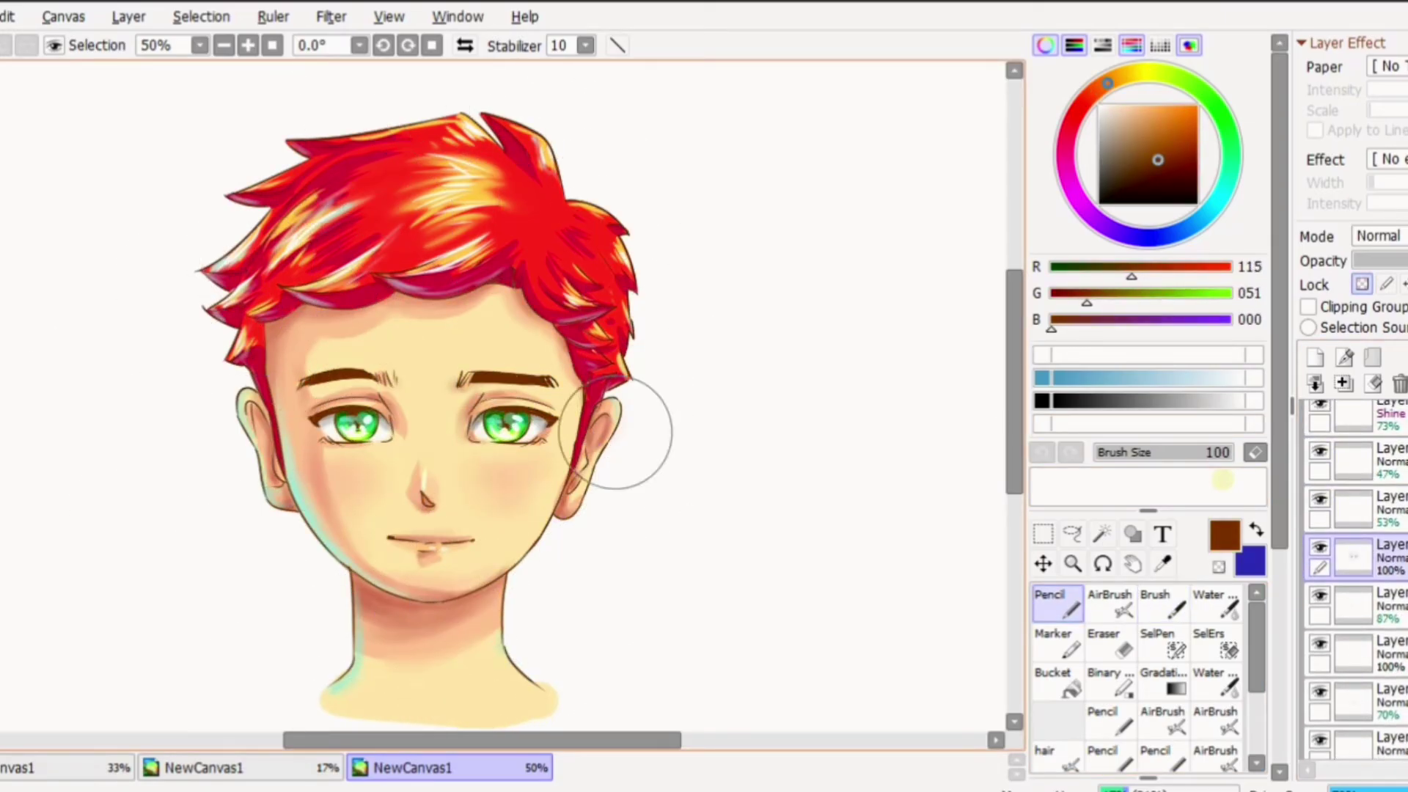
Recolour the eyebrow and eye lines in dark brown, RGB 46, 0, 0, followed by a lighter brown, RGB 106, 36, 0
left_click(1162, 170)
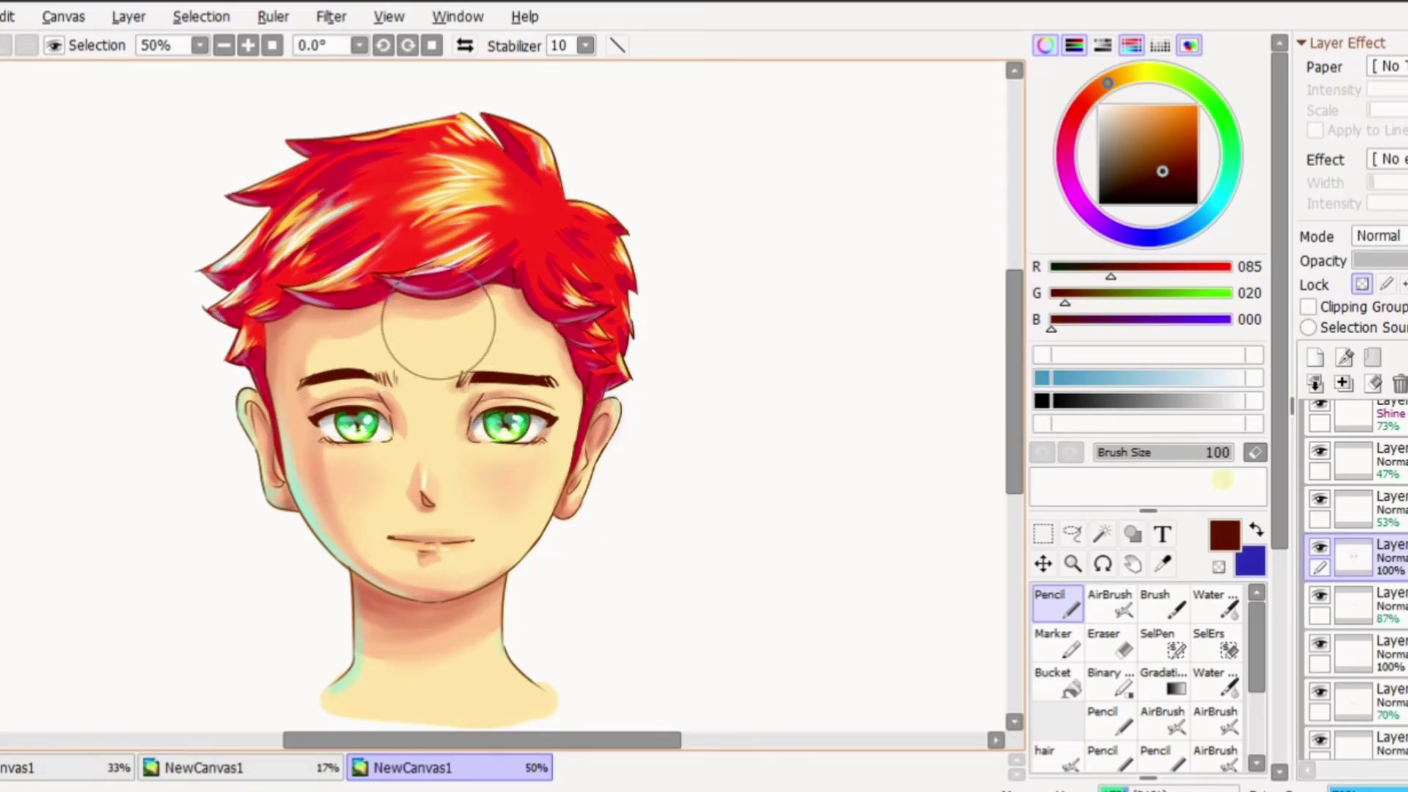
scroll(708, 242, "up", 1)
left_click(1173, 186)
left_click_drag(170, 438, 393, 459)
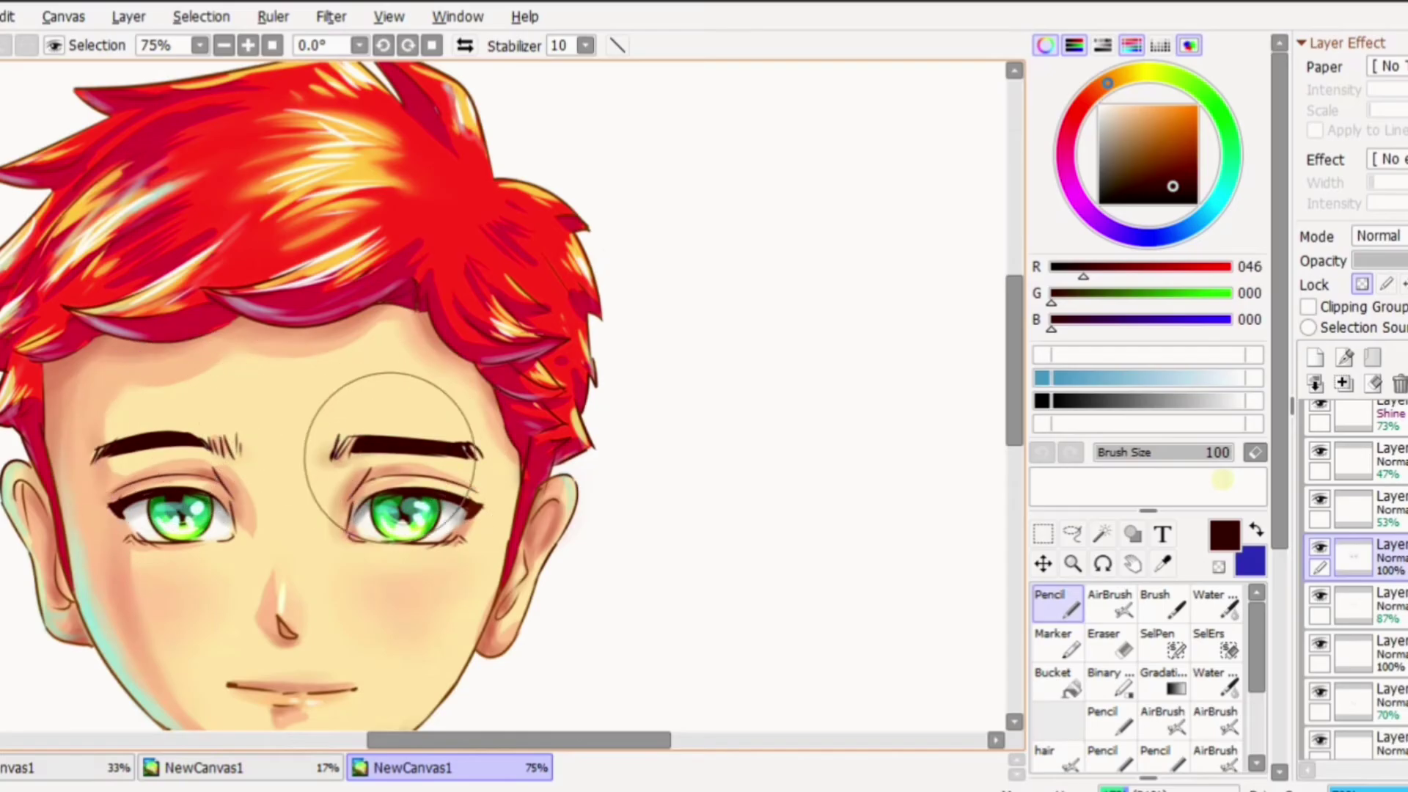
left_click(1173, 167)
left_click(220, 447, "alt")
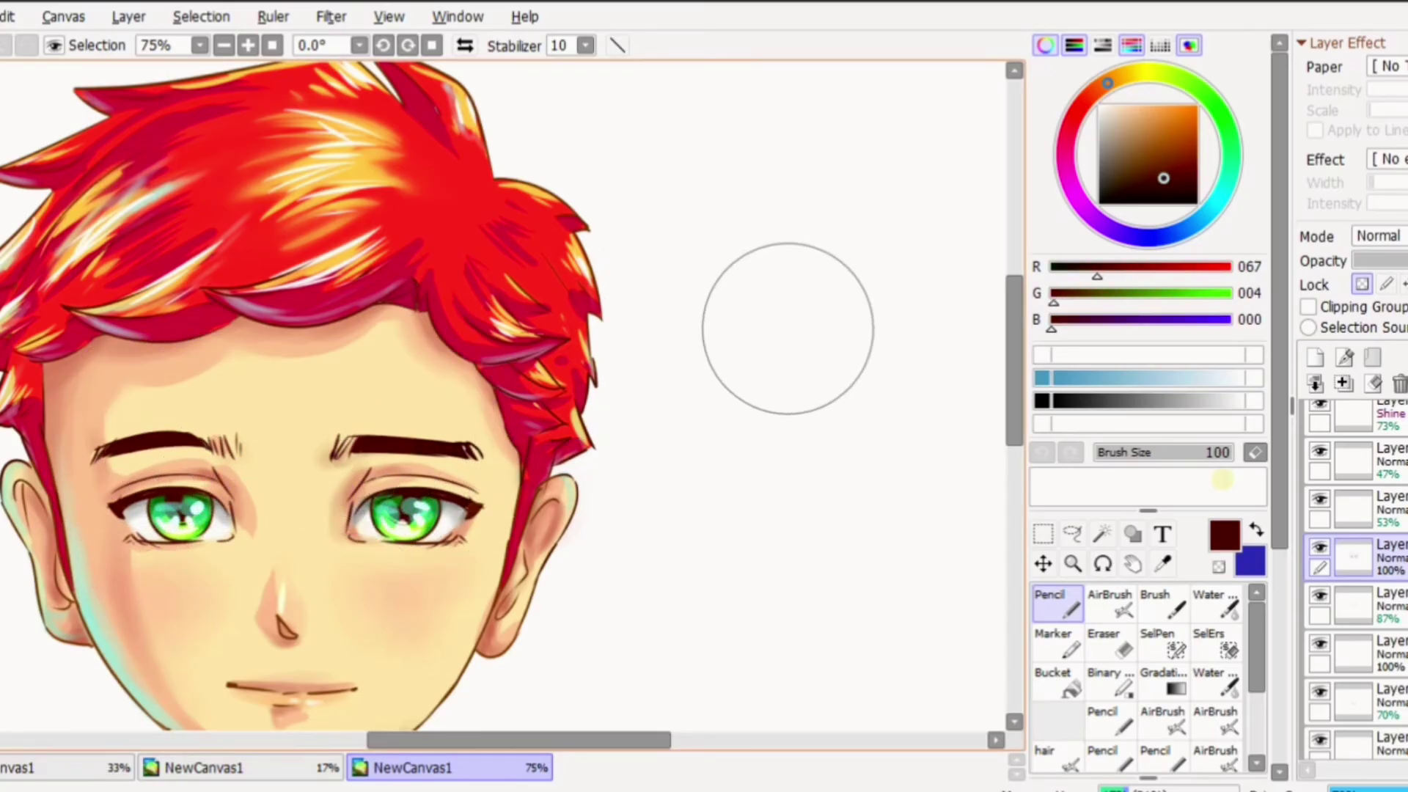
left_click(1168, 163)
mouse_move(177, 443)
left_mouse_down()
mouse_move(425, 495)
mouse_move(455, 477)
left_mouse_up()
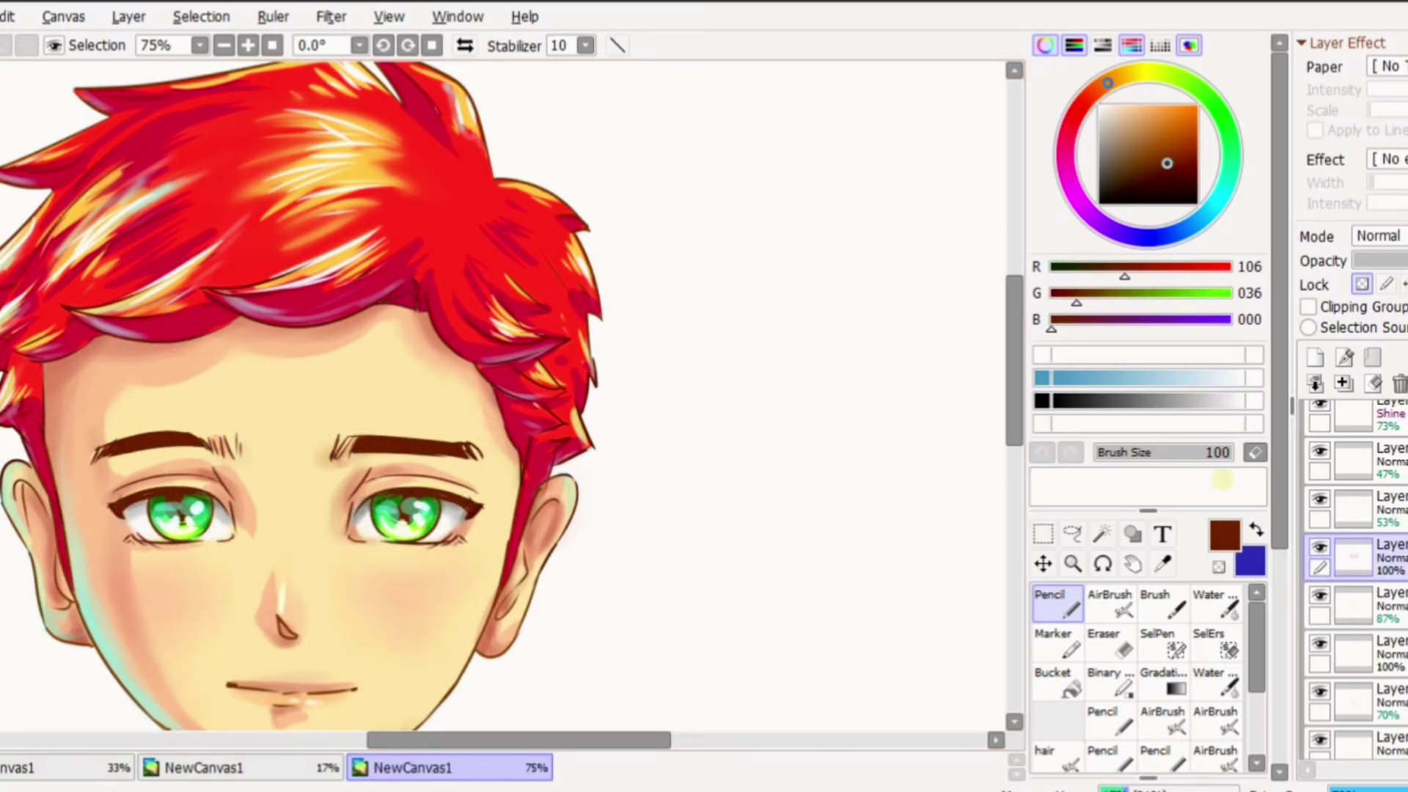
Brush dark red-brown, RGB 67, 0, 0, over the eyebrows, upper lash lines and eyelid creases
left_click(1163, 603)
left_click(1171, 178)
left_click(146, 450, "alt")
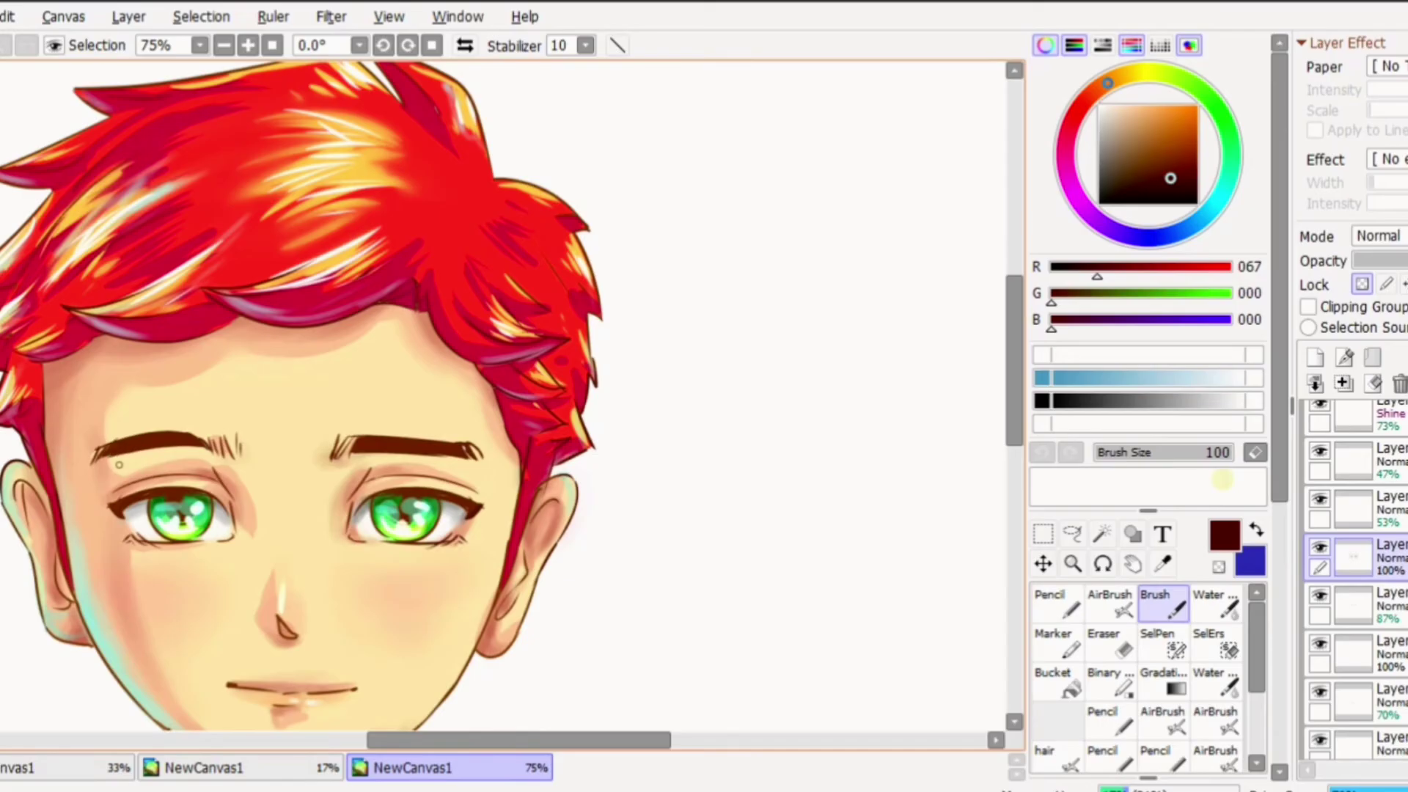
left_click_drag(118, 465, 204, 425)
left_click_drag(360, 442, 464, 448)
left_click_drag(125, 502, 212, 495)
left_click_drag(389, 495, 459, 499)
left_click_drag(147, 480, 216, 470)
left_click_drag(382, 480, 460, 486)
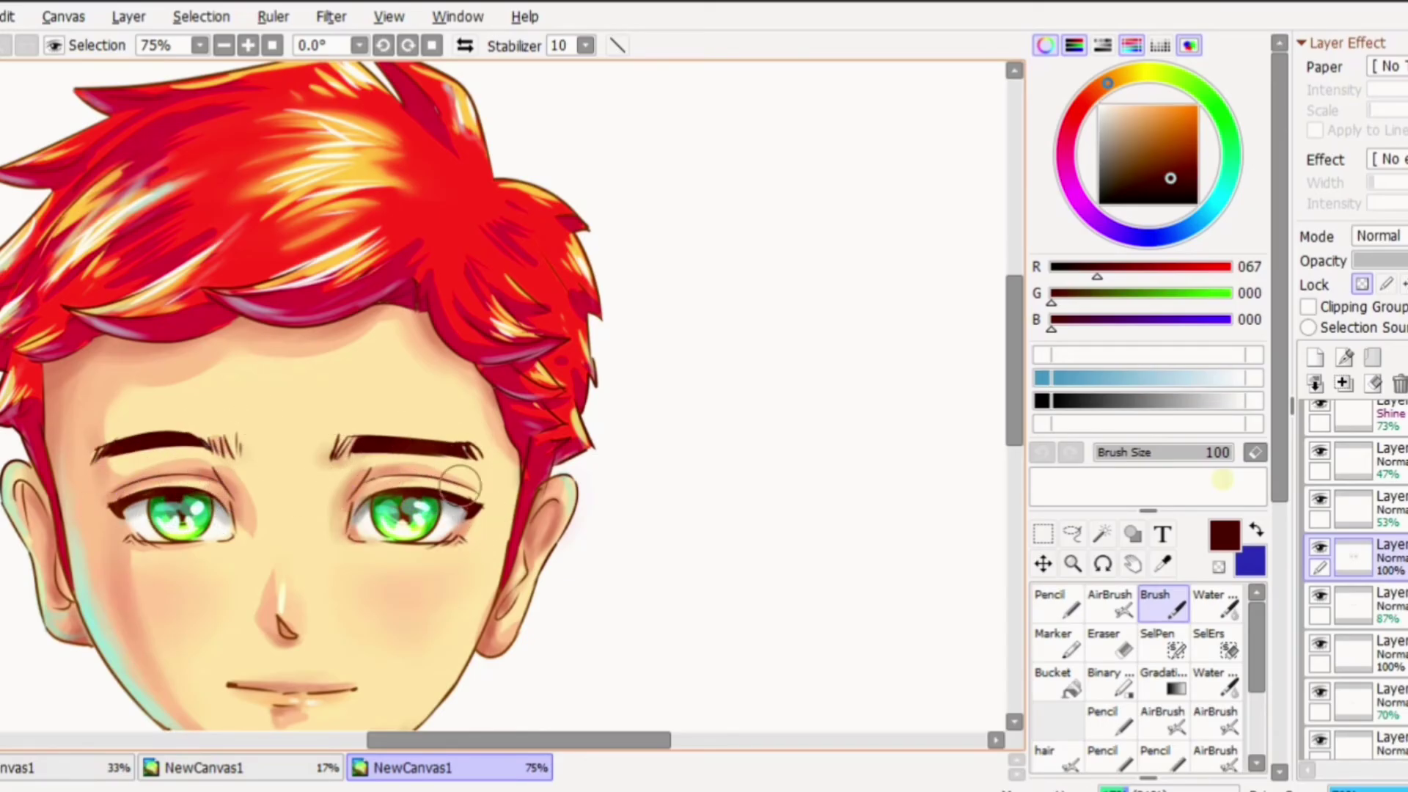
Set the brush colour to dark red, RGB 139, 0, 0, and zoom out to the whole portrait
left_click(1081, 106)
left_click(1175, 175)
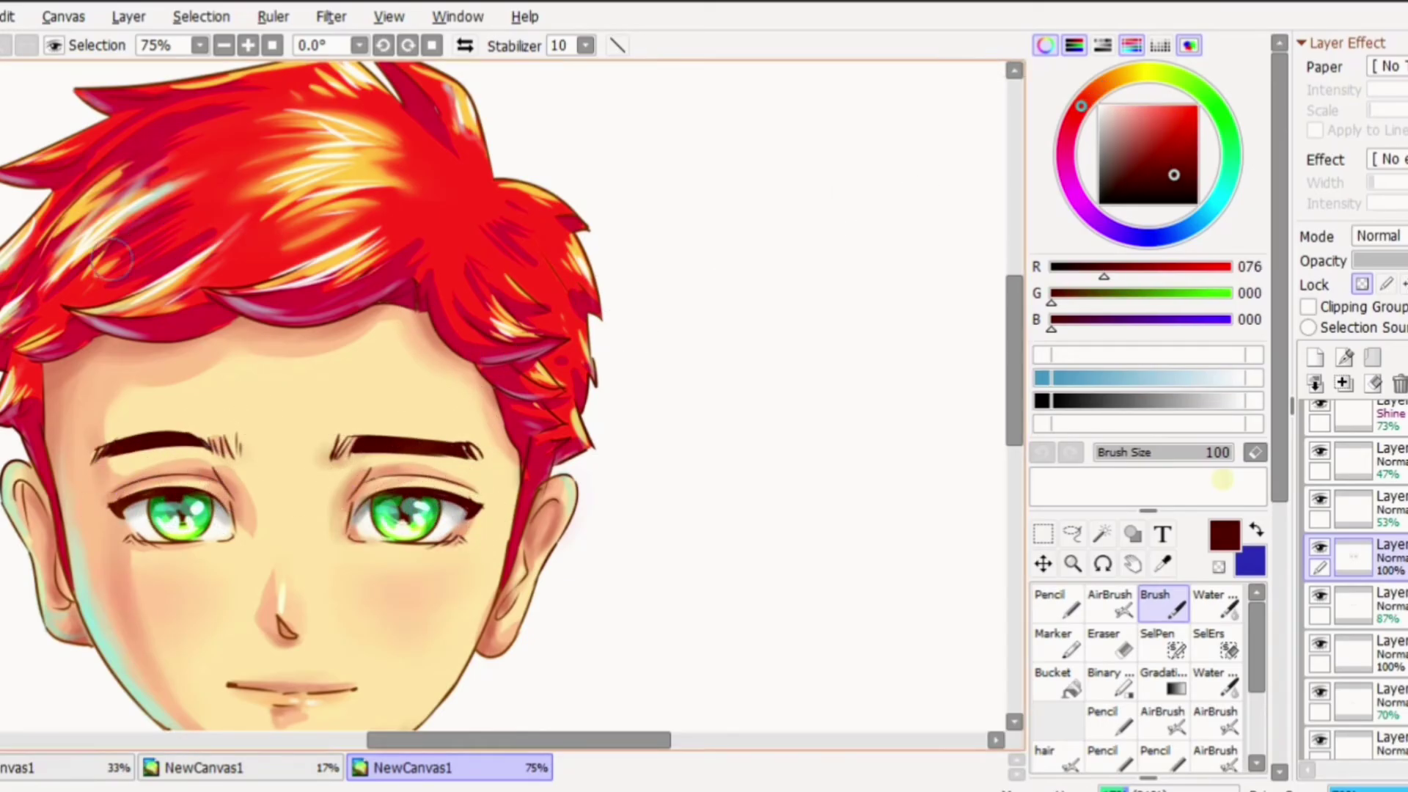
left_click(1176, 150)
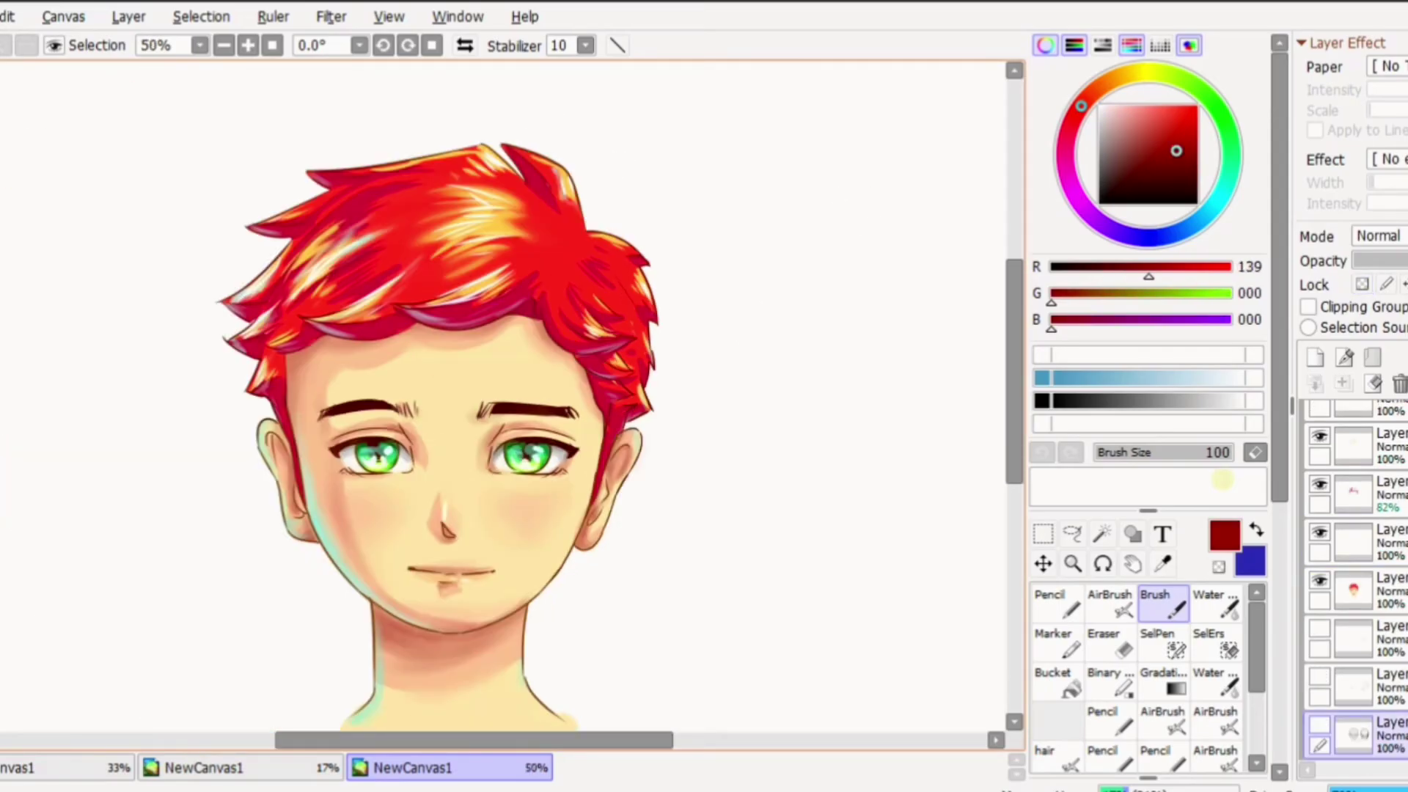
key("minus")
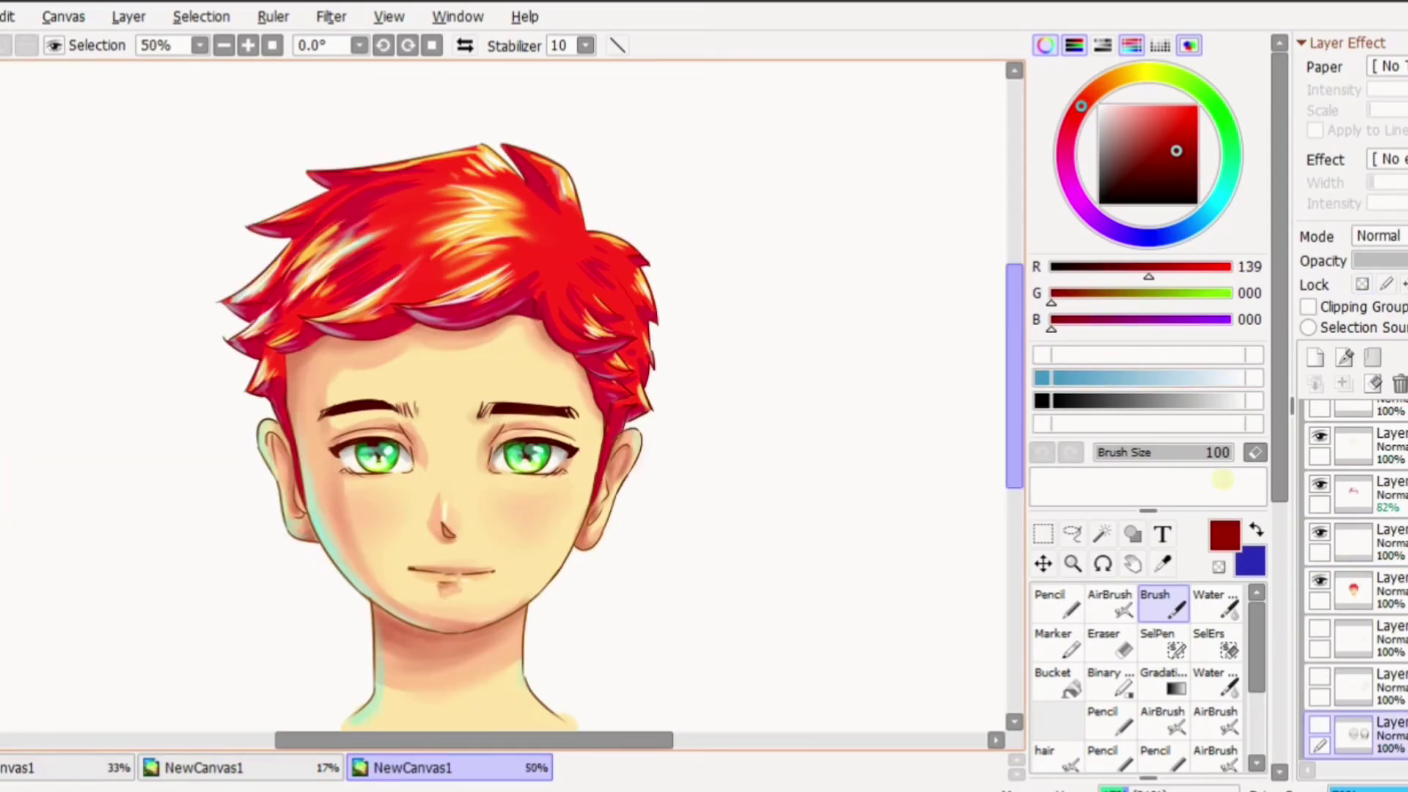
scroll(506, 396, "down", 1)
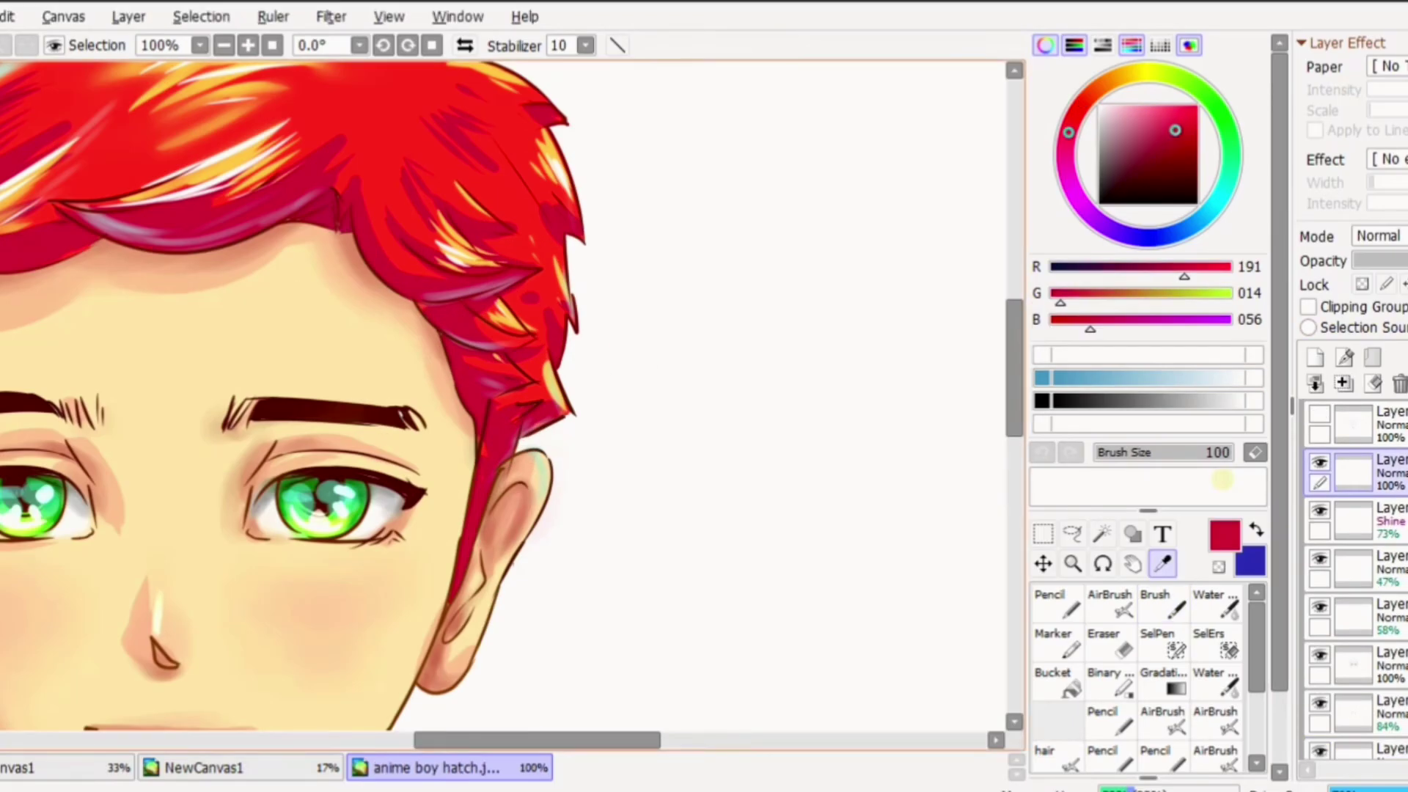
Set the Brush to dark purple, RGB 118, 0, 117, and try a shadow stroke where the fringe parts
left_click(1180, 158)
left_click(1076, 194)
left_click_drag(1076, 193, 1077, 196)
left_click(1164, 604)
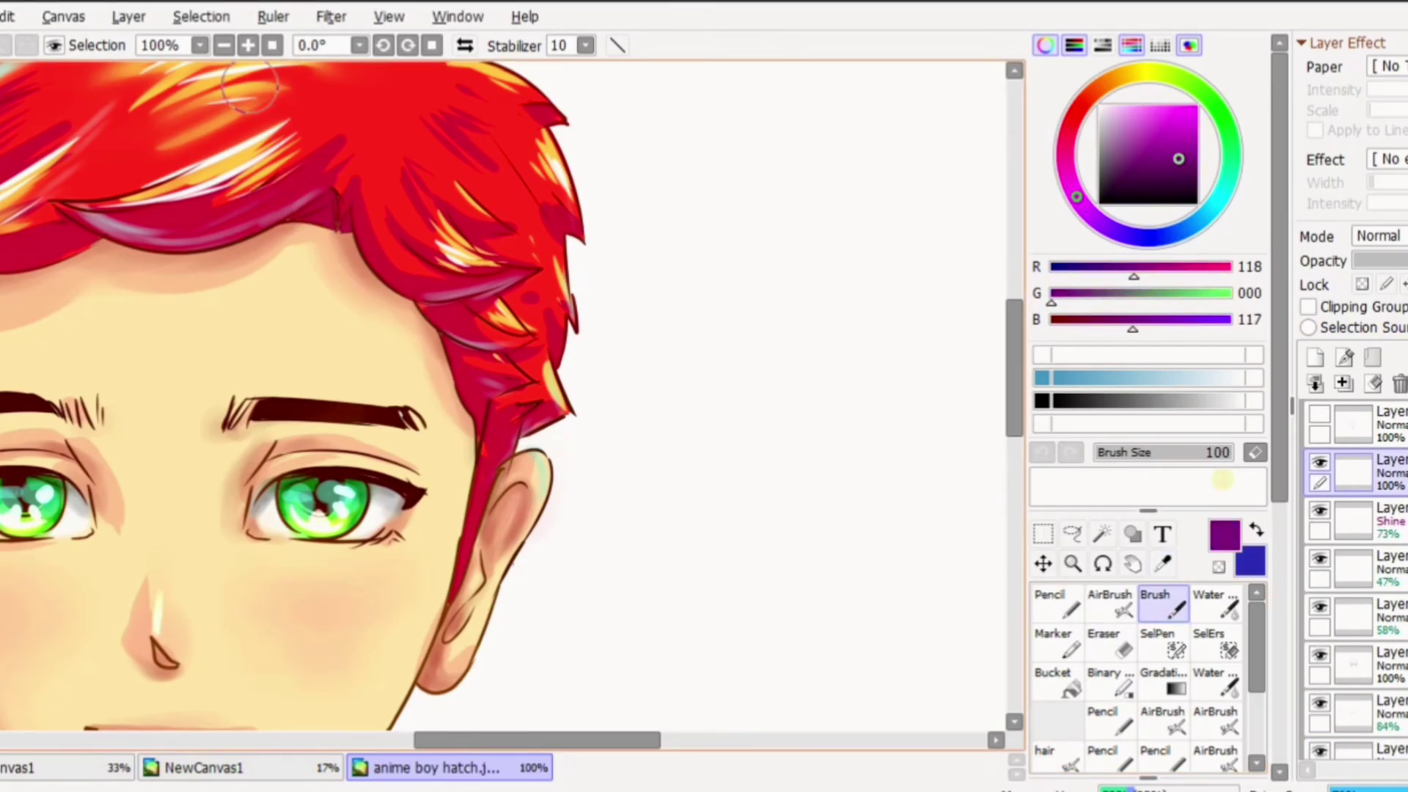
left_click_drag(332, 216, 312, 215)
key("ctrl+z")
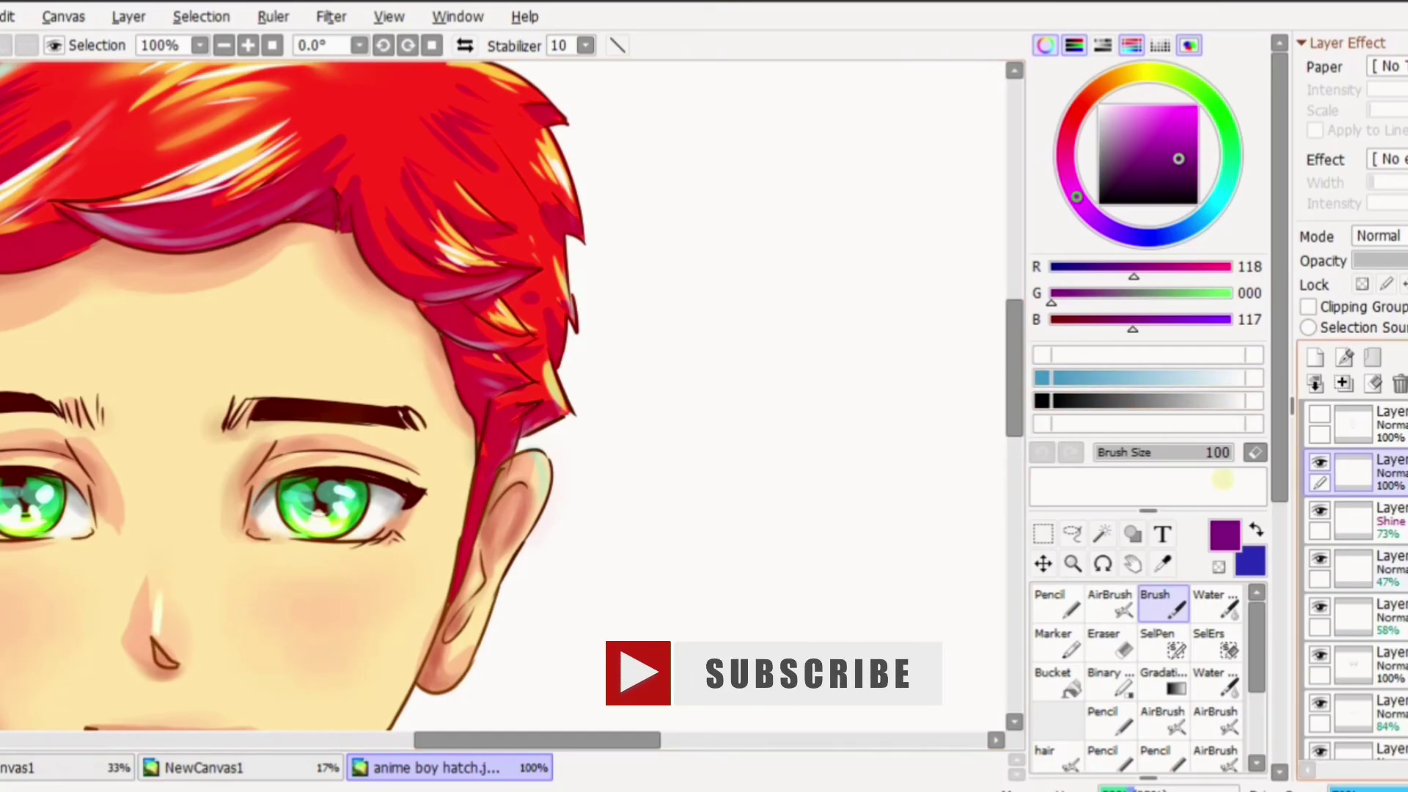
Add a new layer directly above the base colours and brush purple shadow, RGB 97, 0, 96, onto the fringe's parting
scroll(1386, 572, "down", 8)
scroll(1386, 572, "up", 3)
left_click(1388, 713)
left_click(1315, 383)
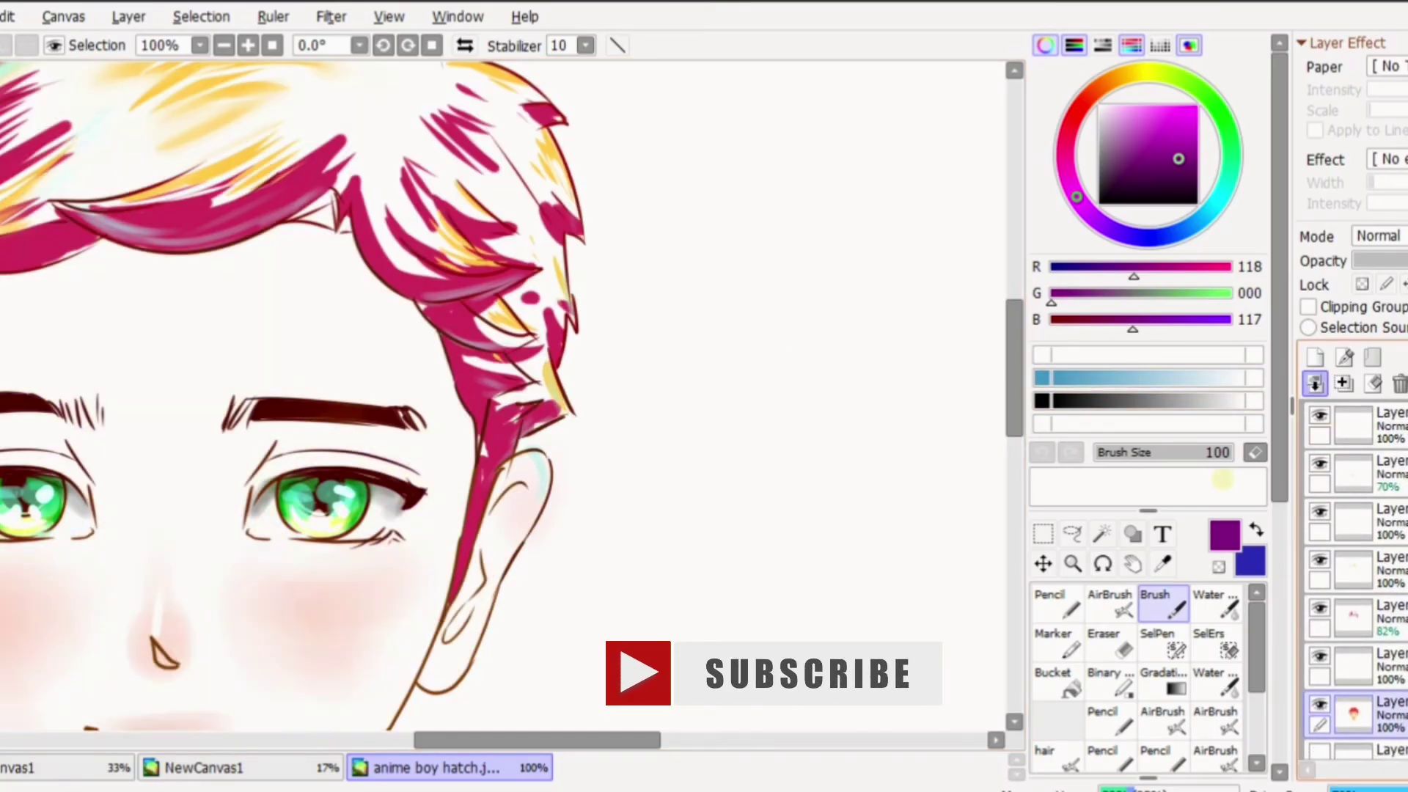
key("ctrl+z")
left_click(1315, 358)
left_click(1173, 166)
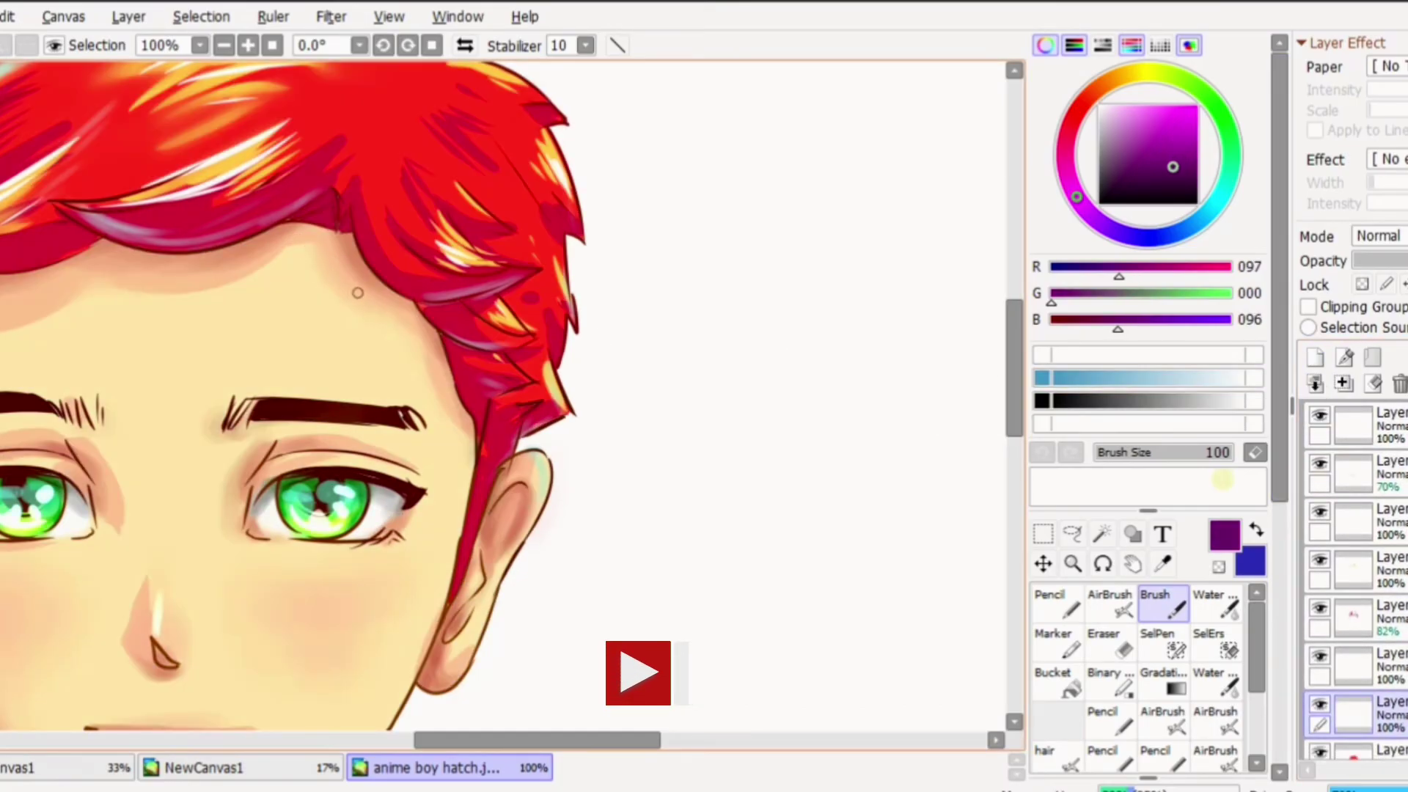
left_click_drag(332, 209, 305, 212)
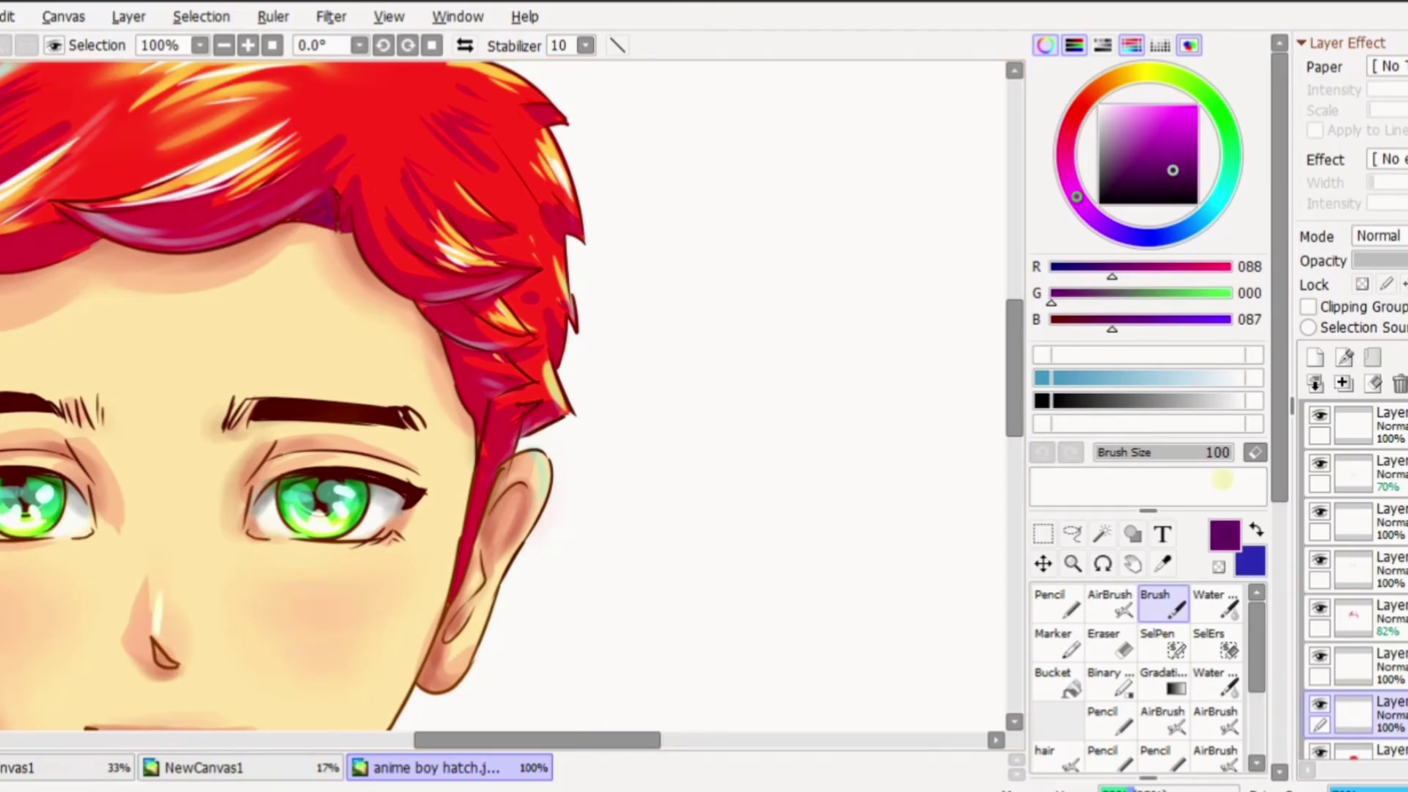
Deepen the parting shadow with darker purple, RGB 70, 0, 69, and set the stabilizer to 2
left_click(360, 206, "alt")
left_click(332, 177, "alt")
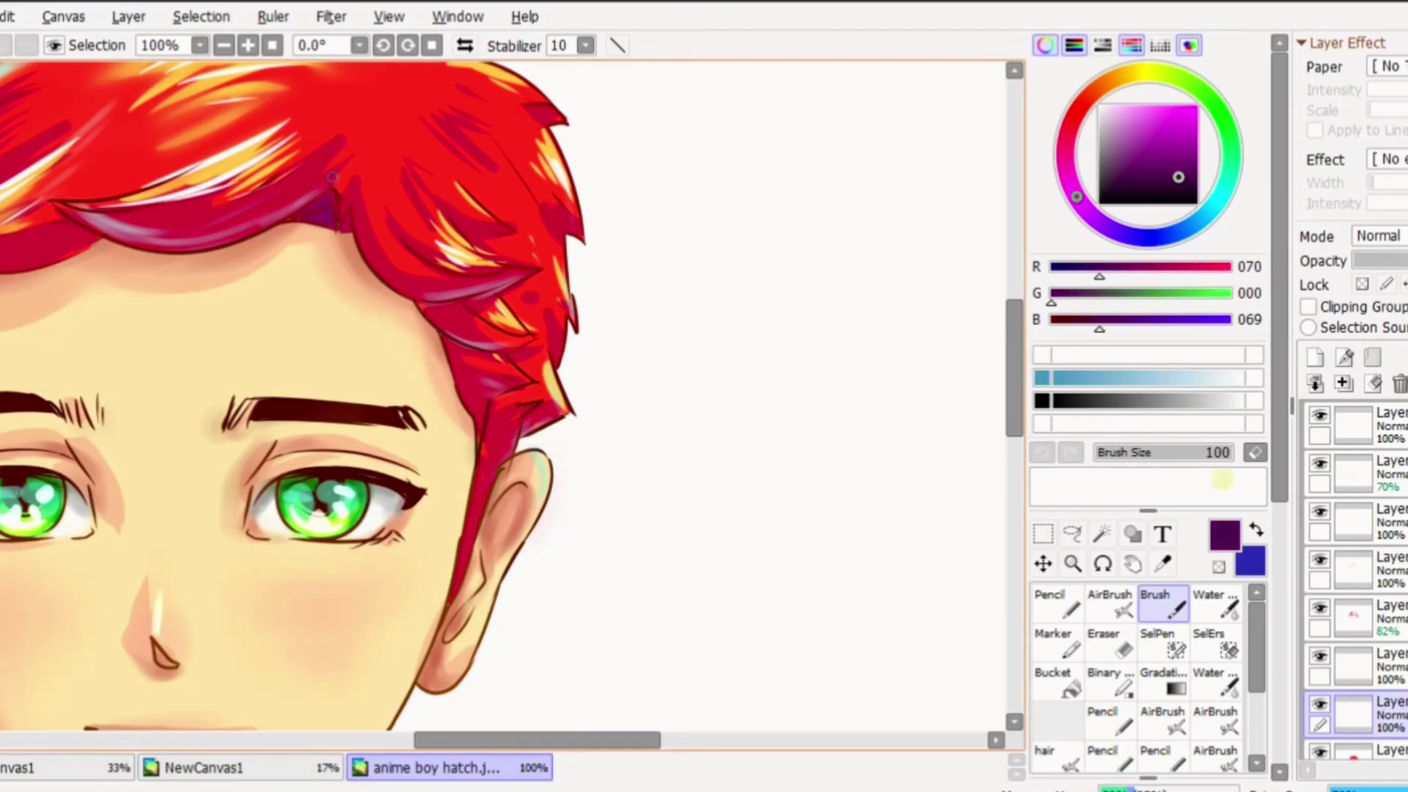
left_click(586, 45)
left_click(566, 112)
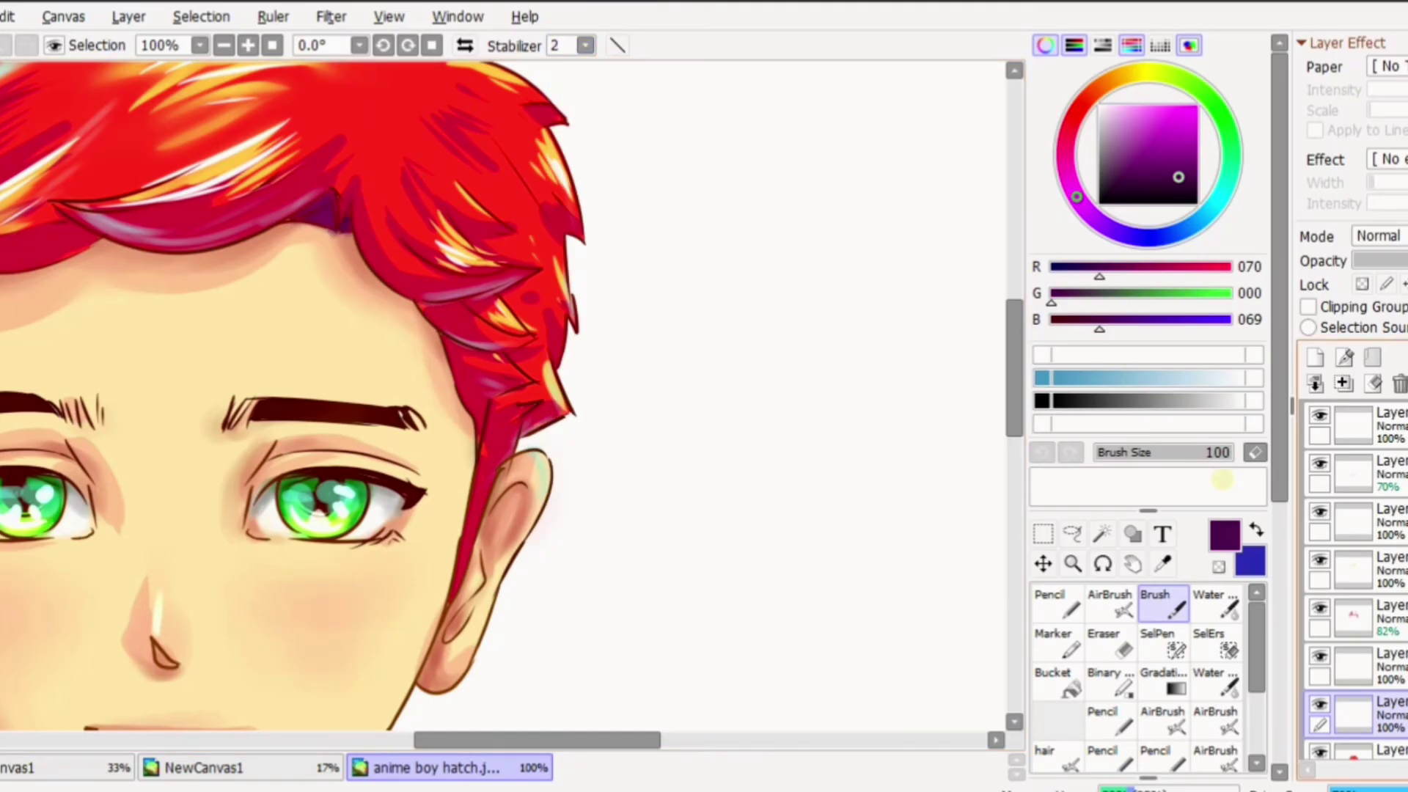
Hide the purple shadow layer and add a new layer directly above the crimson hair shadow layer at 82% opacity
left_click(1320, 704)
scroll(1321, 705, "down", 10)
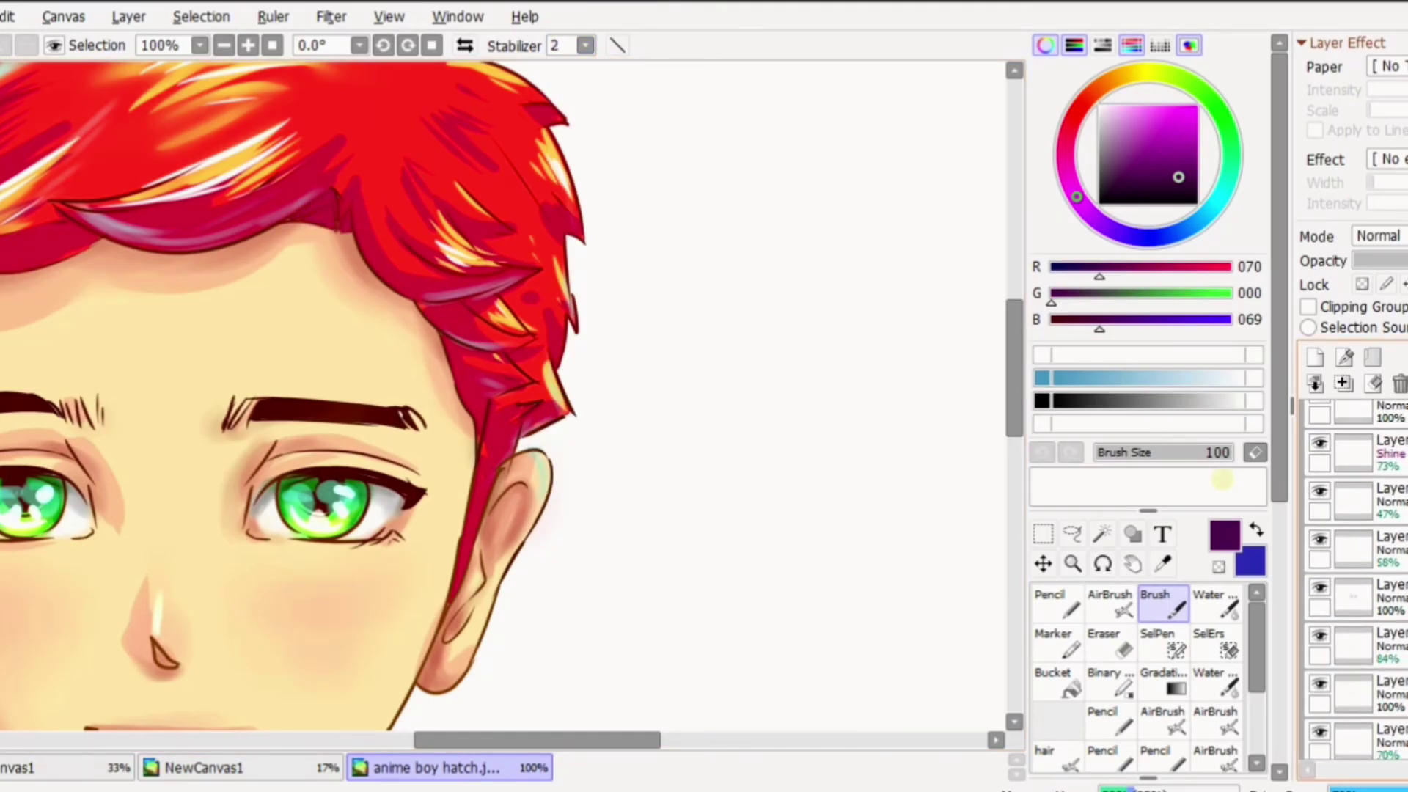
scroll(1356, 579, "down", 4)
left_click(1320, 667)
left_click(1320, 667)
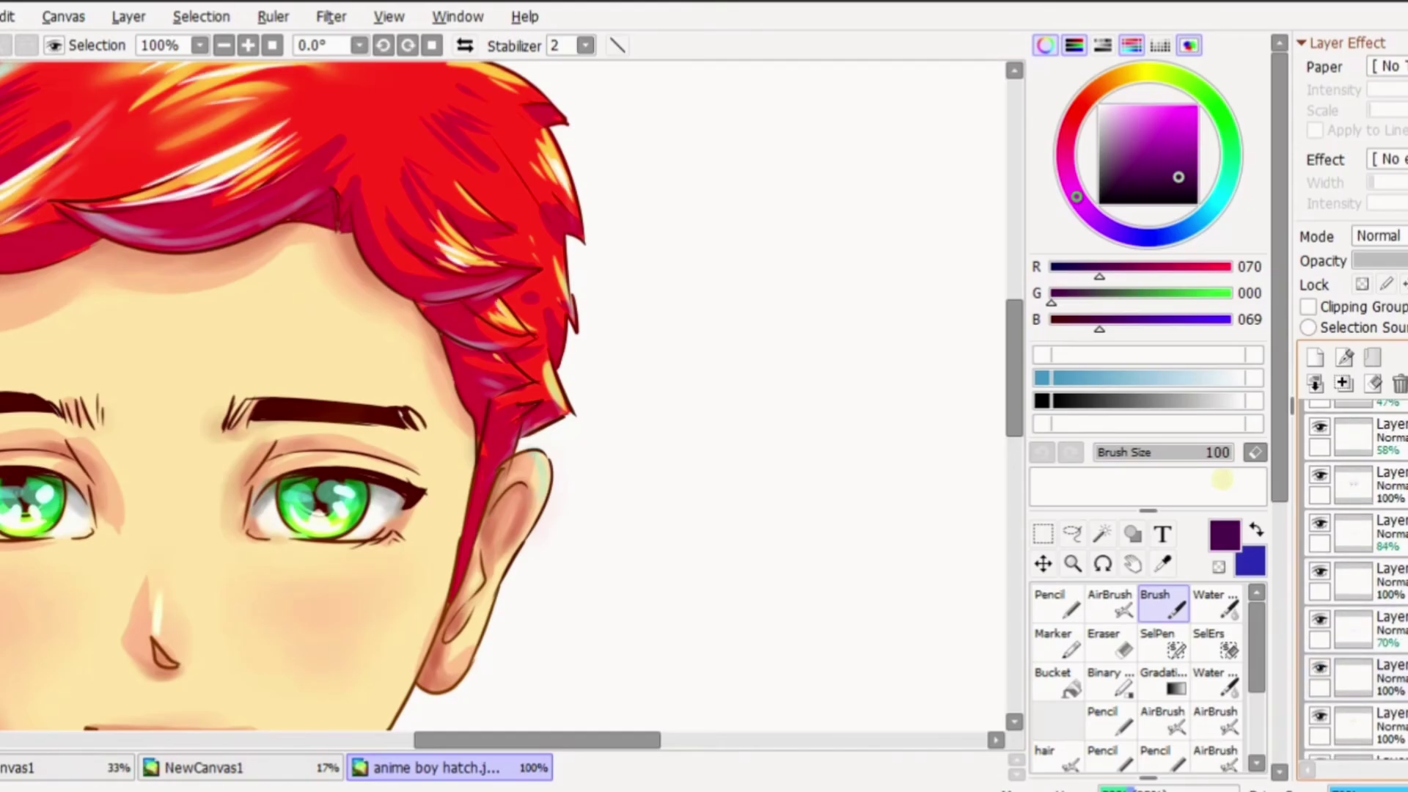
left_click(1356, 677)
scroll(1355, 660, "down", 4)
left_click(1321, 616)
left_click(1321, 616)
left_click(1356, 628)
left_click(1316, 358)
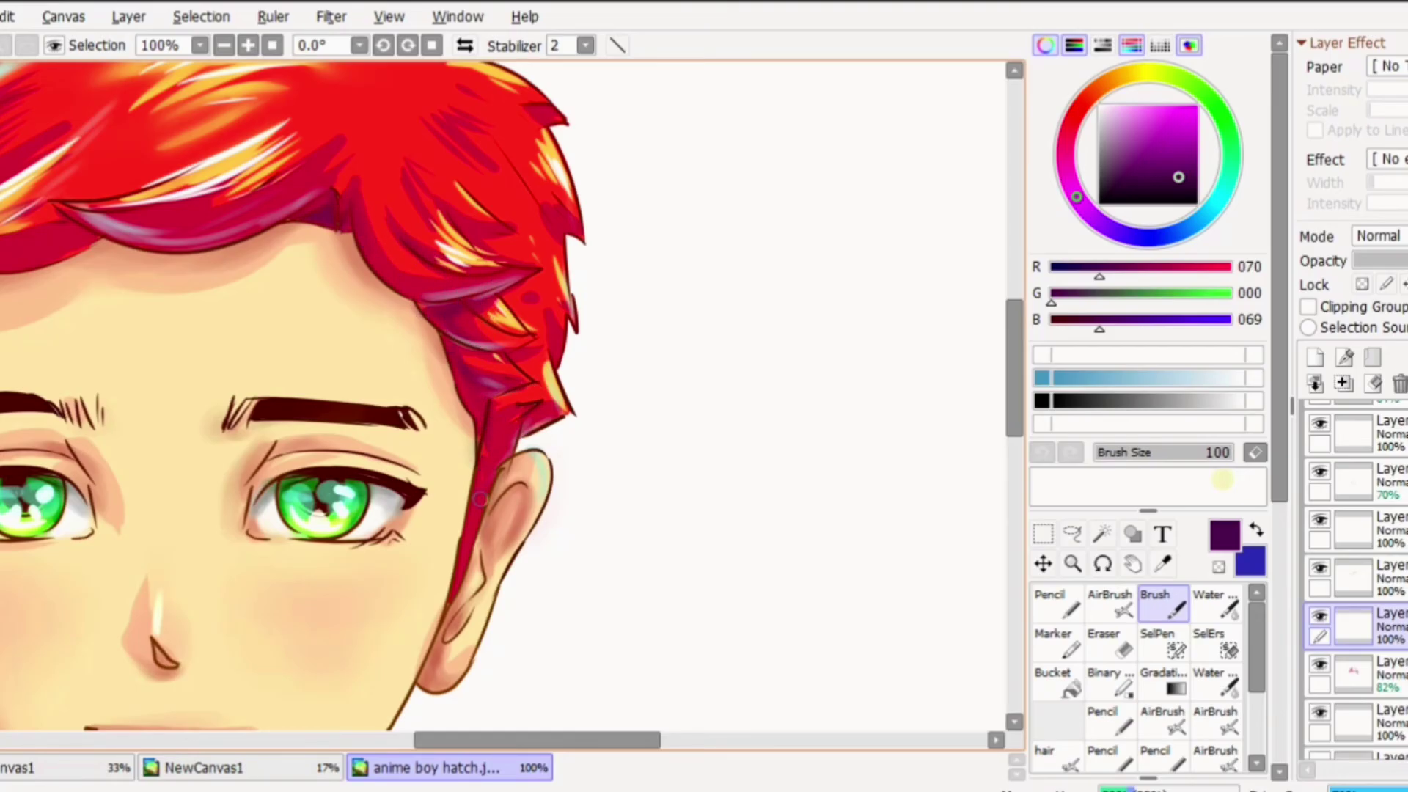
Look over the shaded portrait from the hair tips down to the mouth, both close up and as a whole
left_click_drag(474, 740, 356, 741)
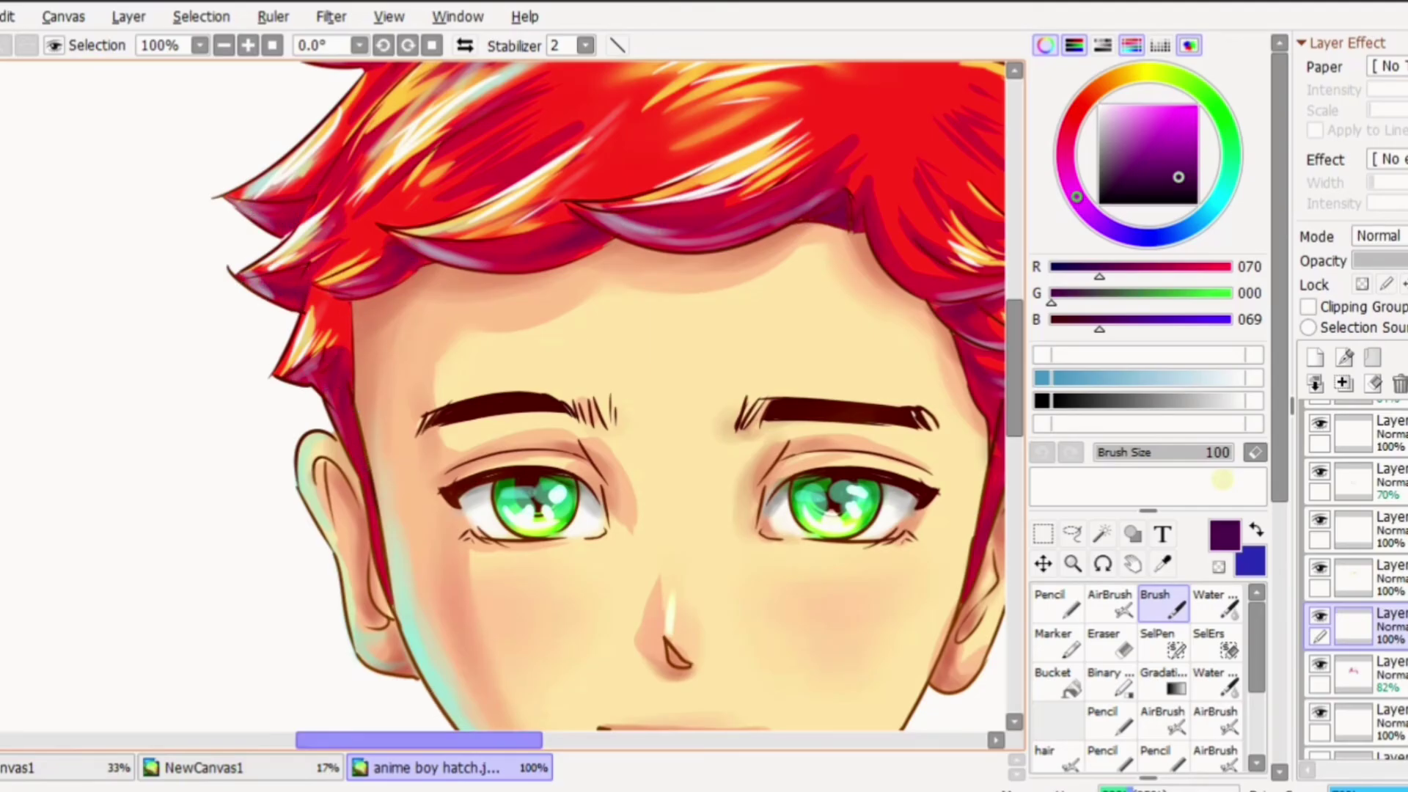
left_click_drag(433, 740, 509, 740)
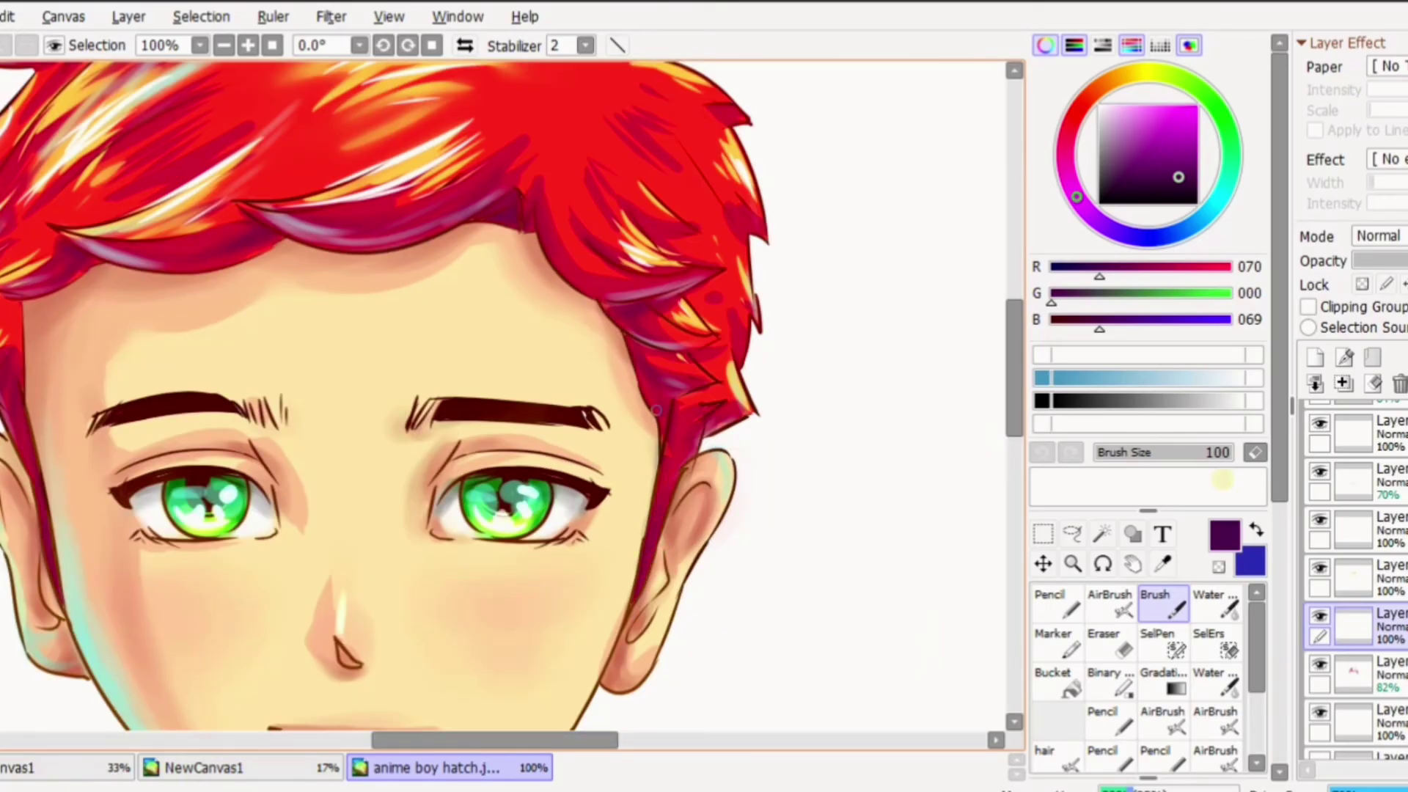
scroll(739, 376, "up", 3)
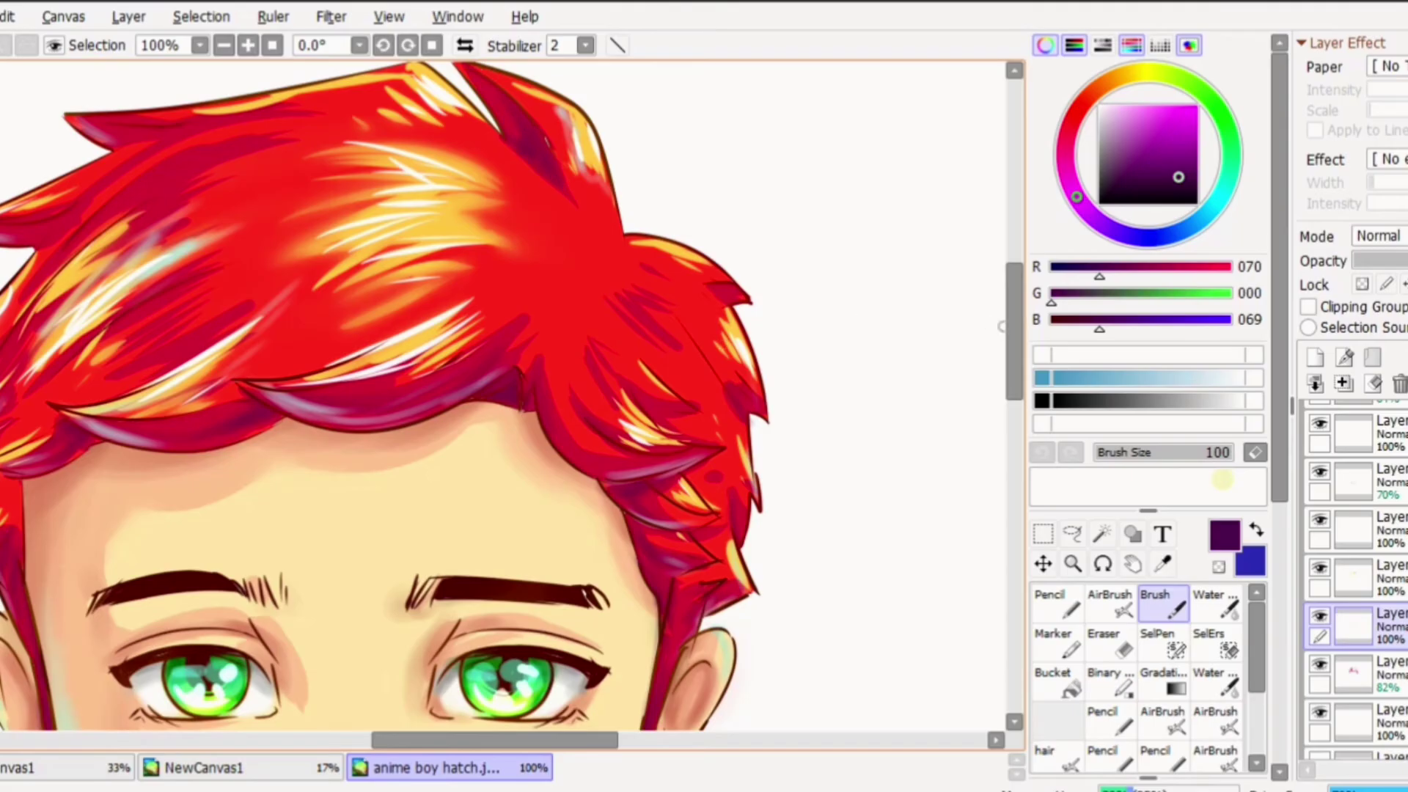
scroll(1002, 327, "up", 3)
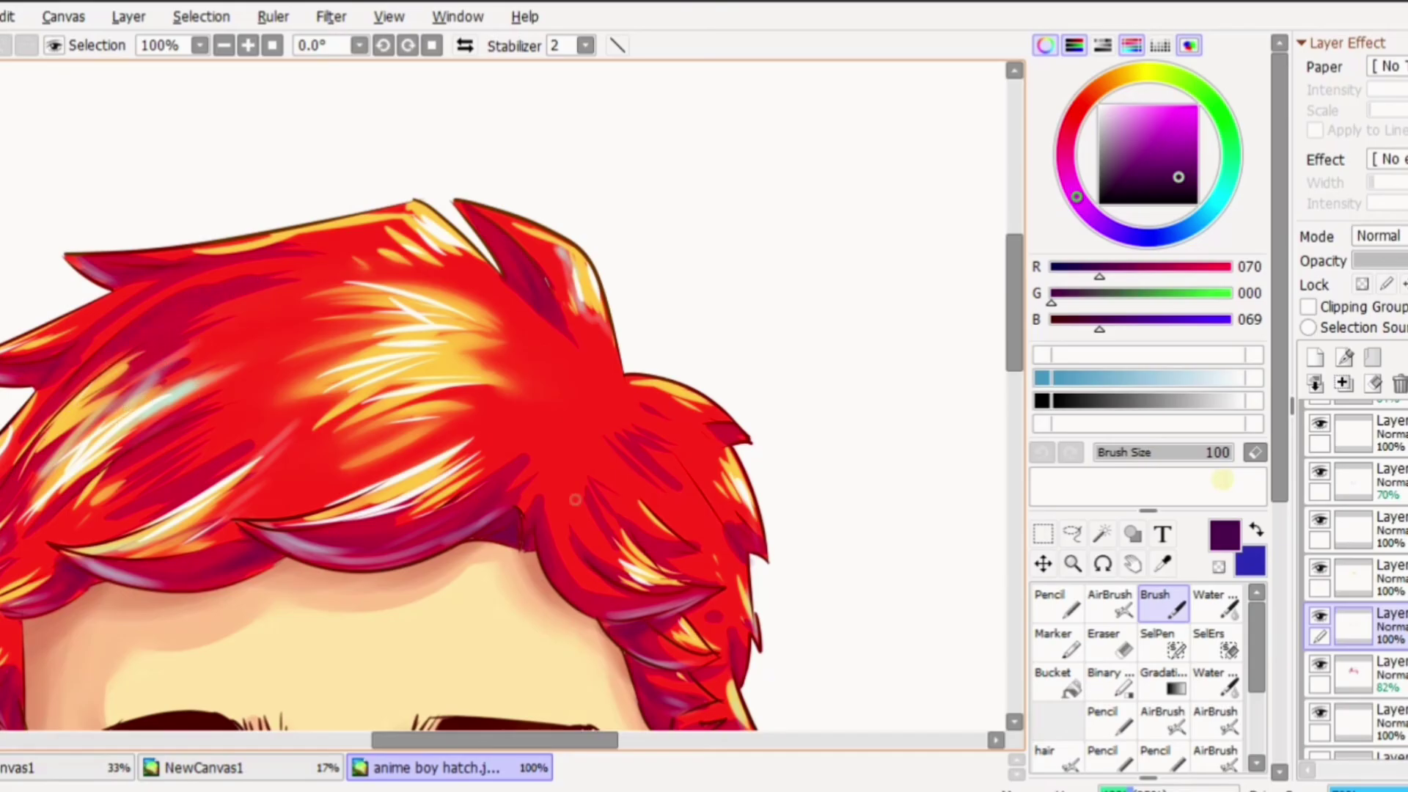
scroll(743, 538, "down", 5)
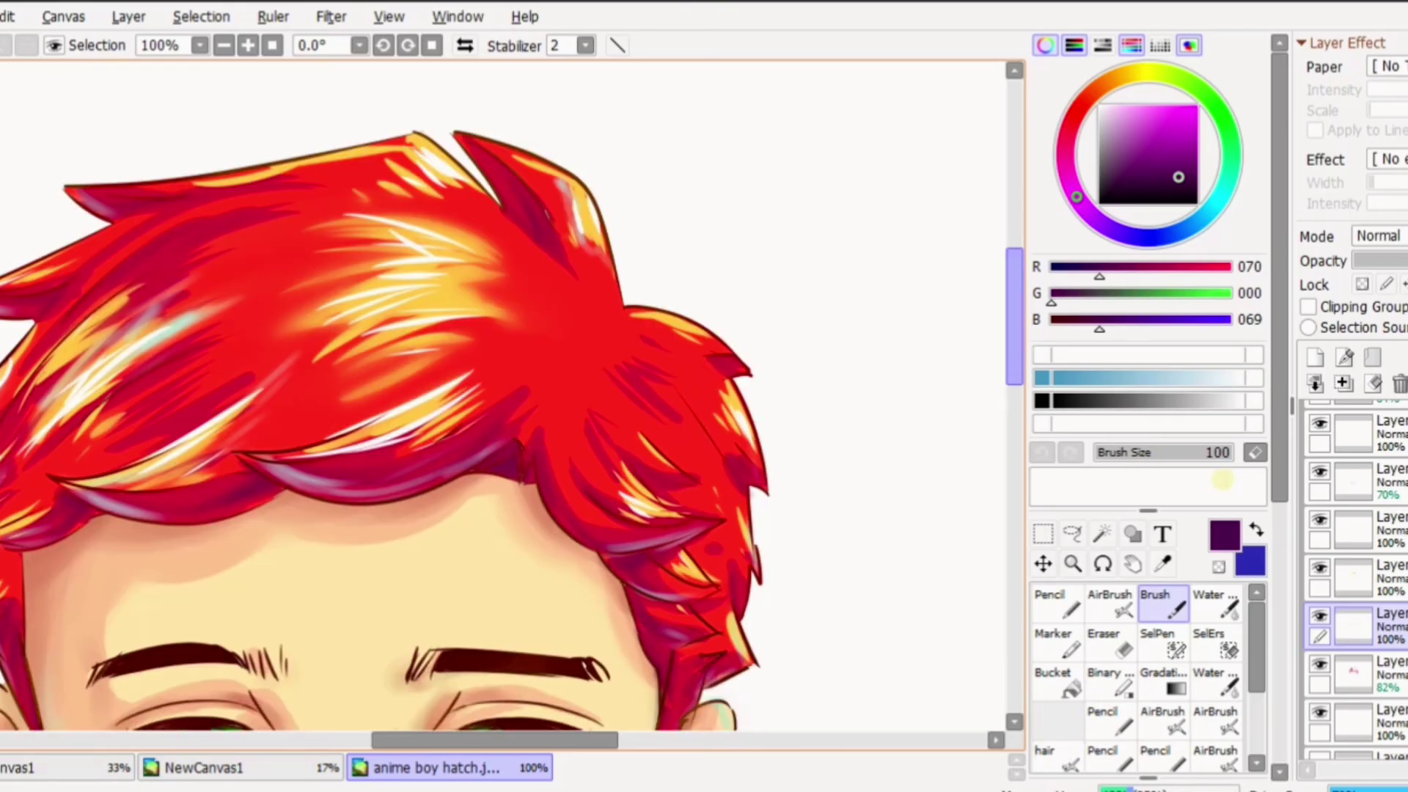
left_click_drag(1014, 335, 1015, 365)
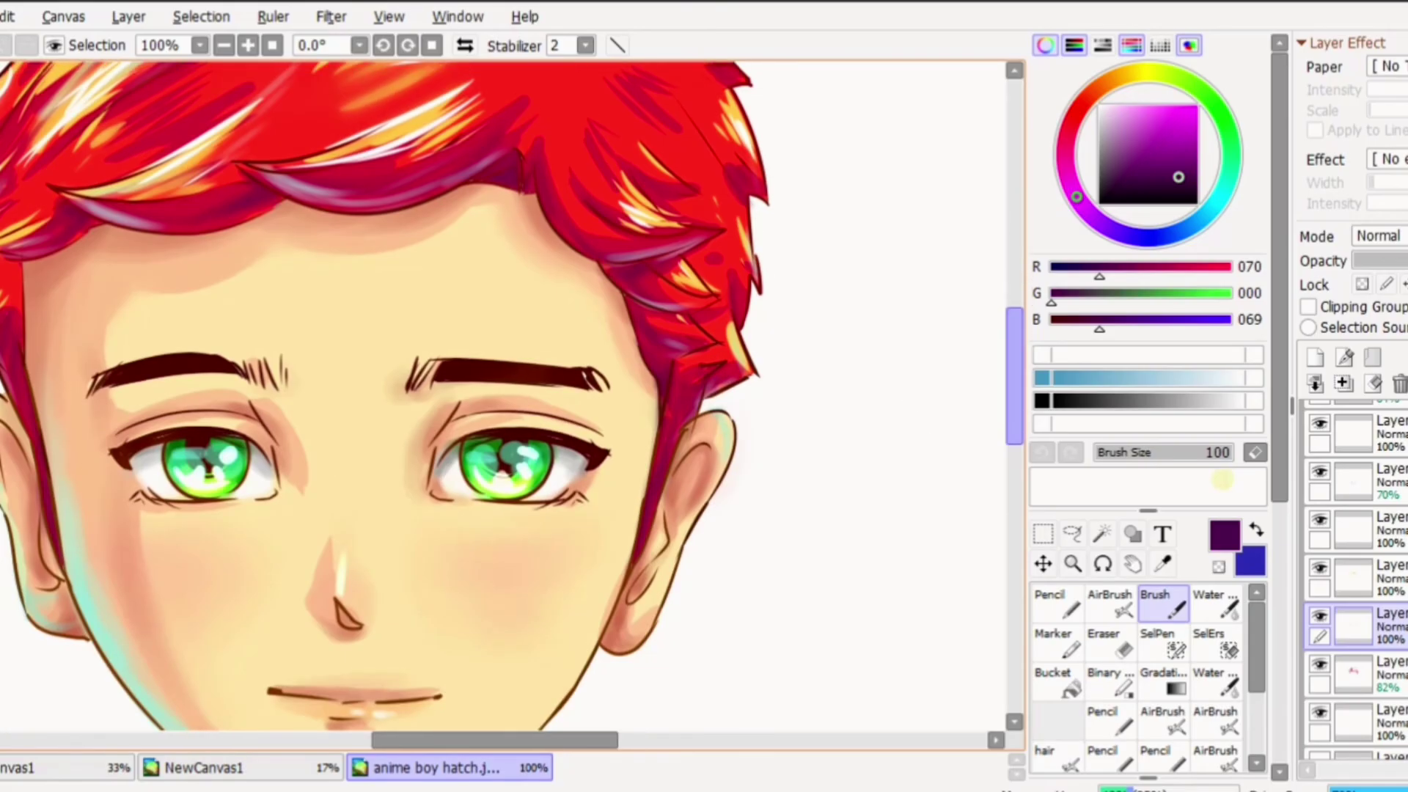
left_click_drag(541, 740, 490, 740)
scroll(905, 271, "down", 2)
scroll(971, 316, "up", 3)
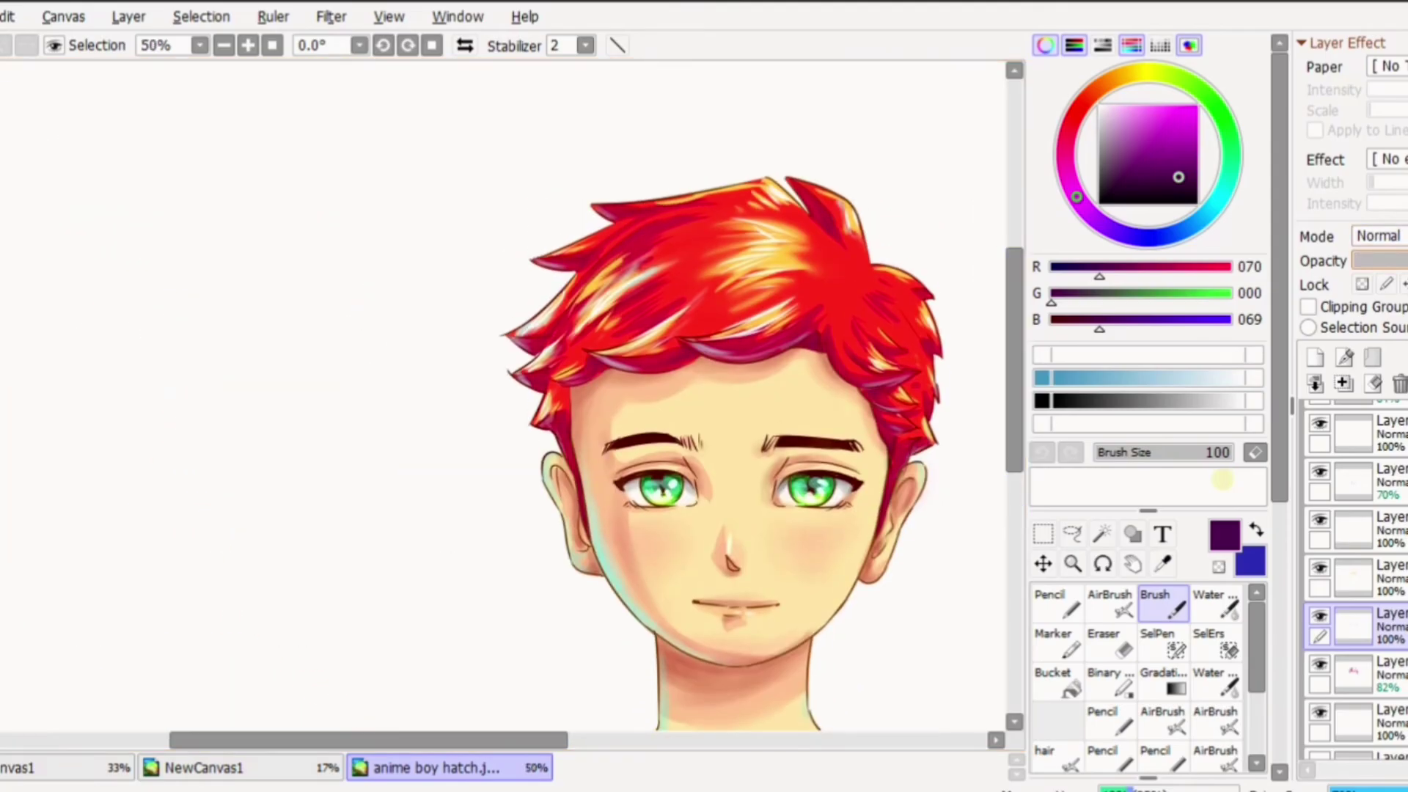
left_click(1405, 261)
left_click_drag(476, 740, 534, 740)
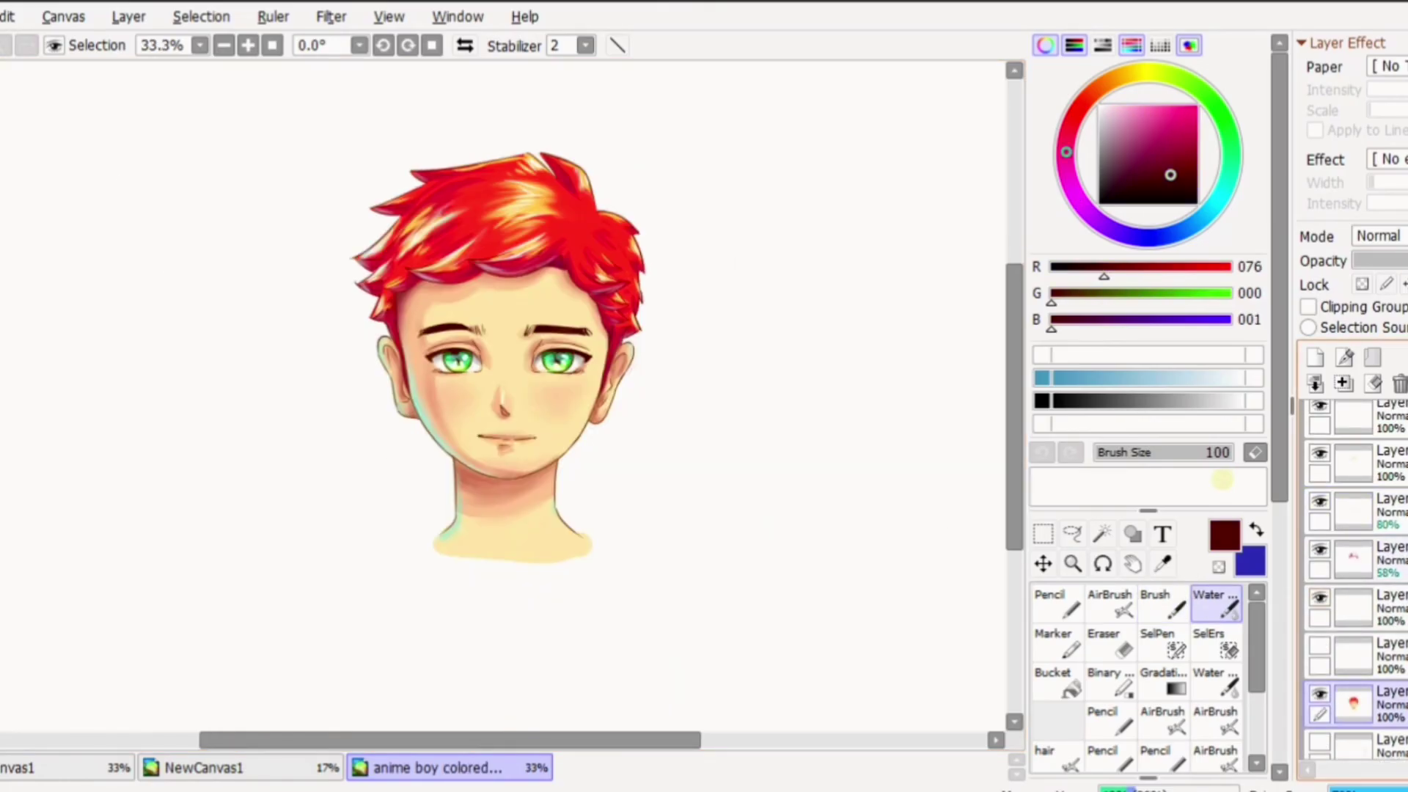
Check which parts of the portrait the upper layers hold by switching their visibility off and on one after another
left_click(1390, 560)
left_click(1390, 705)
scroll(1390, 586, "up", 10)
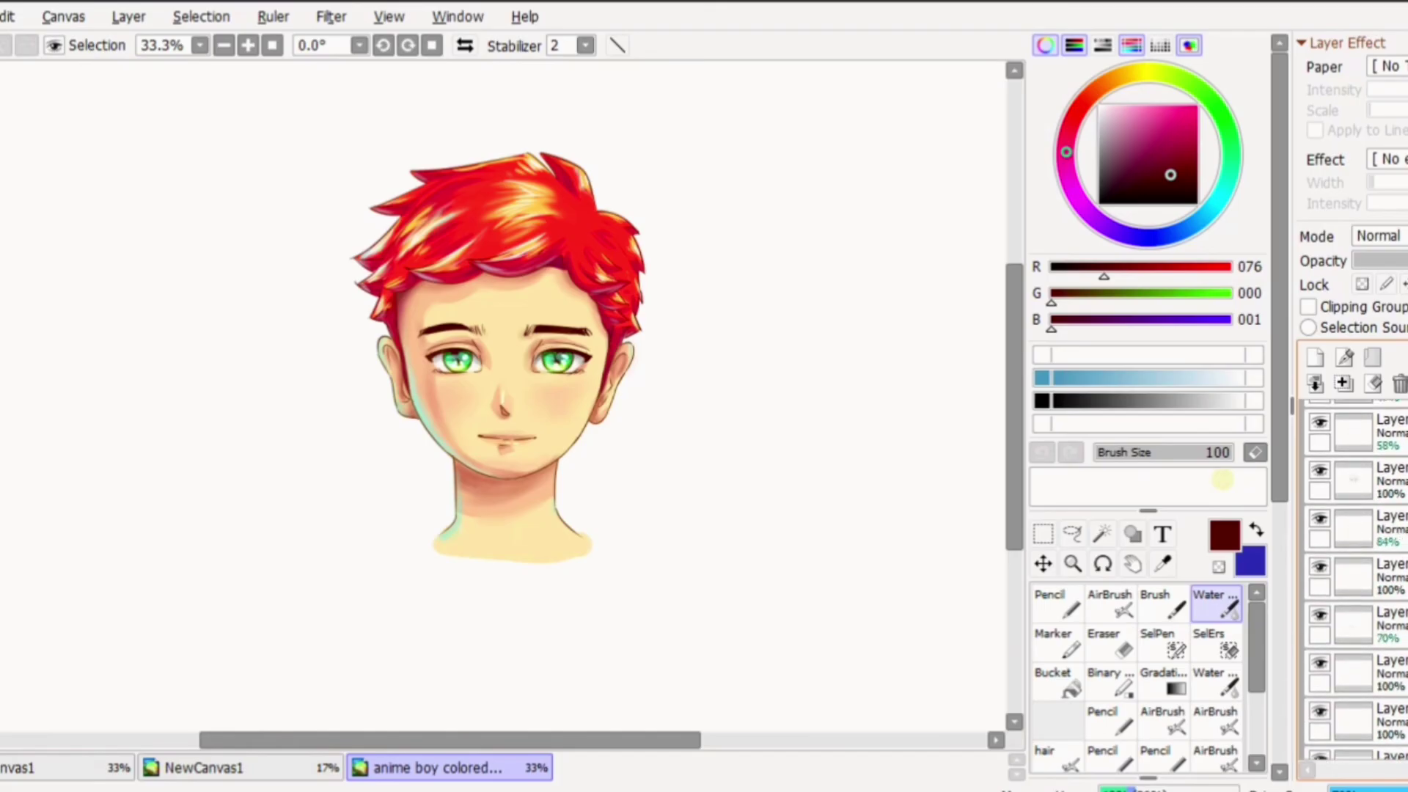
scroll(1390, 587, "down", 1)
left_click(1390, 516)
left_click(1320, 506)
left_click(1320, 506)
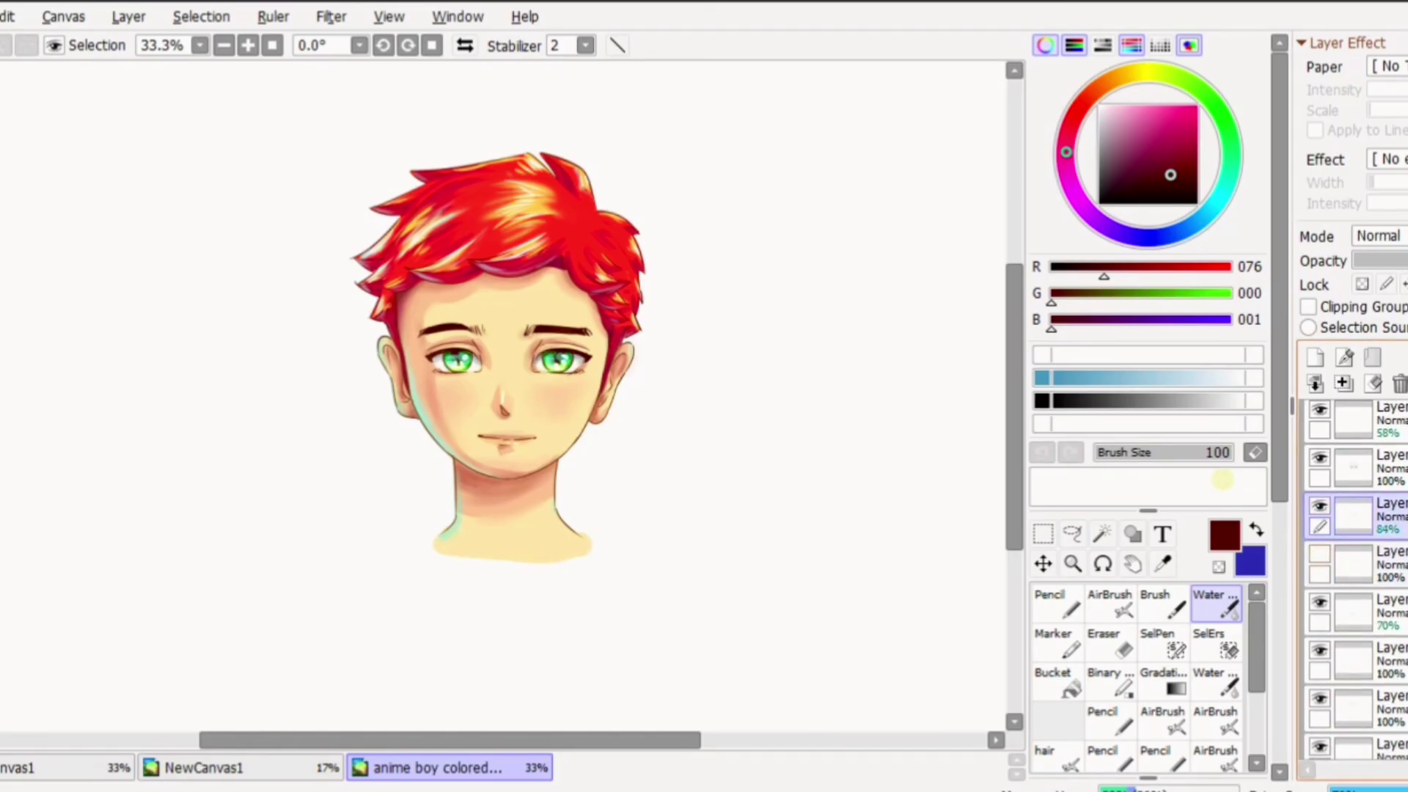
left_click(1320, 554)
left_click(1320, 602)
left_click(1320, 602)
left_click(1320, 651)
left_click(1320, 651)
Select the three adjacent hair detail layers at 100%, 80% and 58% opacity together
scroll(1390, 586, "down", 2)
left_click(1320, 611)
left_click(1320, 611)
left_click(1390, 621)
left_click(1390, 670, "ctrl")
left_click(1390, 718, "ctrl")
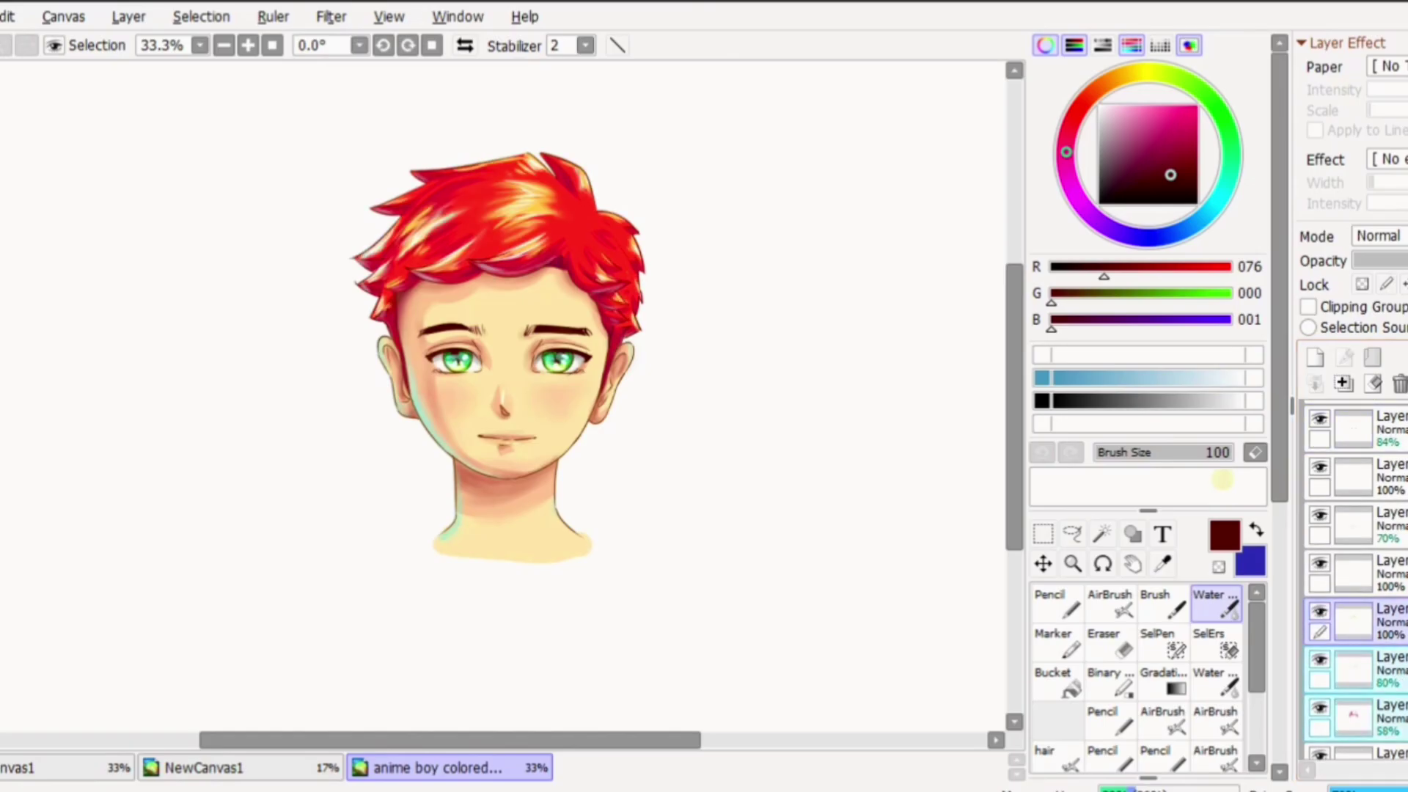
scroll(1390, 586, "down", 5)
scroll(459, 124, "up", 1)
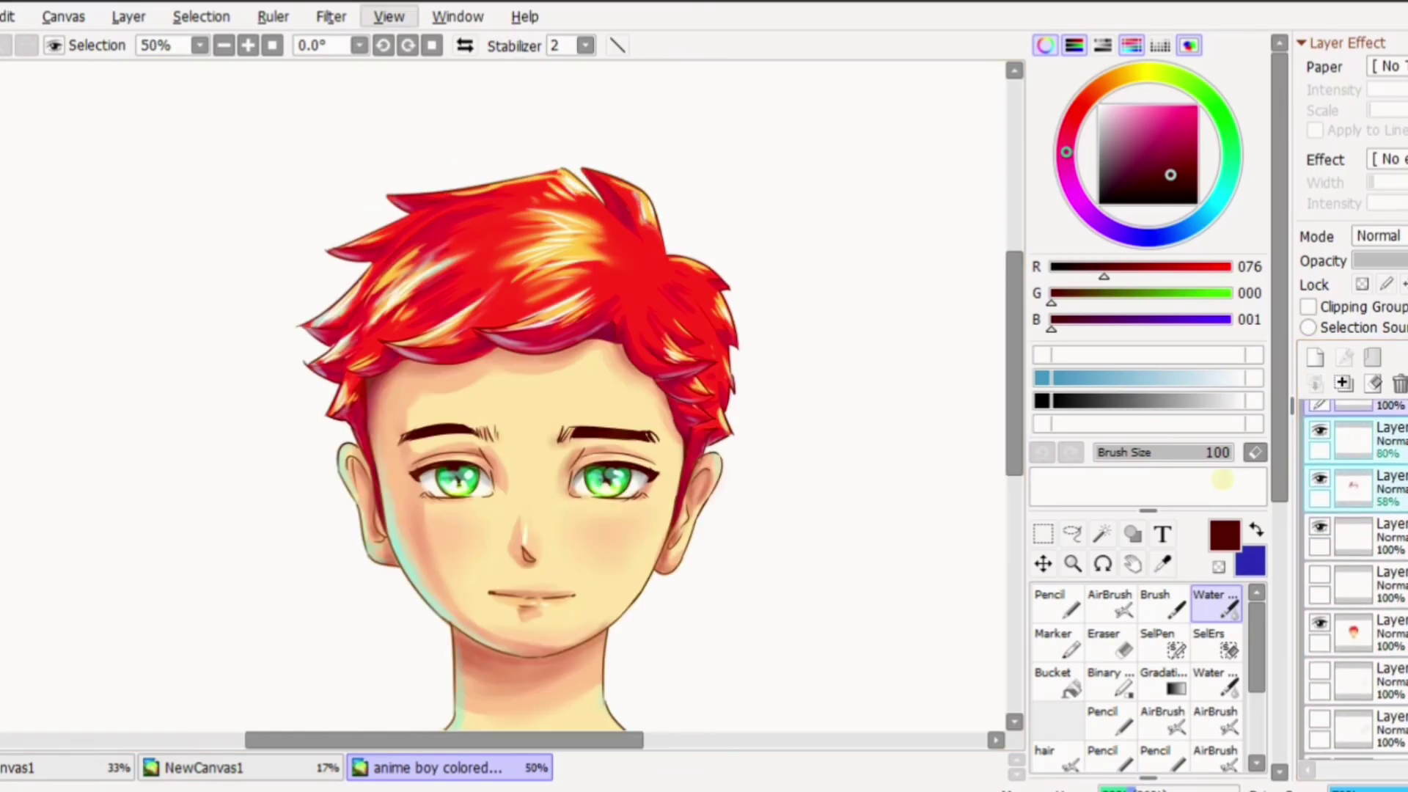
Try a hue shift on the selected hair detail layers with Hue/Saturation
left_click(331, 16)
mouse_move(396, 45)
left_click(557, 45)
mouse_move(1222, 188)
left_mouse_down()
mouse_move(1138, 189)
mouse_move(1333, 188)
mouse_move(1163, 188)
left_mouse_up()
left_click(1383, 318)
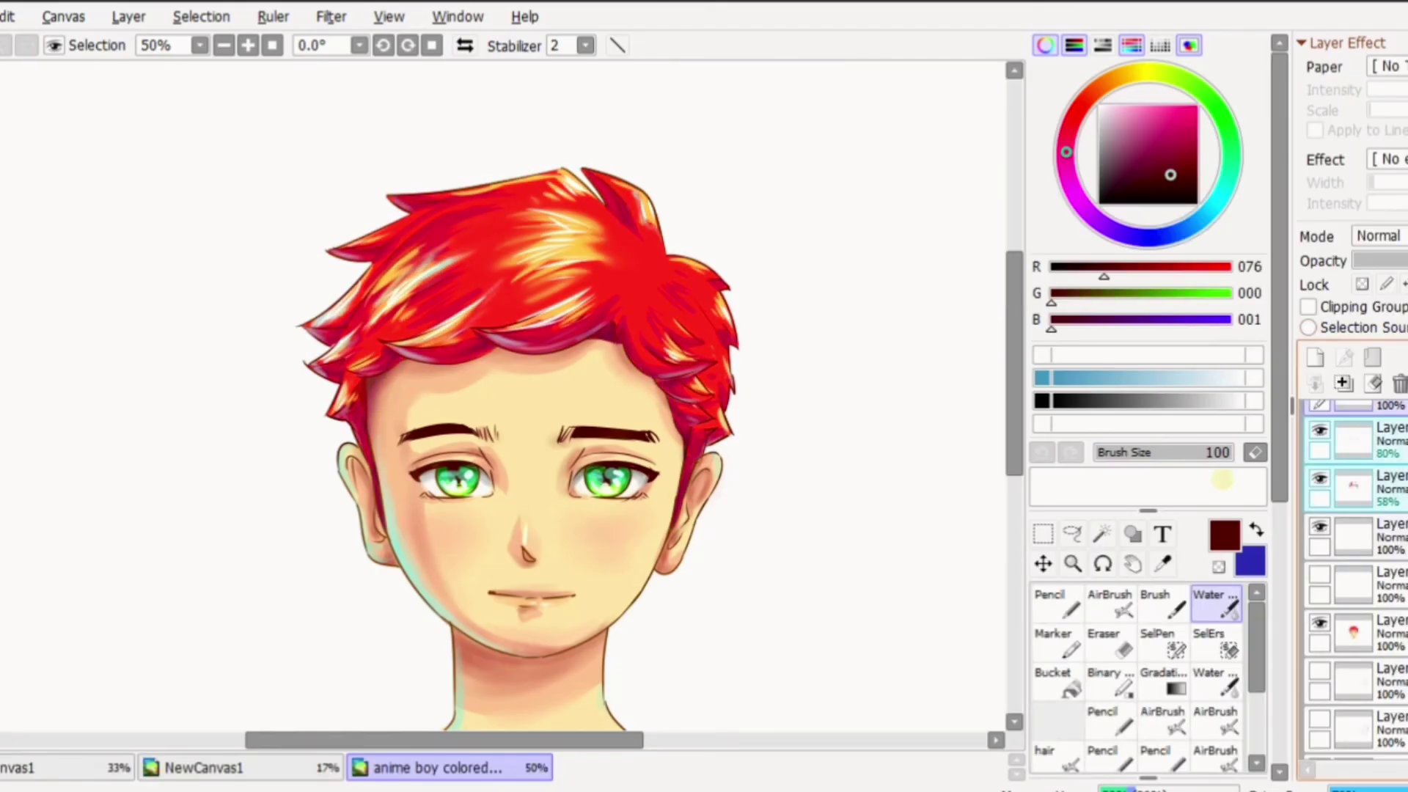
Identify the base colour layer by switching its visibility off and on, make it active, and choose the Lasso tool
left_click(1320, 623)
left_click(1320, 623)
left_click(1385, 634)
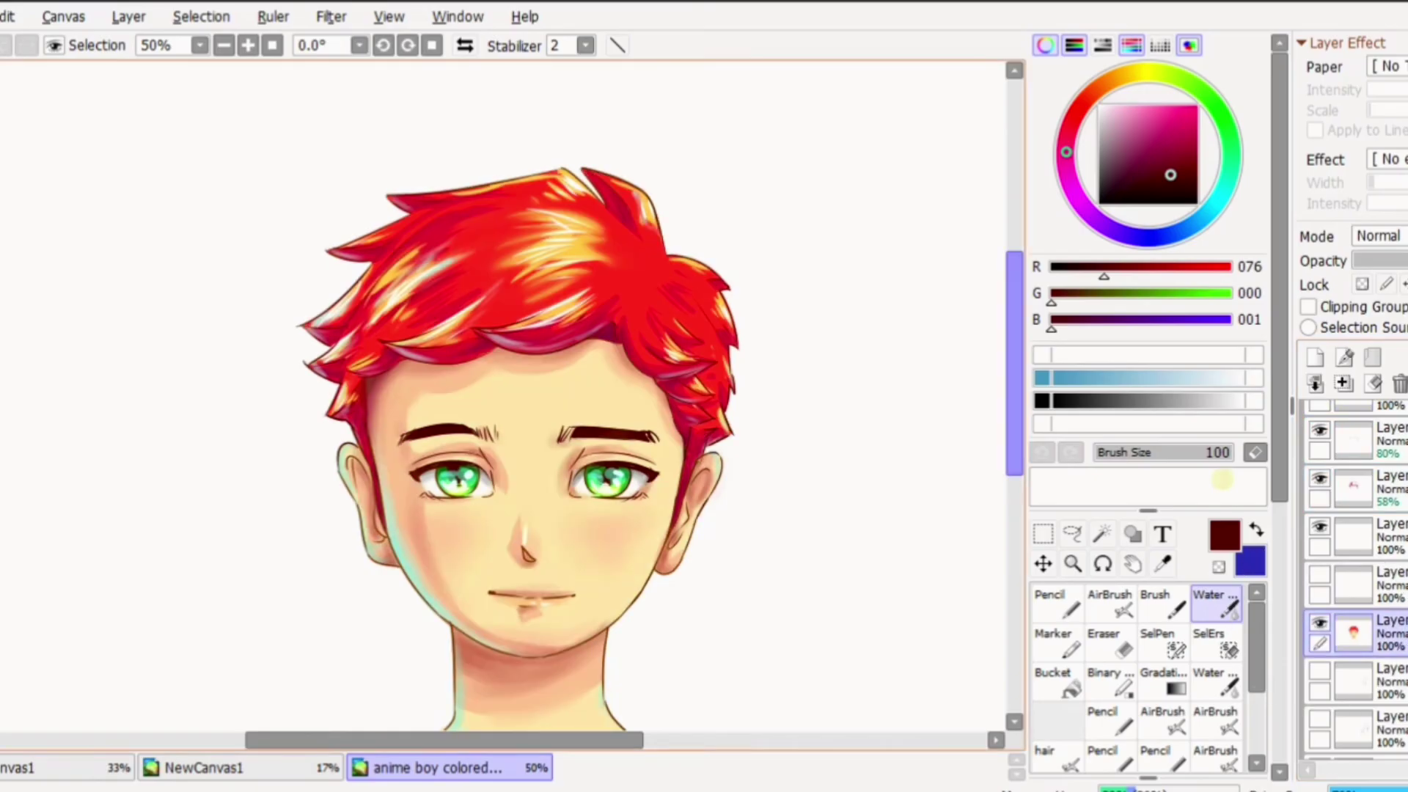
left_click(1073, 534)
mouse_move(402, 137)
left_mouse_down()
mouse_move(330, 435)
mouse_move(378, 458)
mouse_move(366, 412)
left_mouse_up()
key("ctrl+d")
left_click_drag(350, 208, 356, 440)
left_click_drag(339, 183, 344, 440)
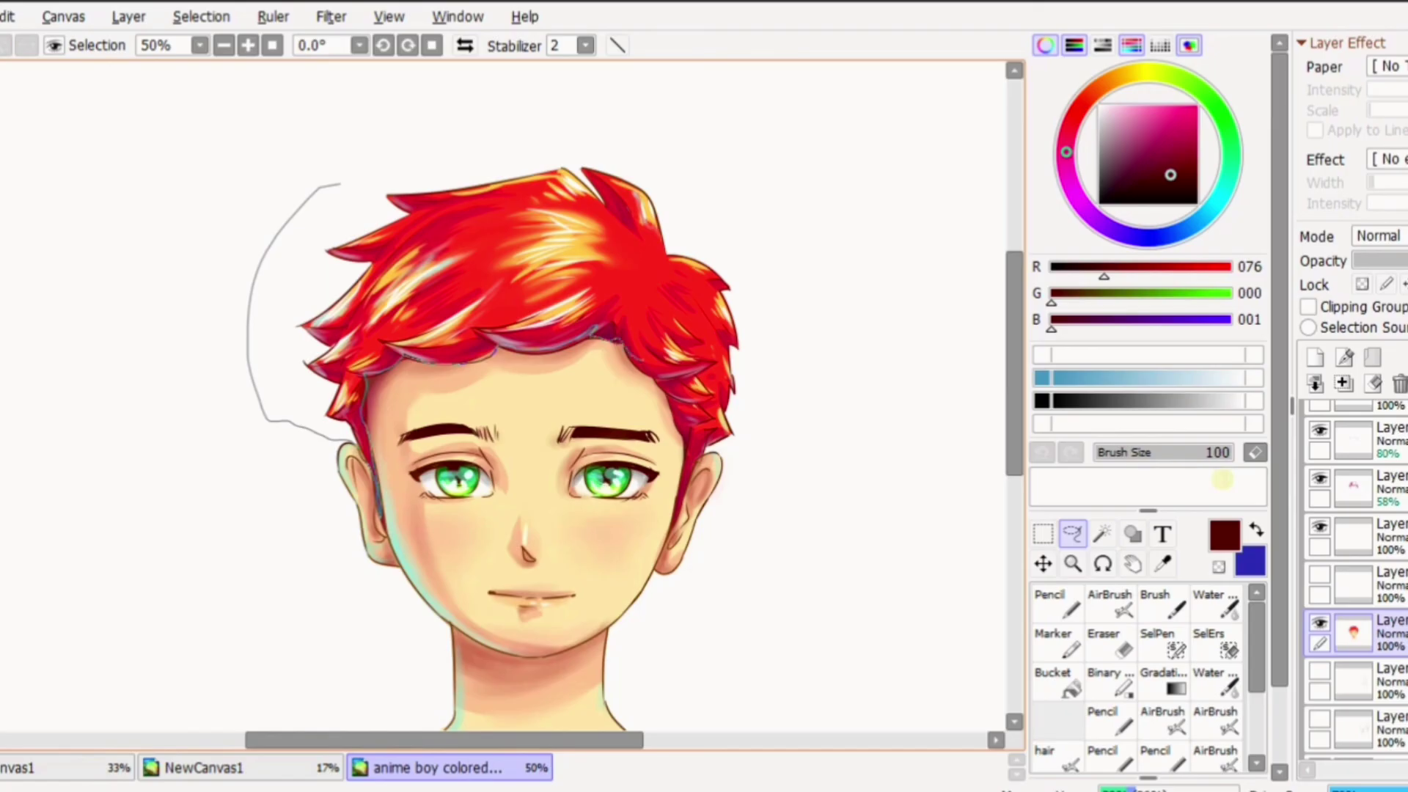
left_click_drag(351, 438, 352, 439)
key("ctrl+d")
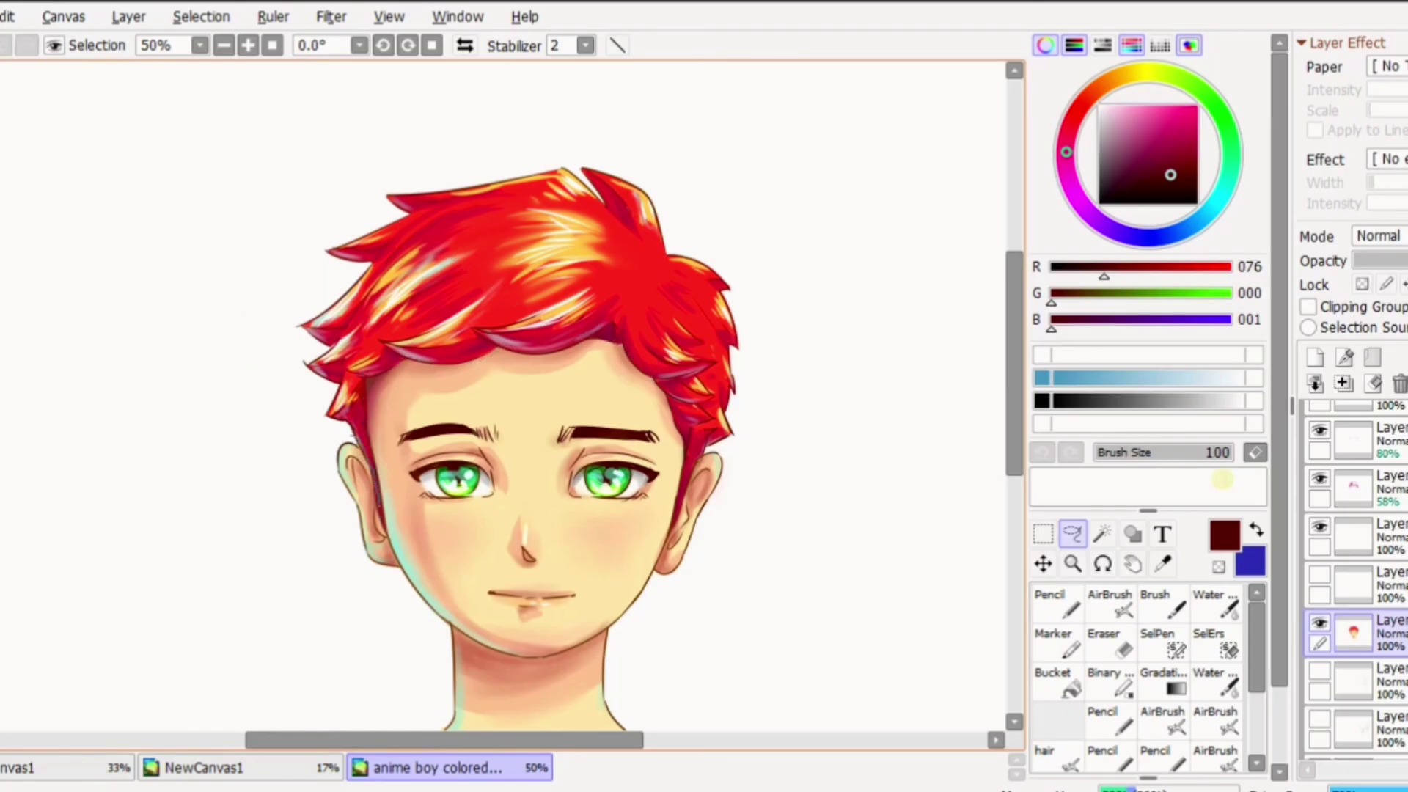
Lasso the entire hair on the base colour layer, following the sideburns and fringe closely and looping widely around the head
left_click_drag(383, 519, 360, 389)
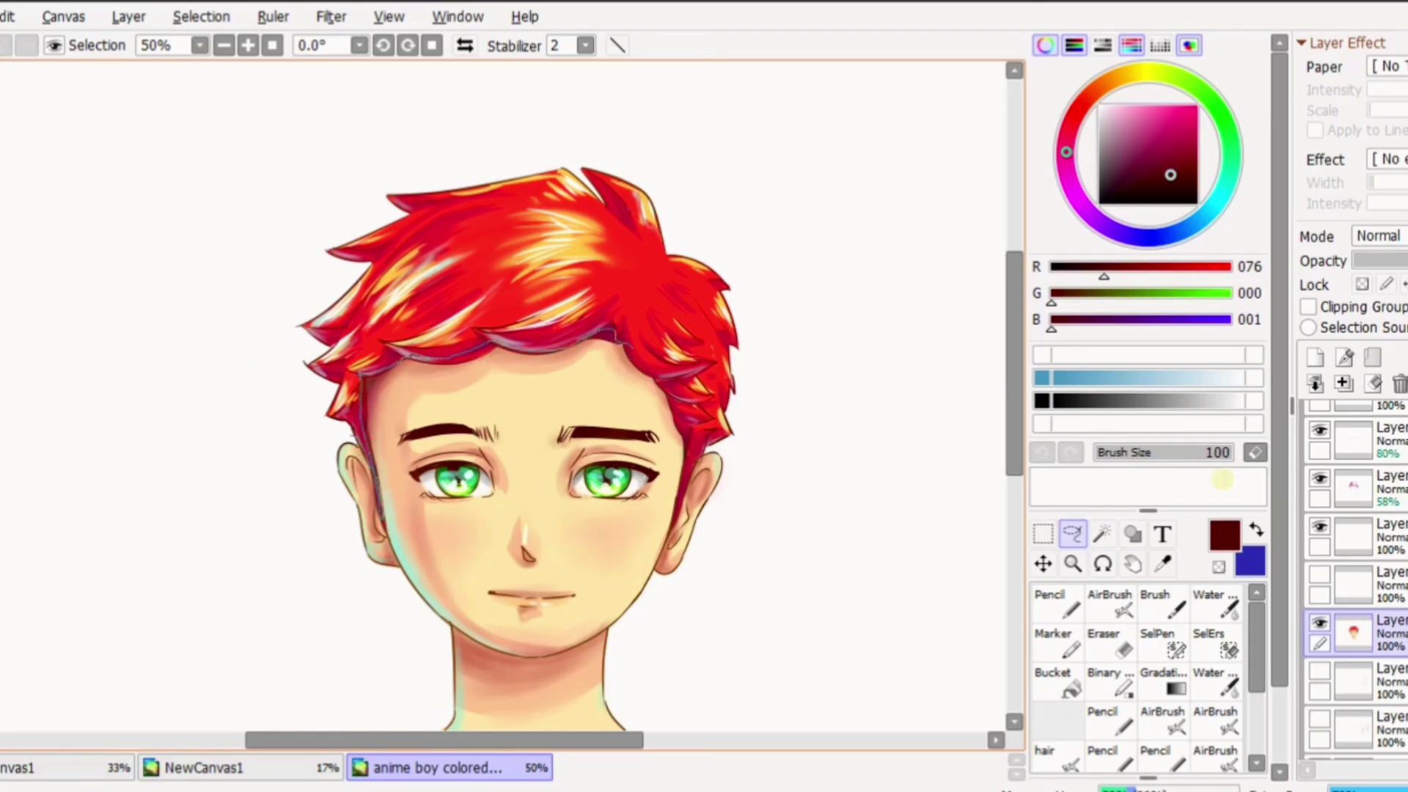
mouse_move(733, 440)
left_mouse_down()
mouse_move(770, 322)
mouse_move(308, 422)
mouse_move(352, 439)
left_mouse_up()
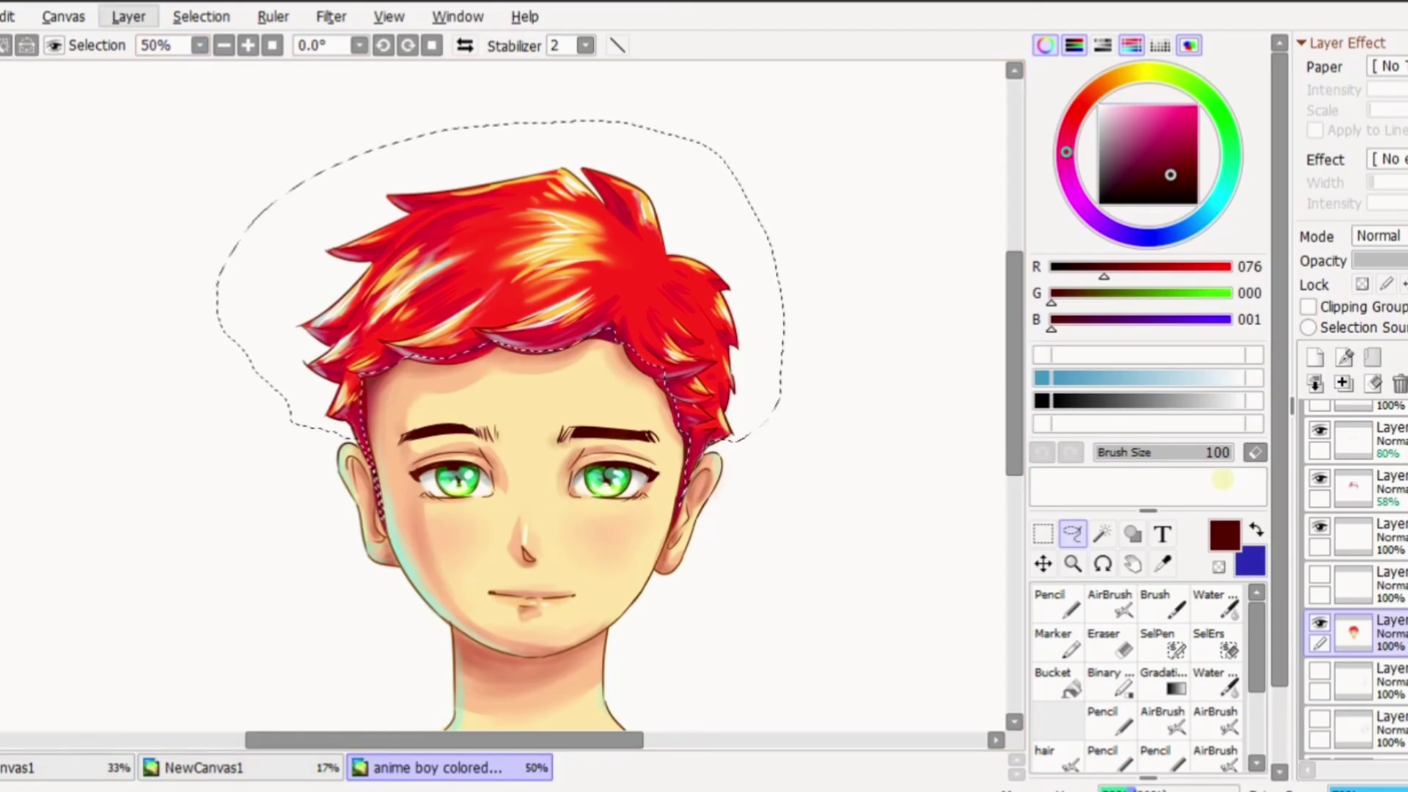
left_click(331, 16)
mouse_move(392, 45)
left_click(564, 45)
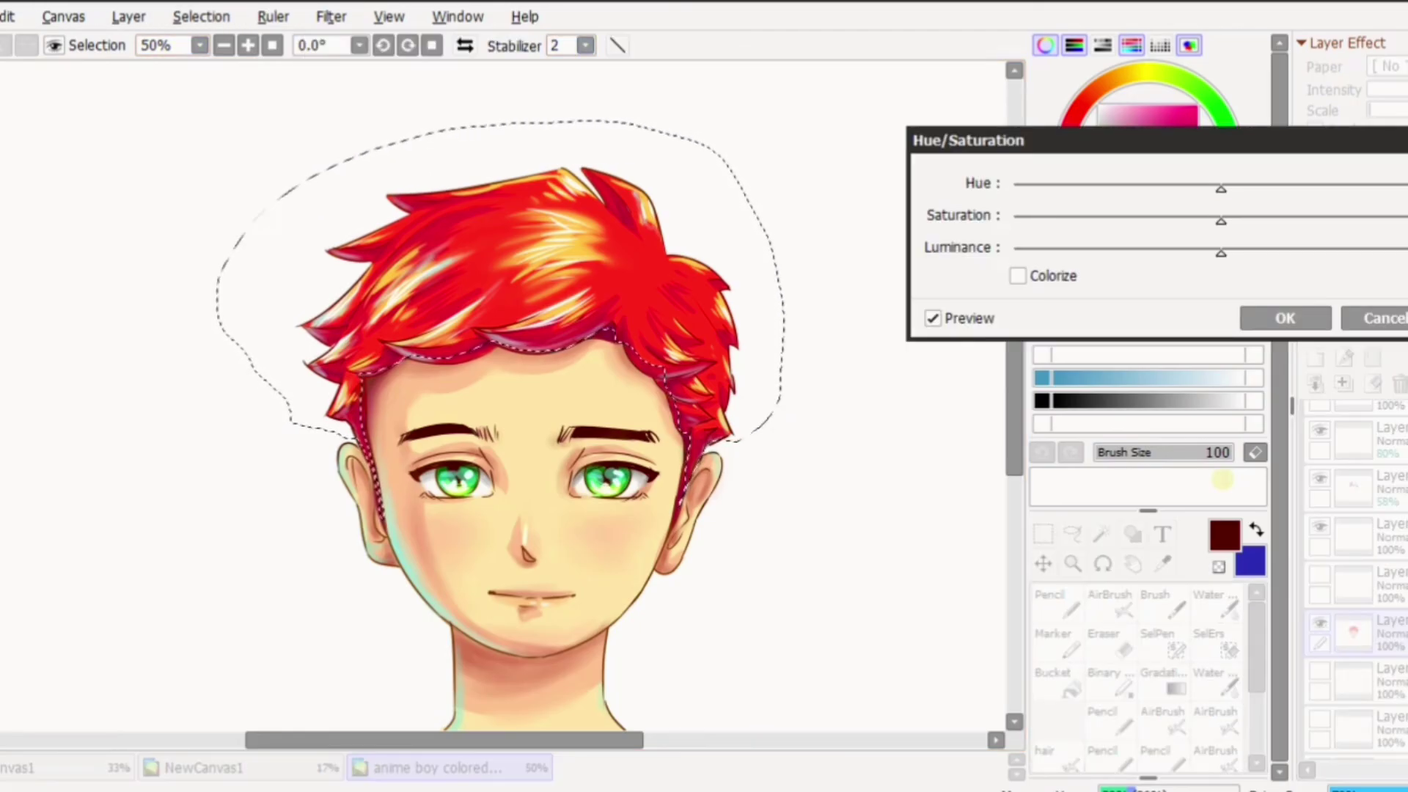
left_click(1383, 318)
Cut the lassoed hair from the base colour layer and paste it onto a separate layer
left_click(7, 16)
left_click(29, 107)
left_click(7, 16)
left_click(30, 167)
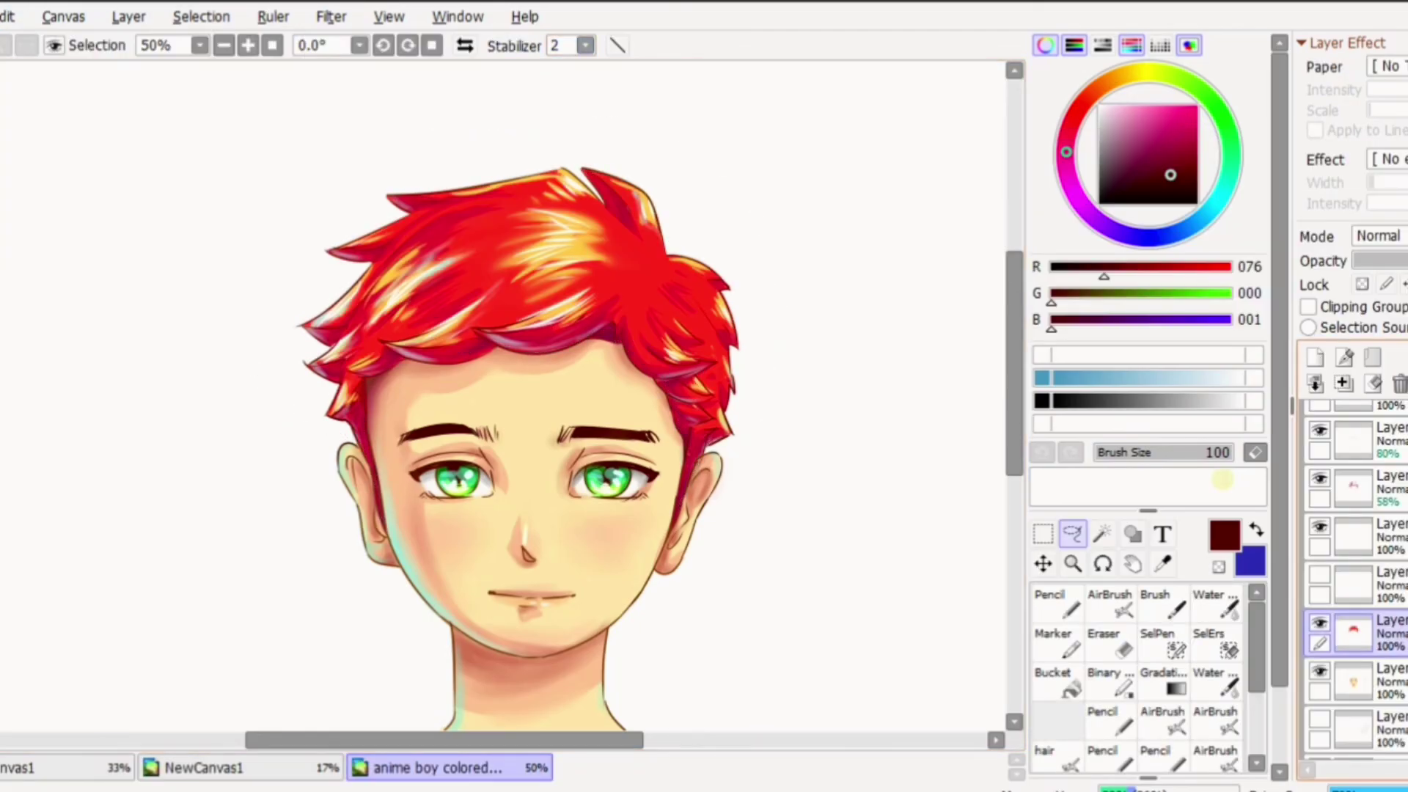
Add the three hair detail layers at 58%, 80% and 100% opacity to the selection alongside the separated hair layer
scroll(1357, 575, "up", 2)
left_click(1387, 574, "ctrl")
left_click(1386, 527, "ctrl")
left_click(1386, 478, "ctrl")
left_click(1320, 468)
left_click(1320, 468)
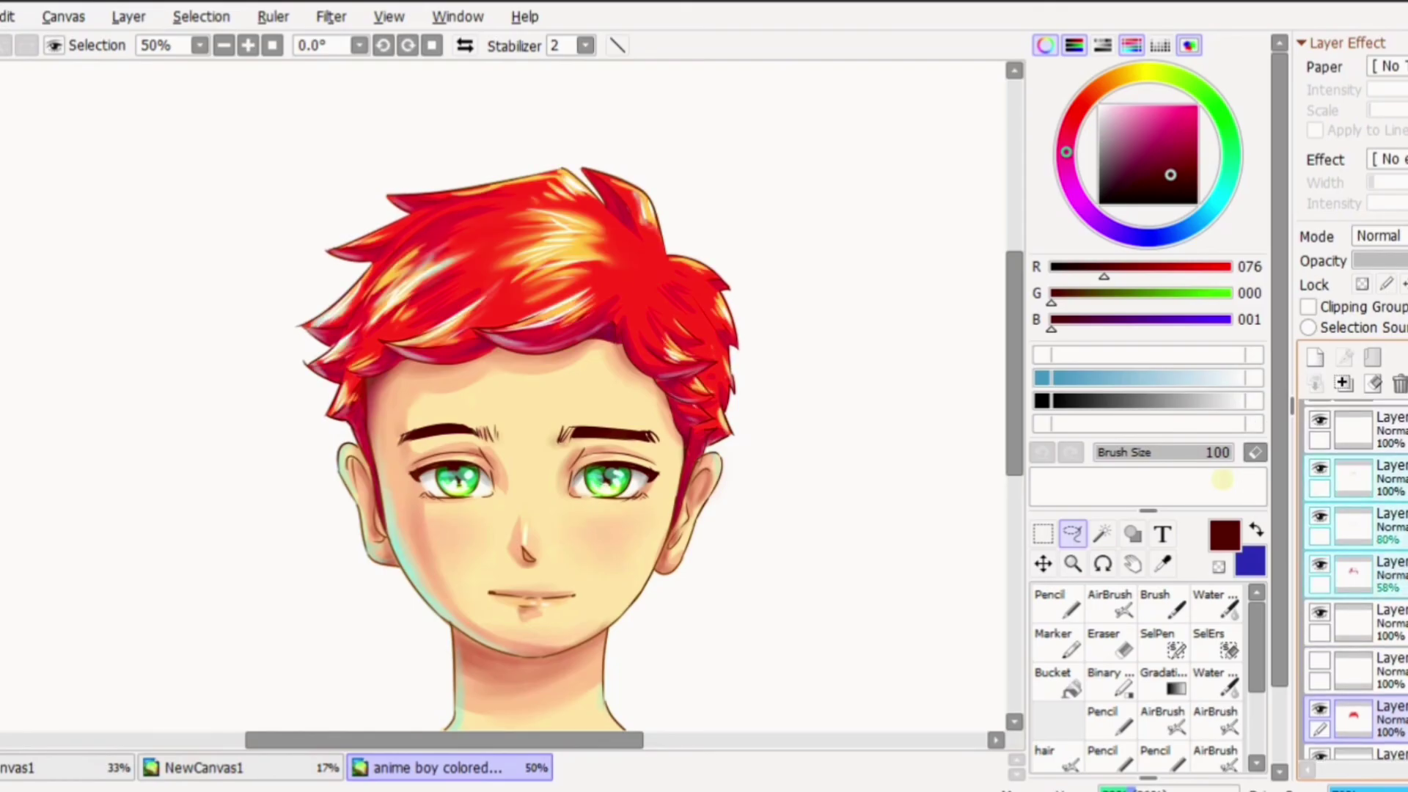
Shift the hue of all selected hair layers slightly towards orange with Hue/Saturation
left_click(331, 16)
left_click(558, 79)
mouse_move(1222, 189)
left_mouse_down()
mouse_move(1014, 188)
mouse_move(1403, 188)
mouse_move(1015, 188)
mouse_move(1276, 188)
mouse_move(1228, 188)
left_mouse_up()
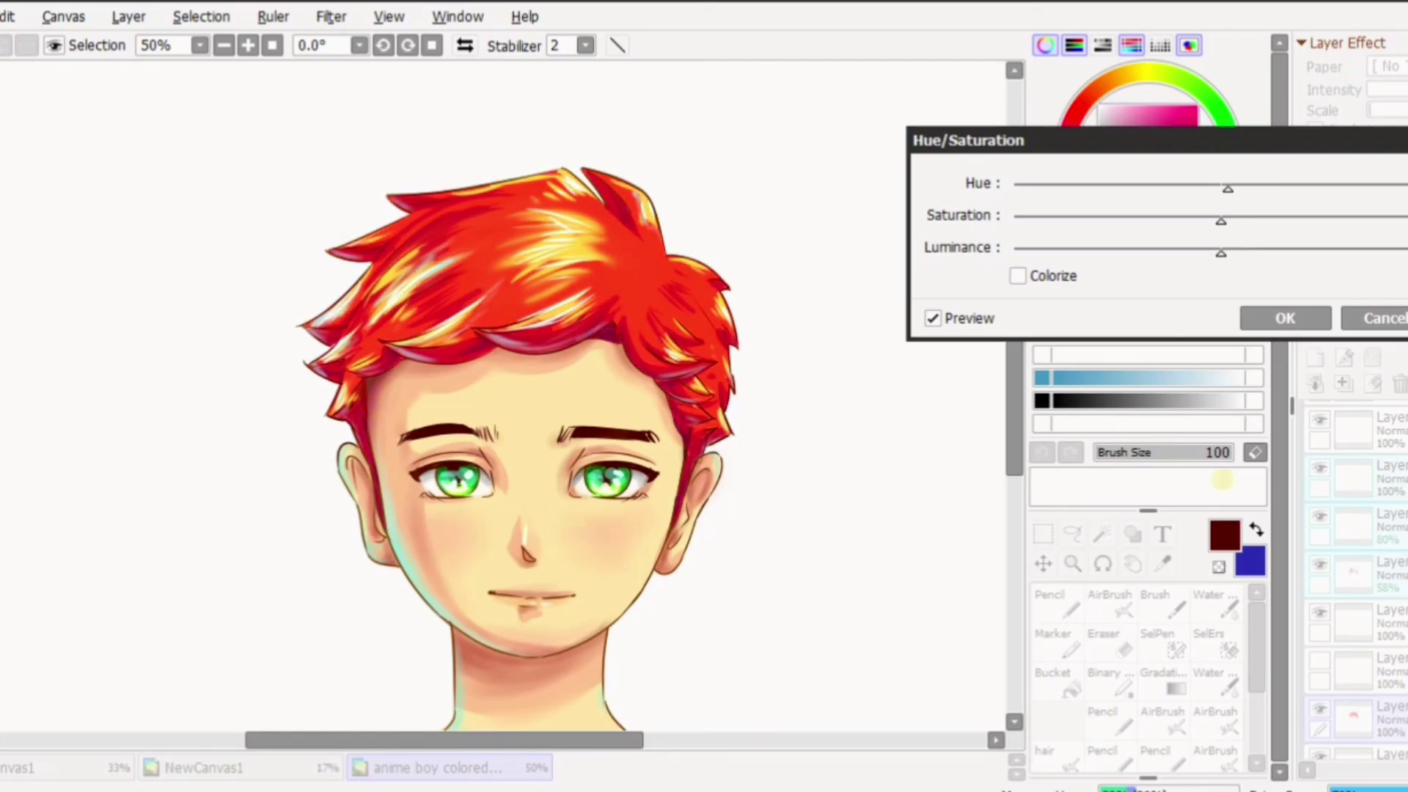